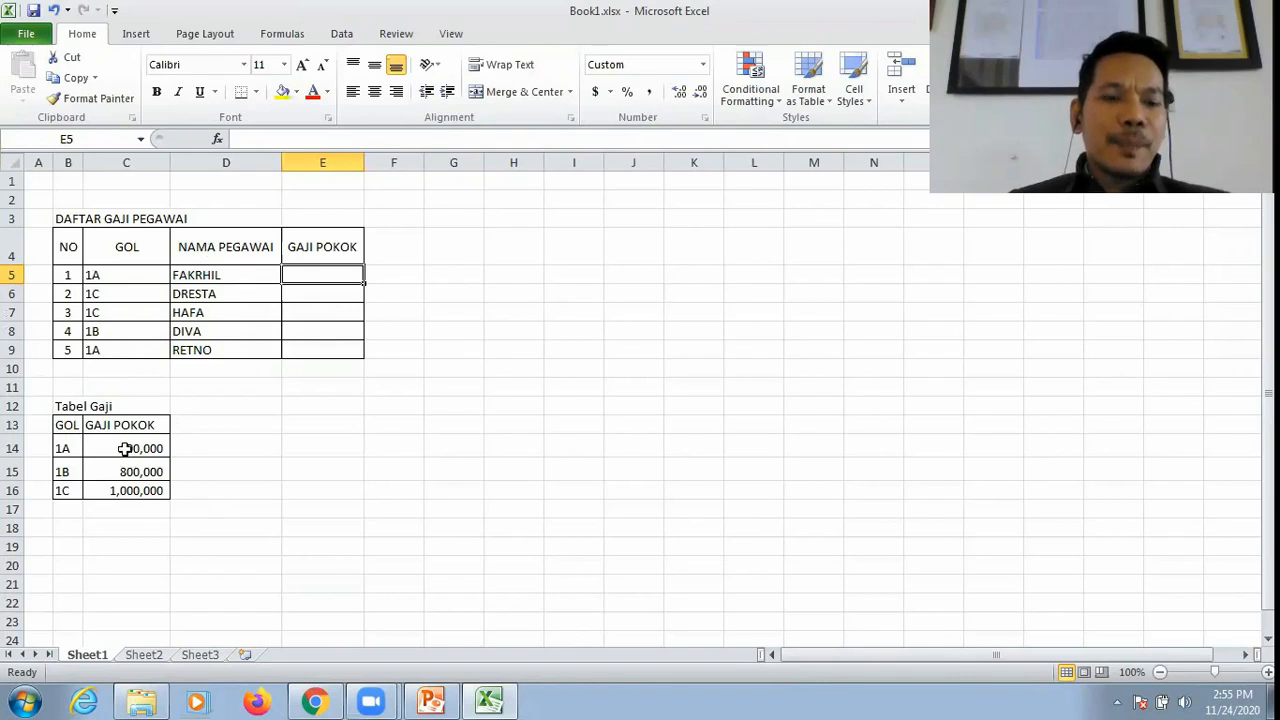
drag(62, 410, 163, 510)
drag(50, 220, 345, 343)
click(410, 262)
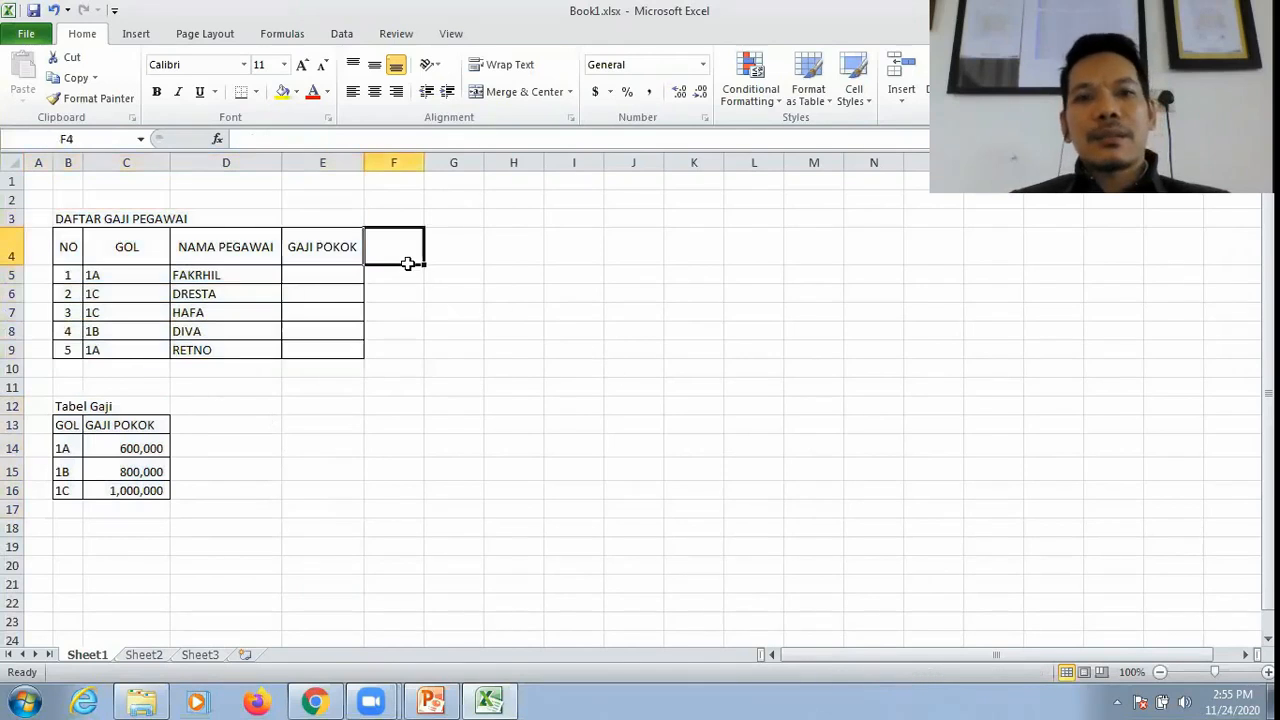
Step: Enter the formula =VLOOKUP(C5,B14:C16,2,0) in E5, the first employee's GAJI POKOK cell
click(317, 268)
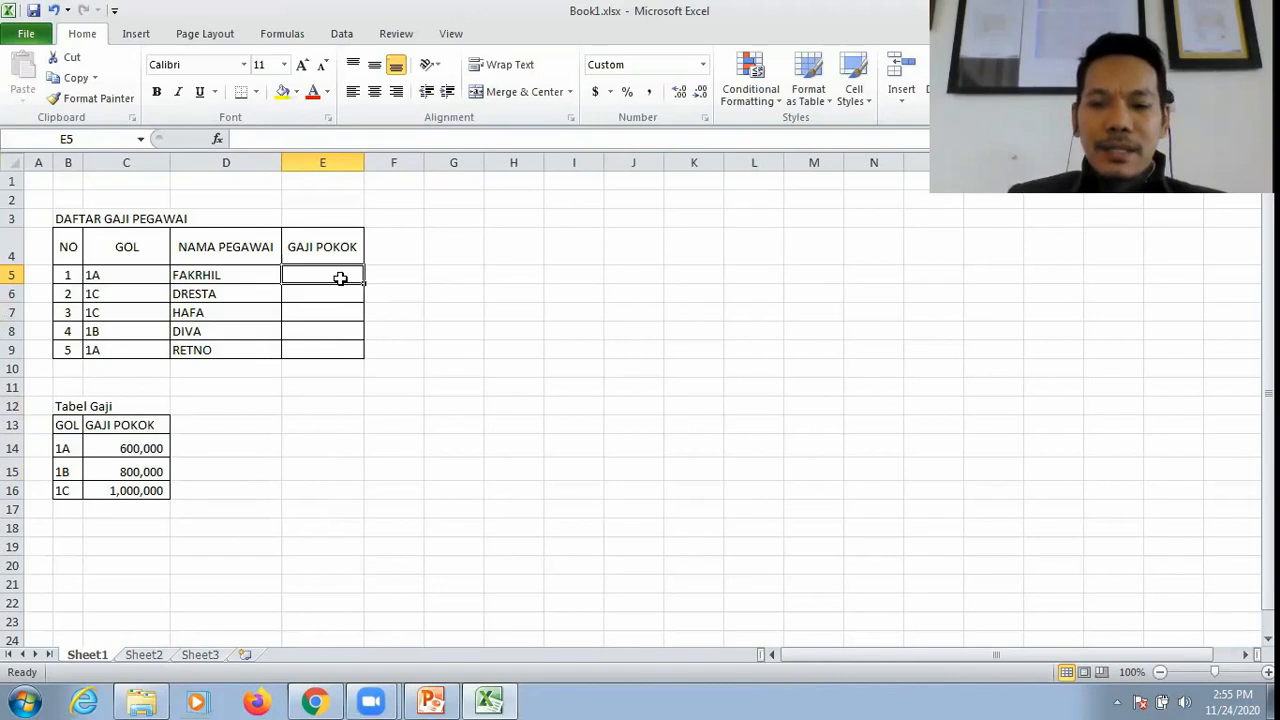
text(=)
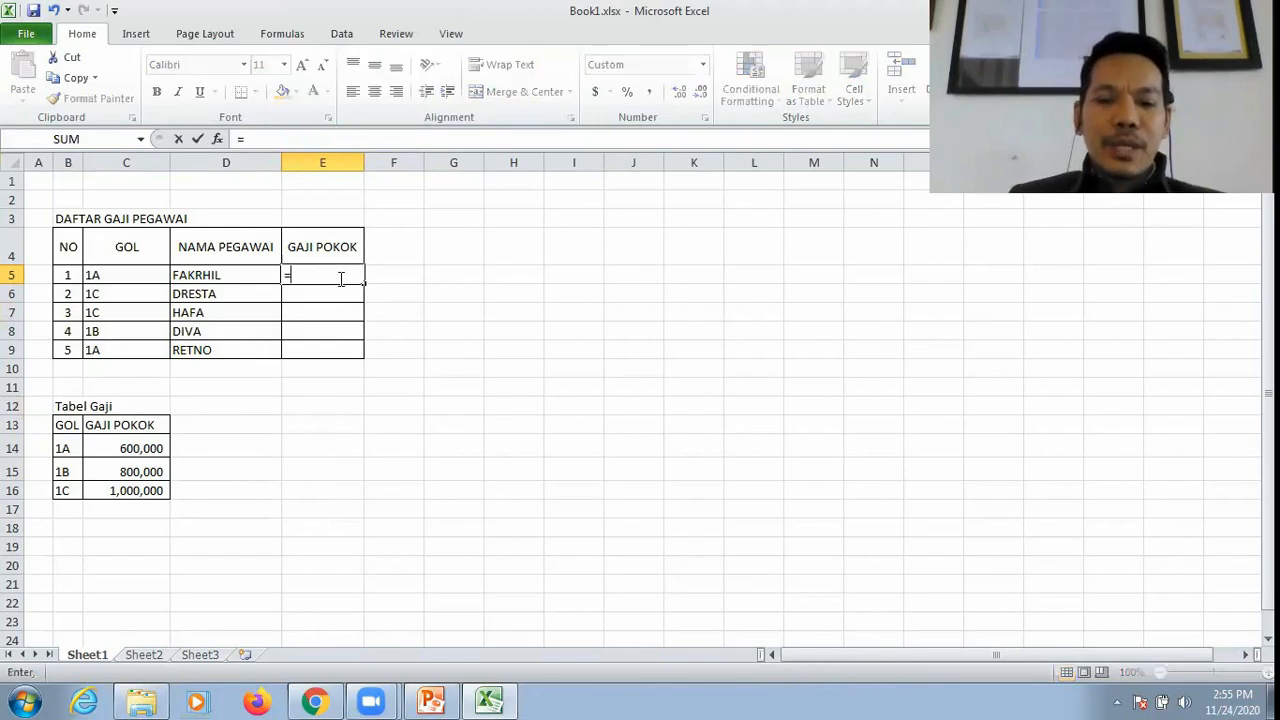
text(vl)
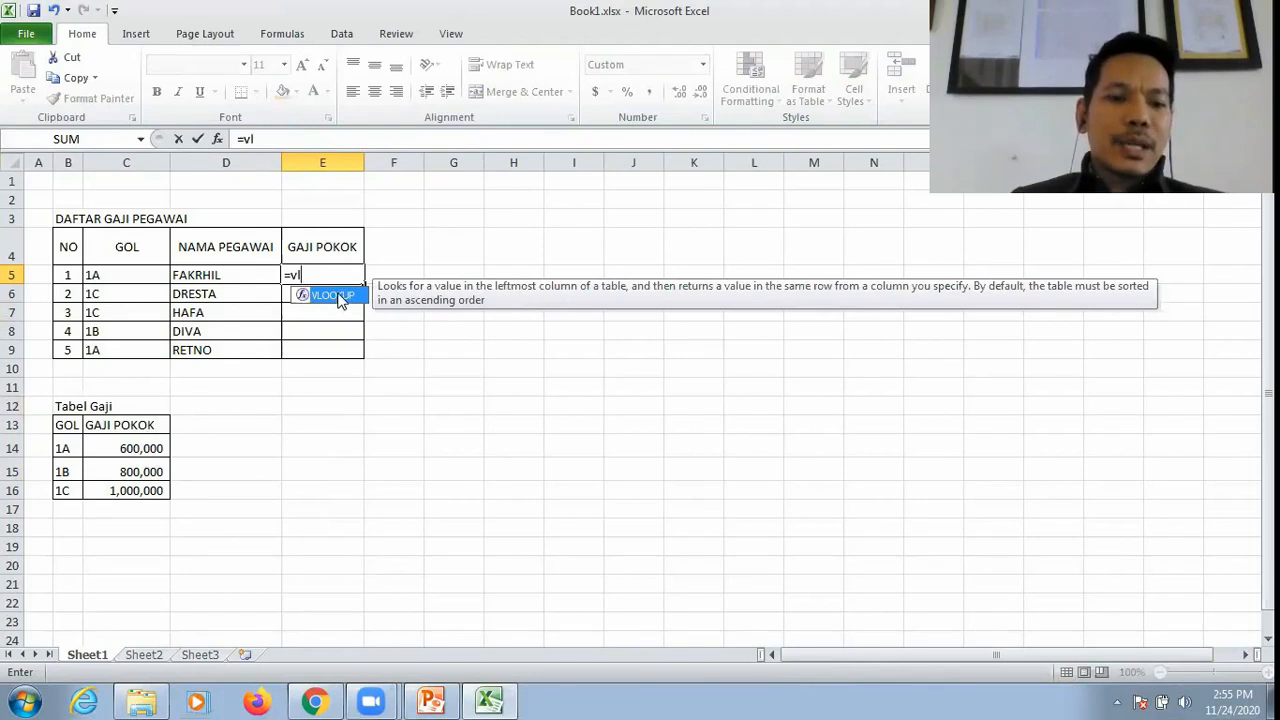
double_click(332, 295)
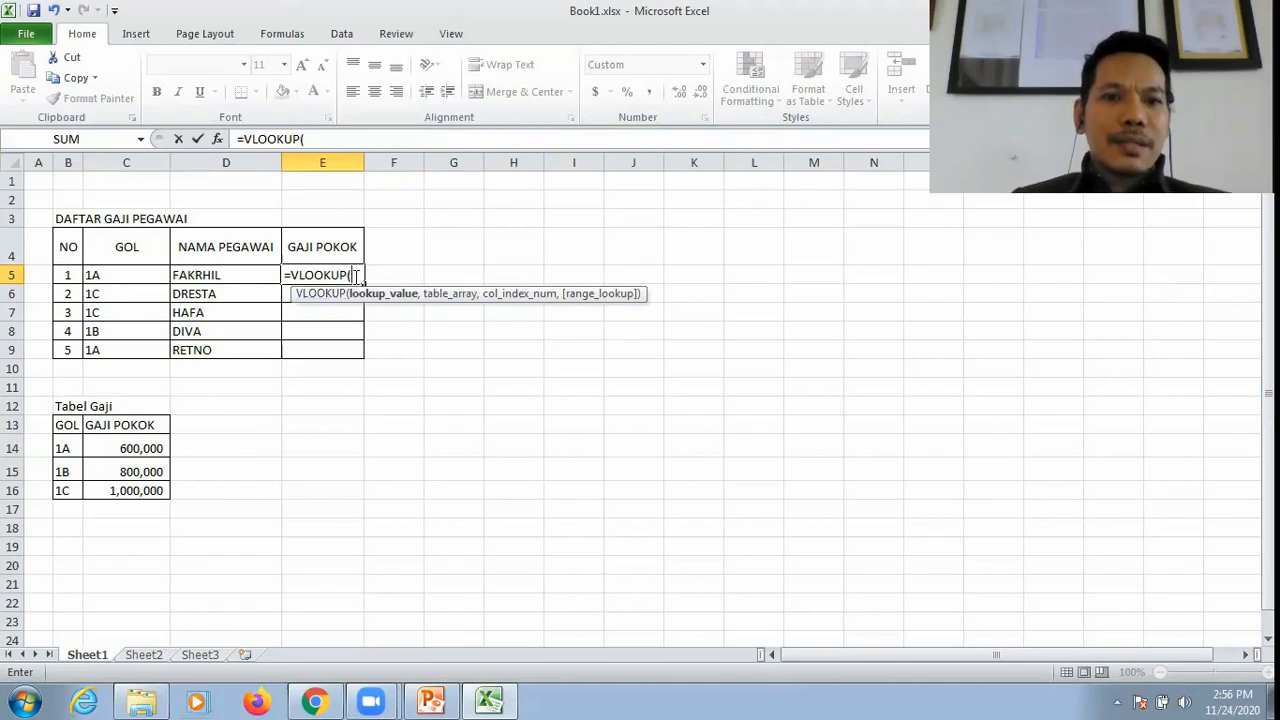
click(127, 276)
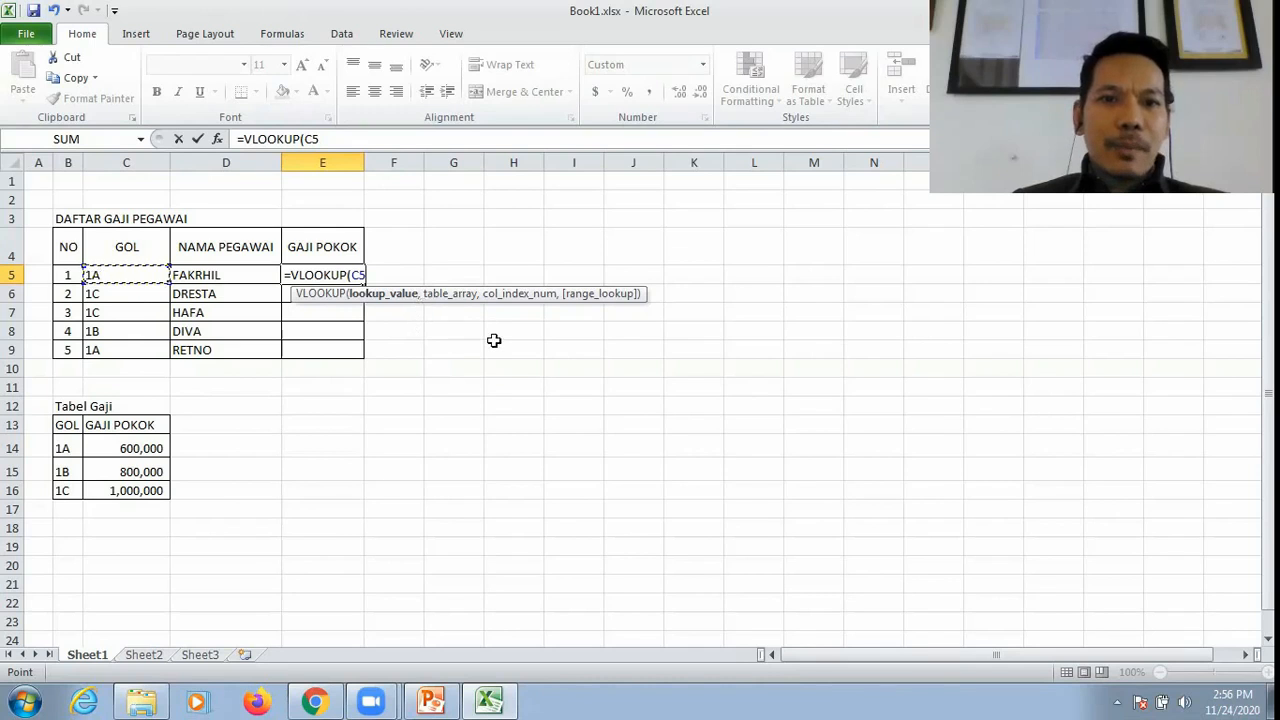
text(,)
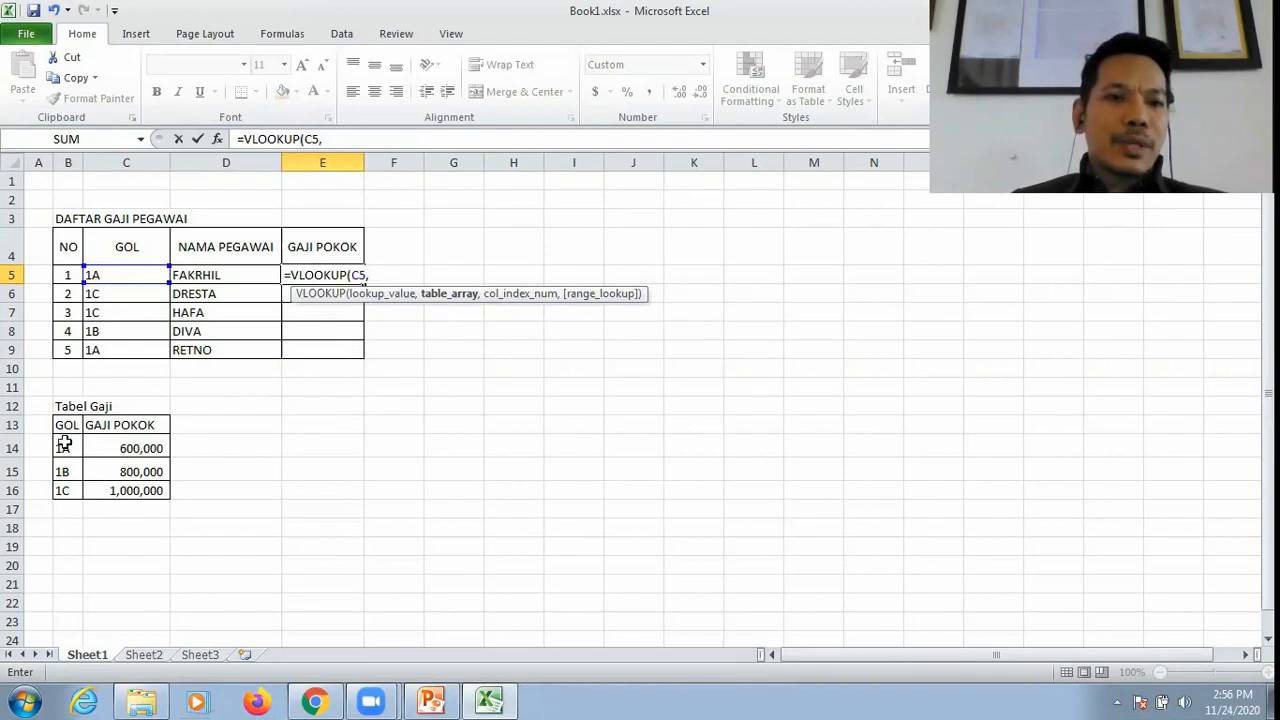
drag(63, 446, 139, 490)
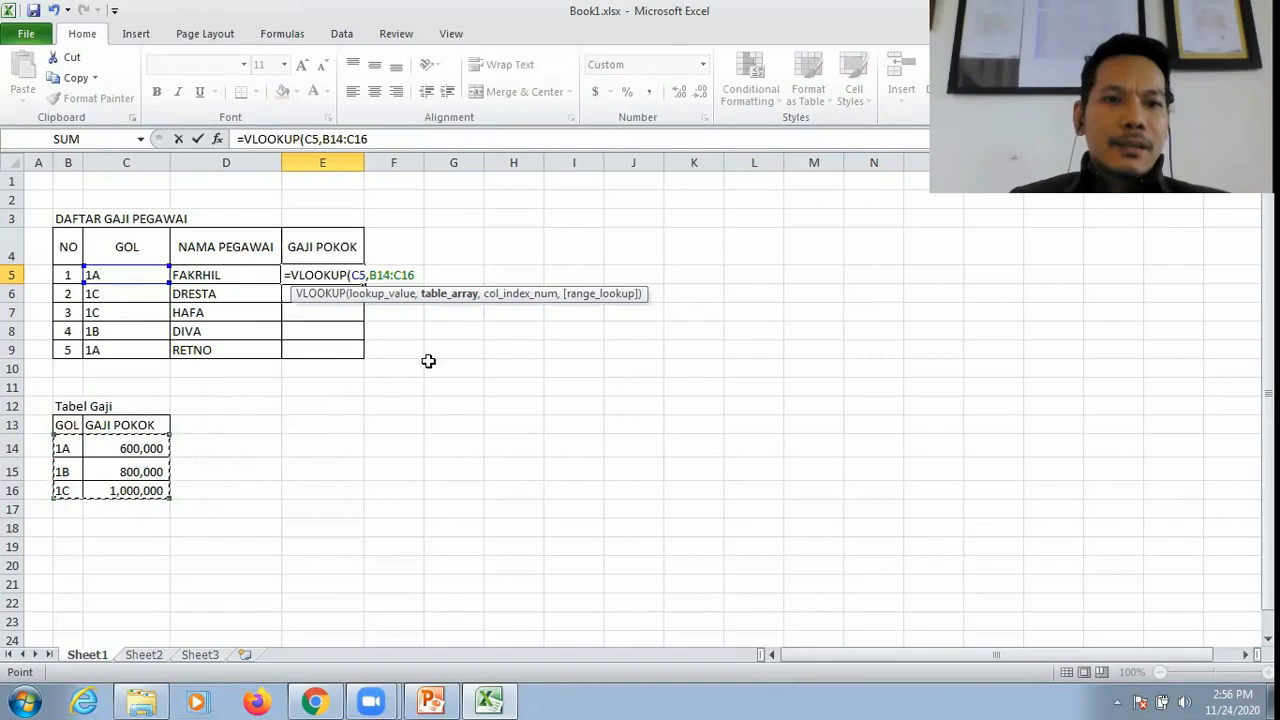
text(,)
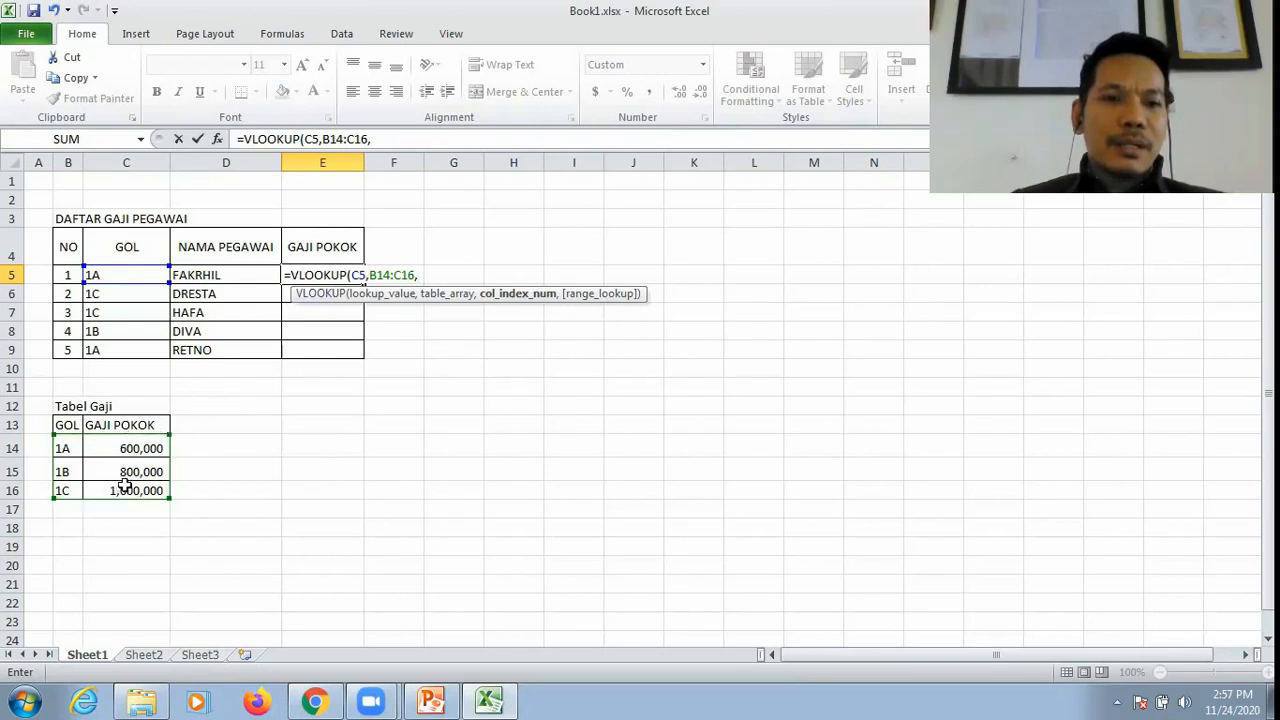
text(2,0)
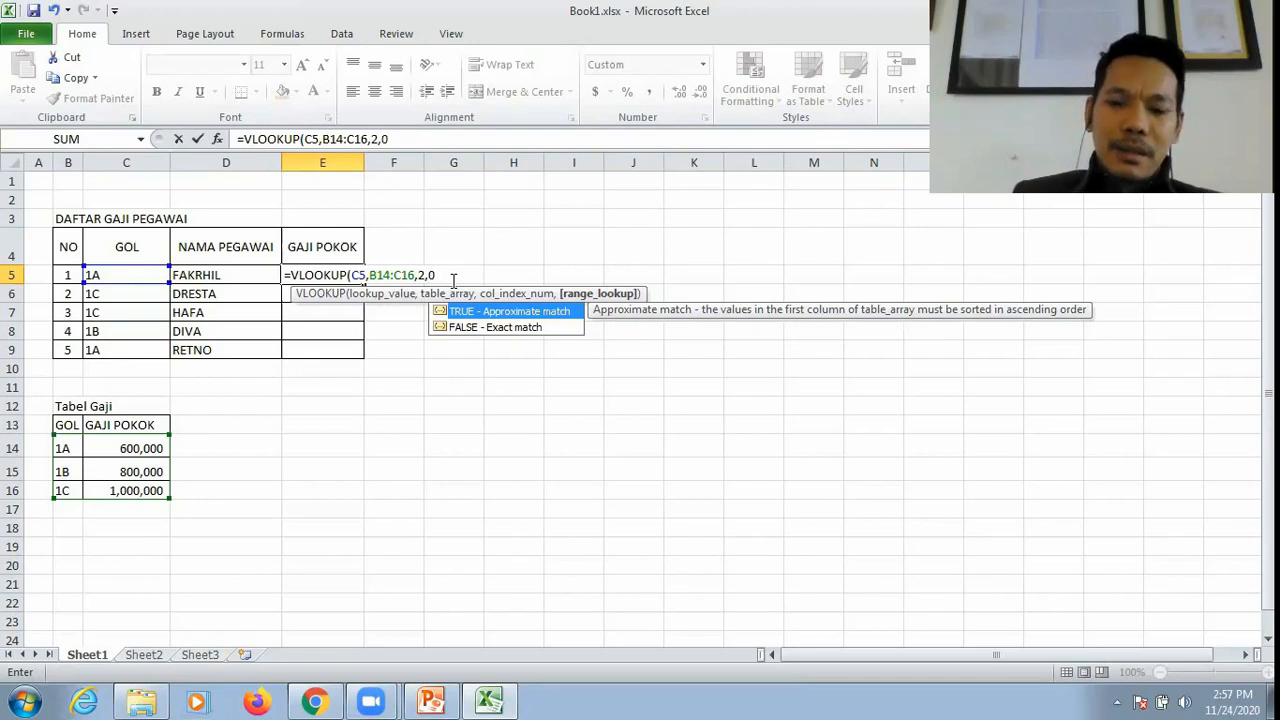
text())
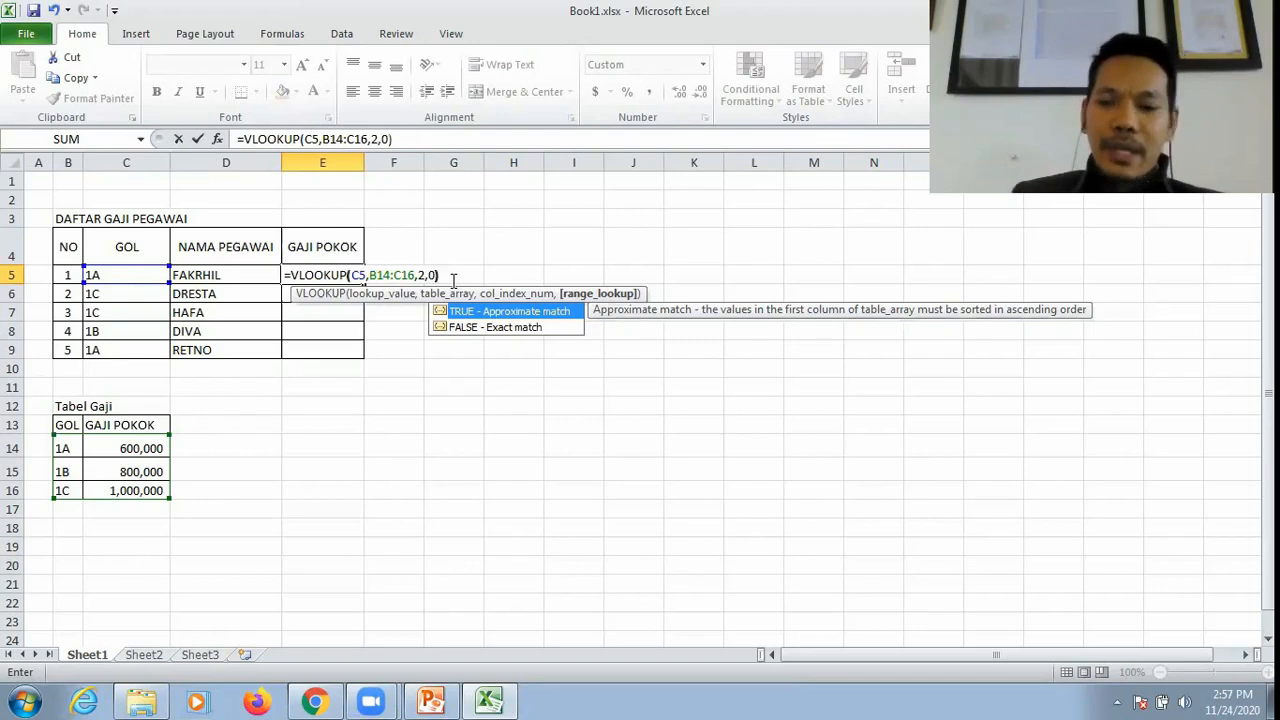
key(Return)
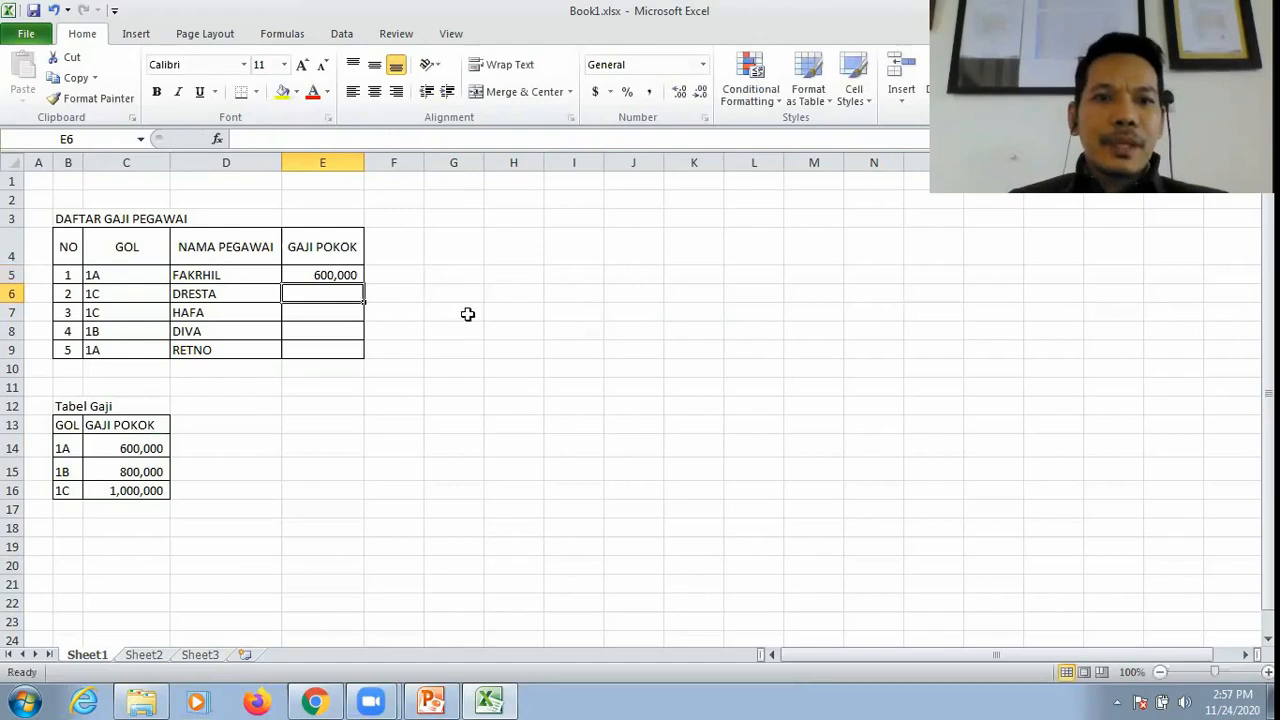
Step: Check the lookup result in E5 against the GOL code in C5 and the matching Tabel Gaji row in B14:C14
click(347, 271)
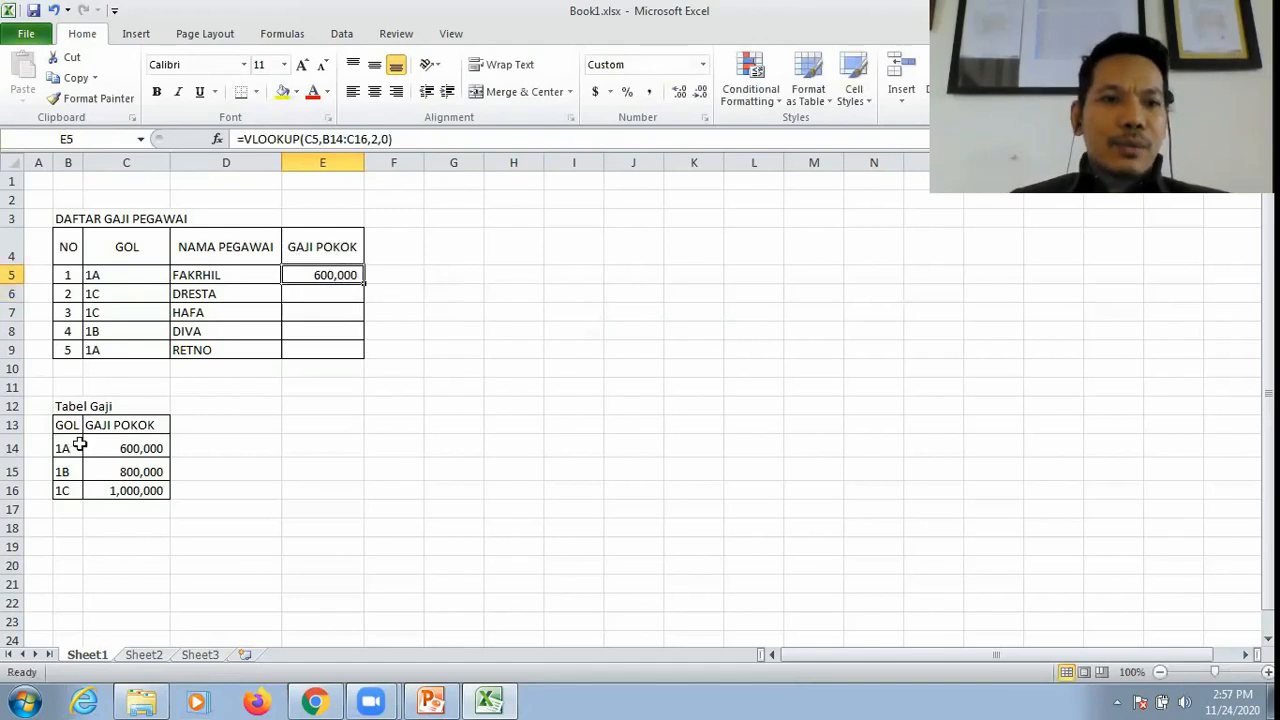
click(110, 278)
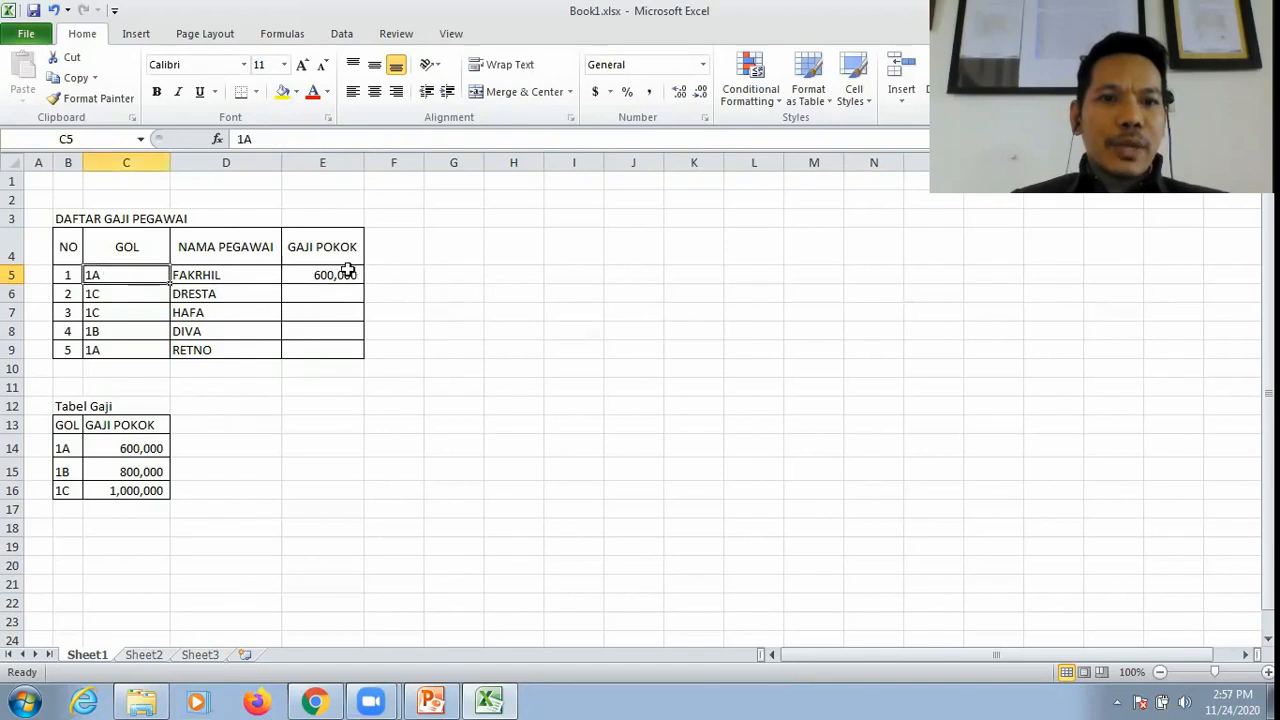
click(347, 271)
click(61, 448)
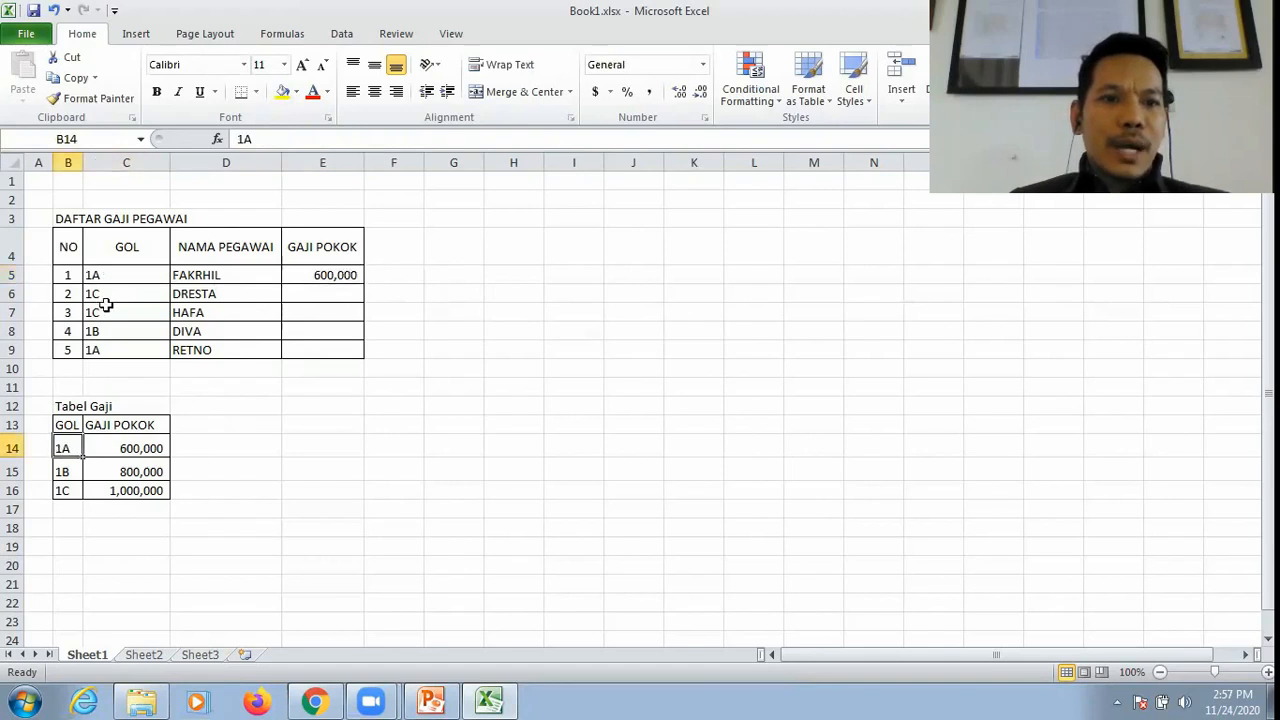
click(145, 446)
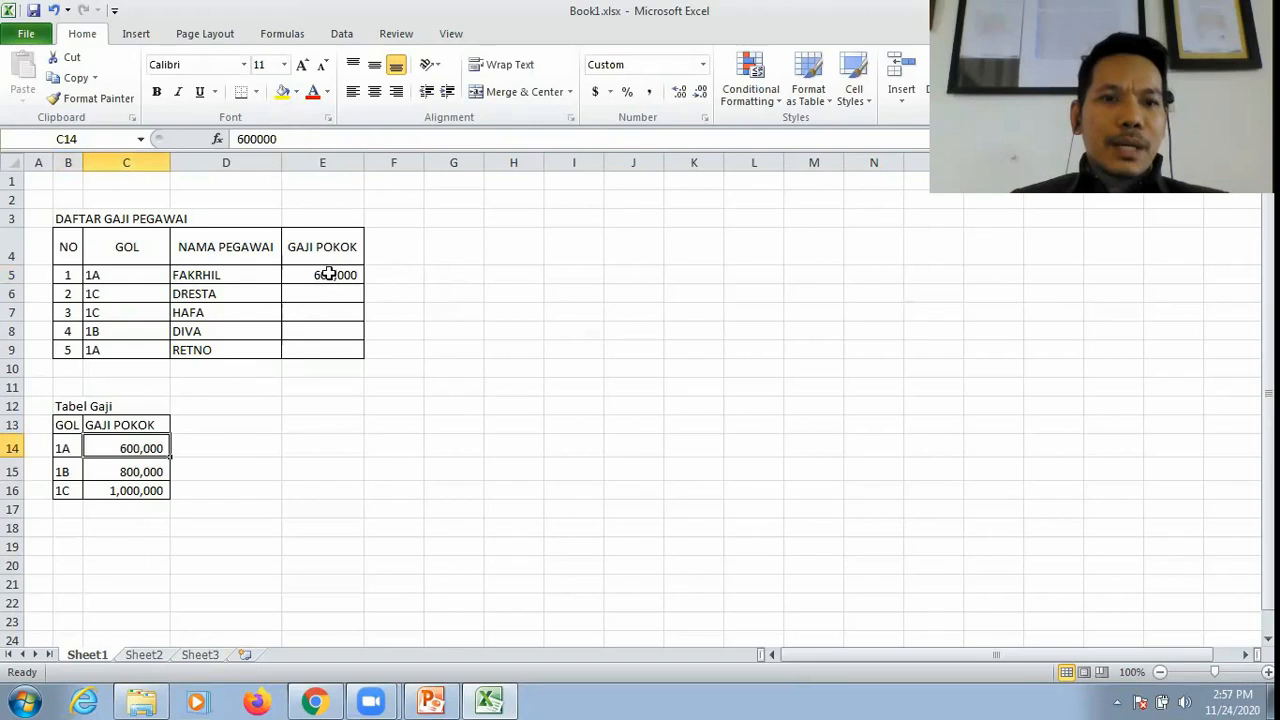
click(320, 276)
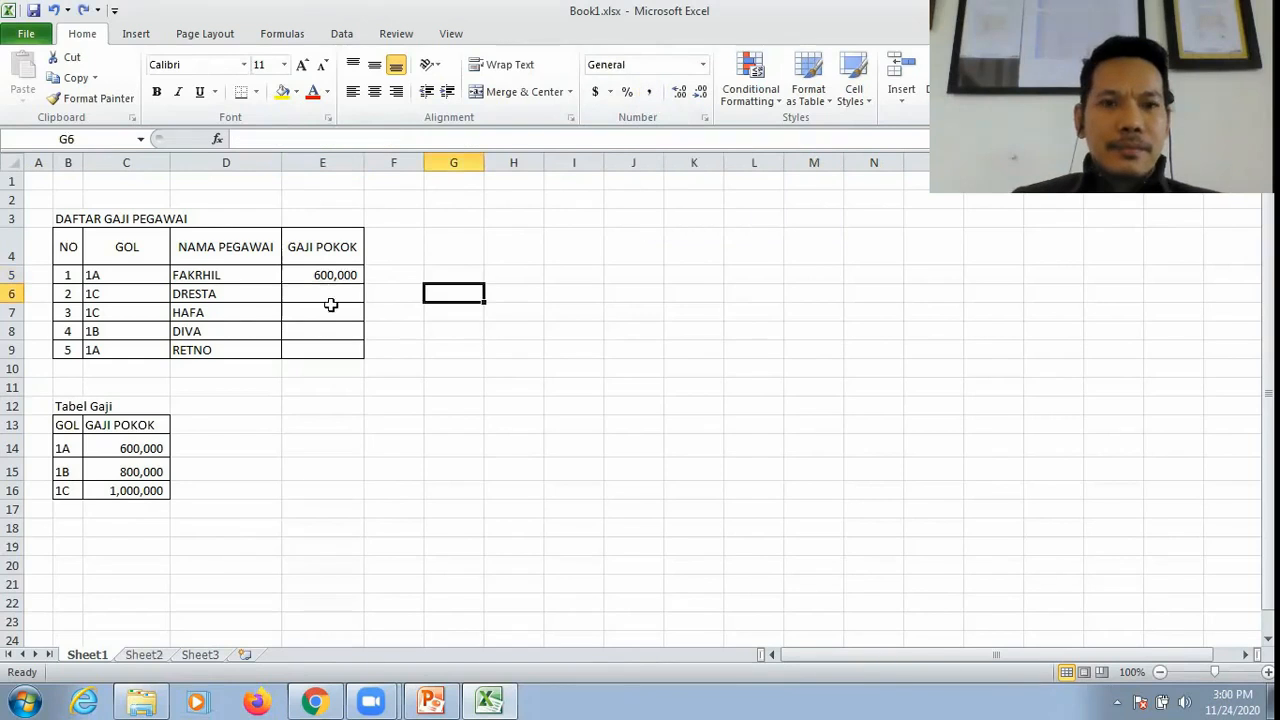
Step: Fill the VLOOKUP formula from E5 down through E9 for the remaining employees
click(312, 293)
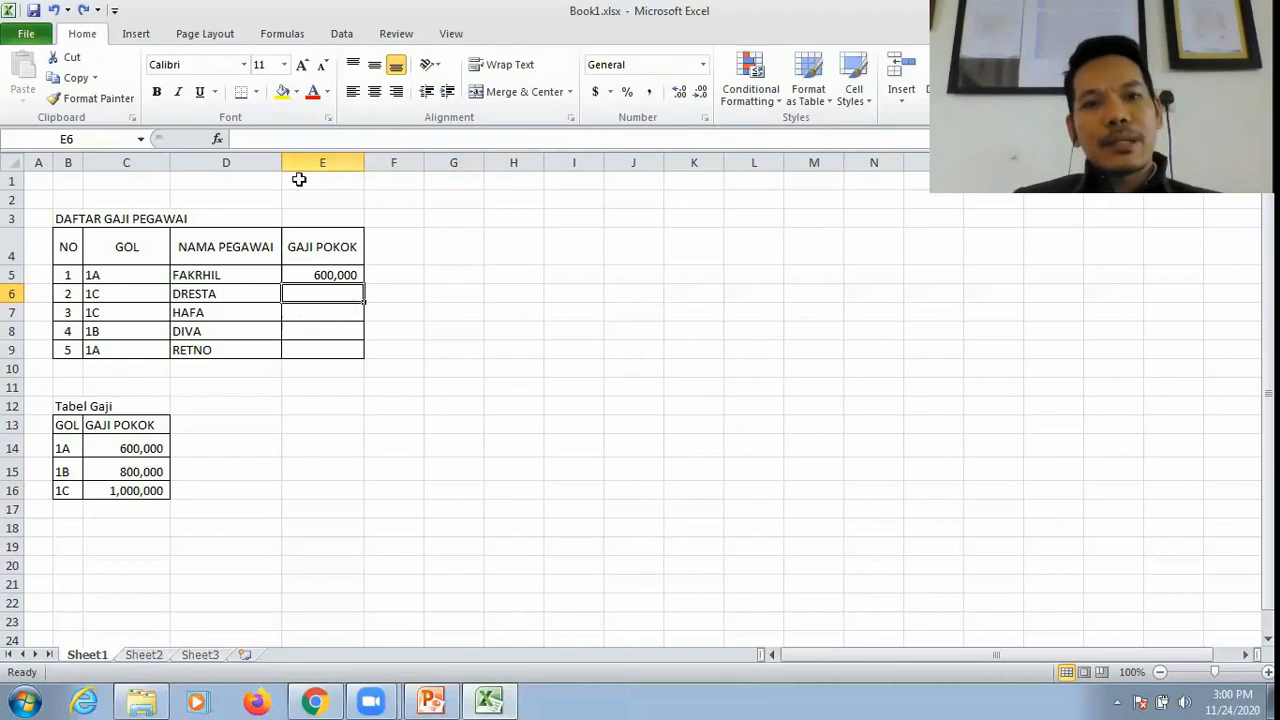
click(322, 274)
drag(365, 282, 366, 358)
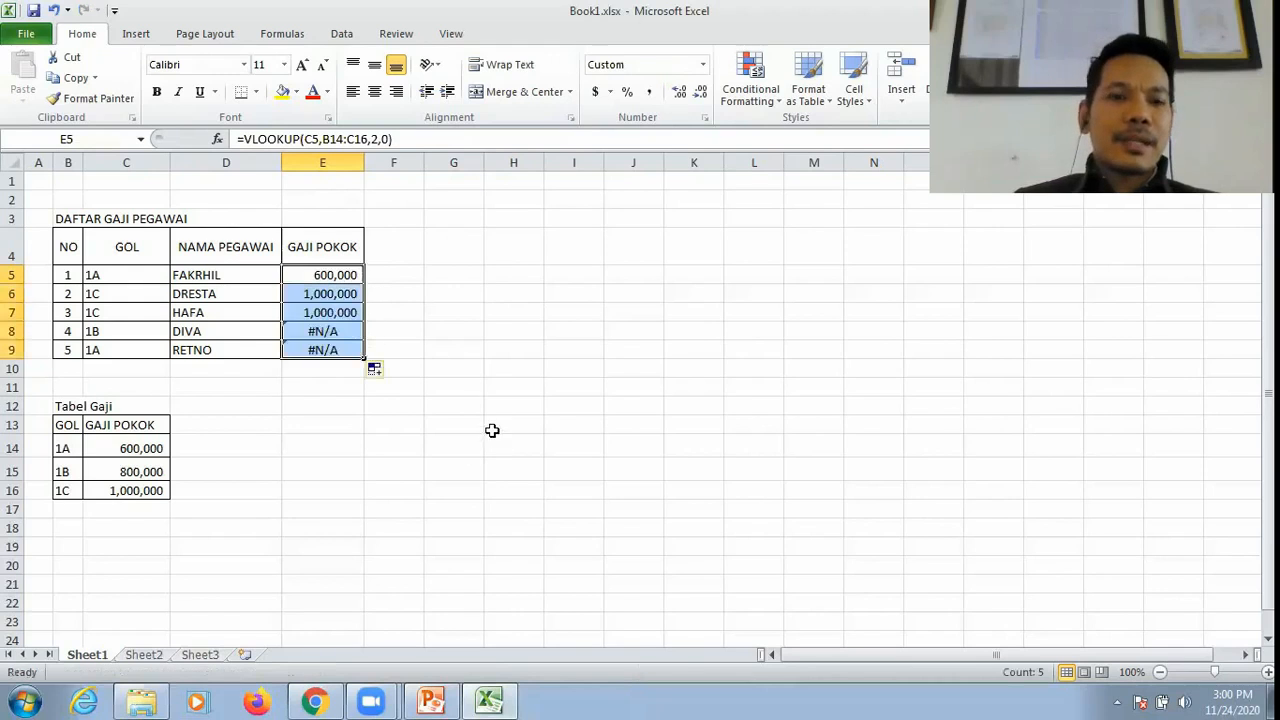
click(452, 330)
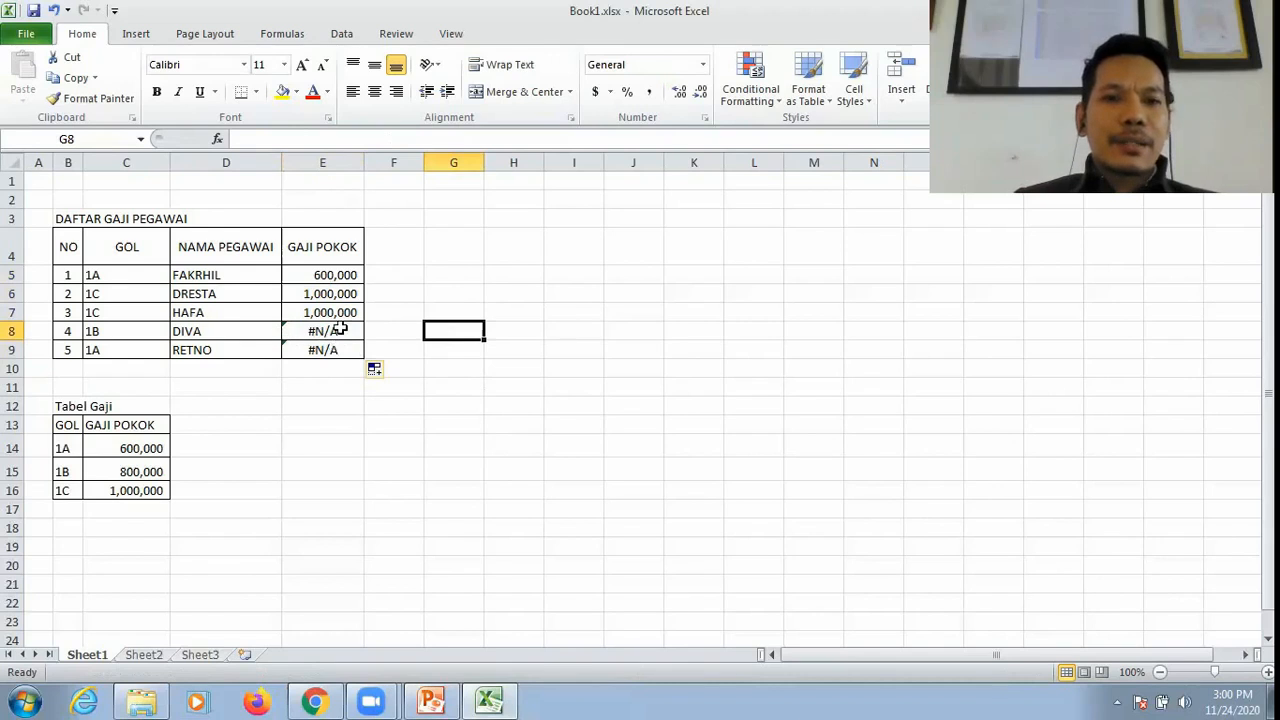
Step: Compare the lookup value references in the formulas of E5 and E6 with the GOL cells C5 and C6
click(391, 276)
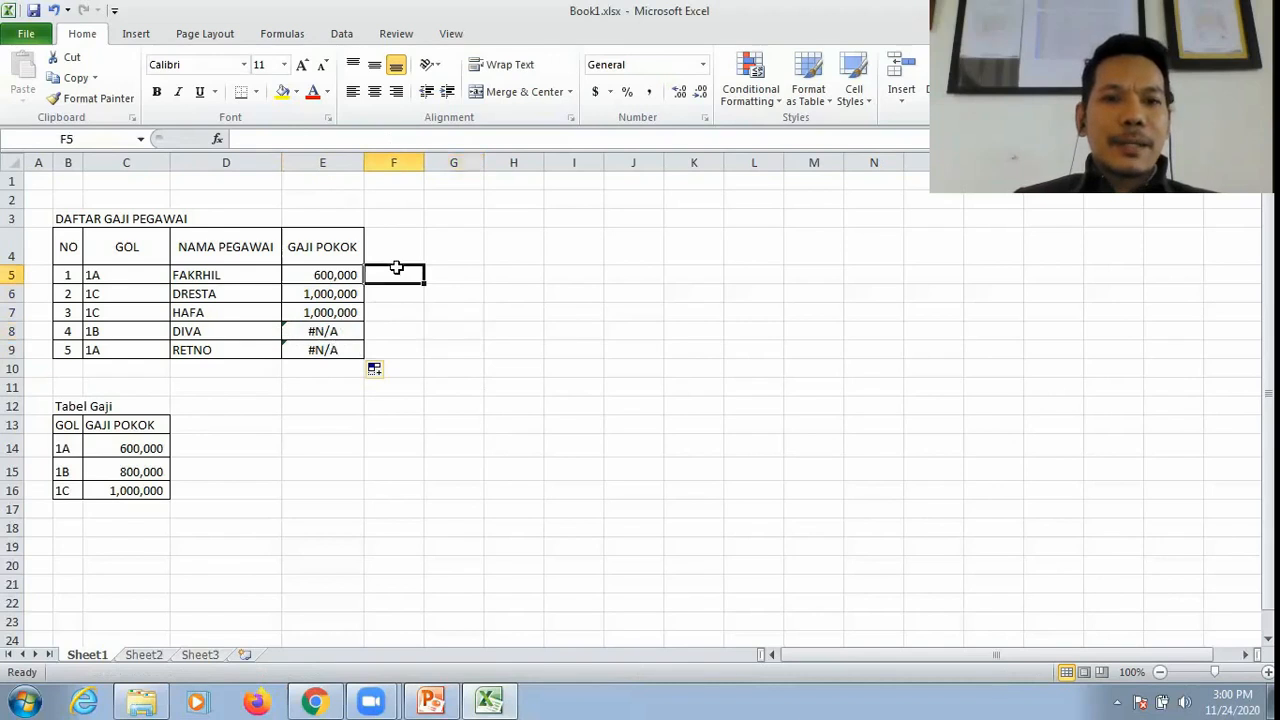
click(318, 276)
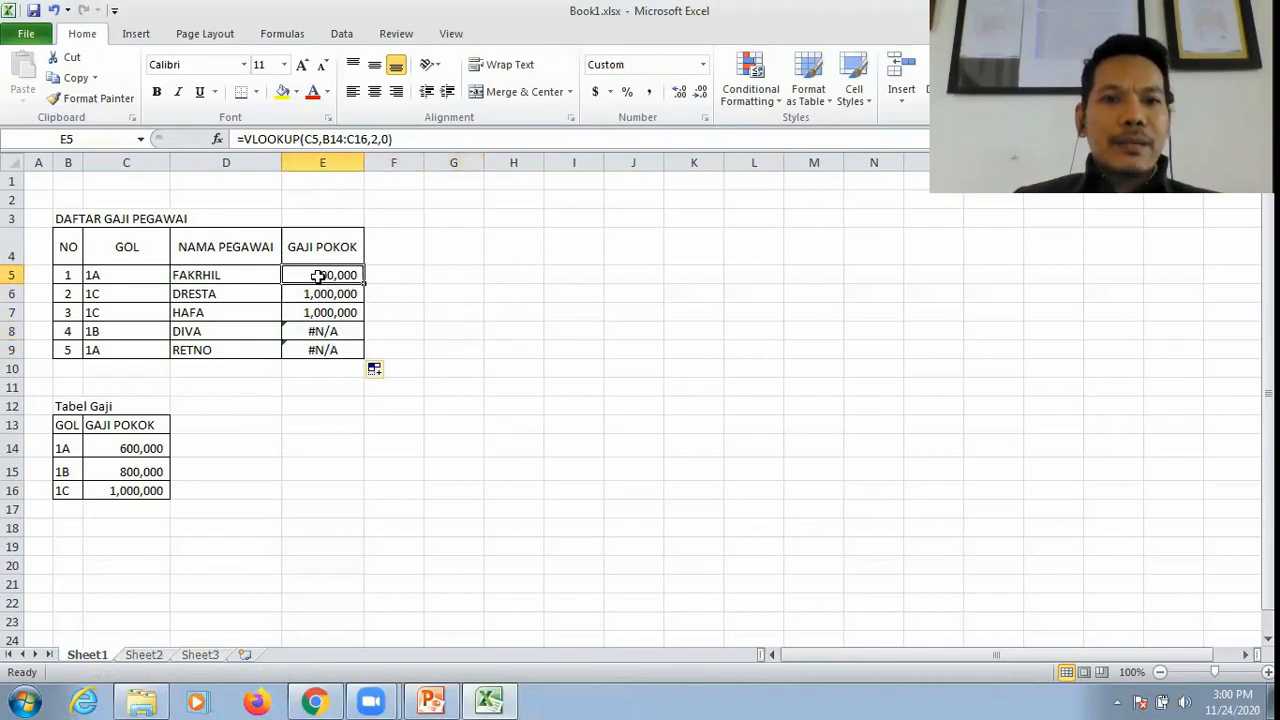
double_click(313, 140)
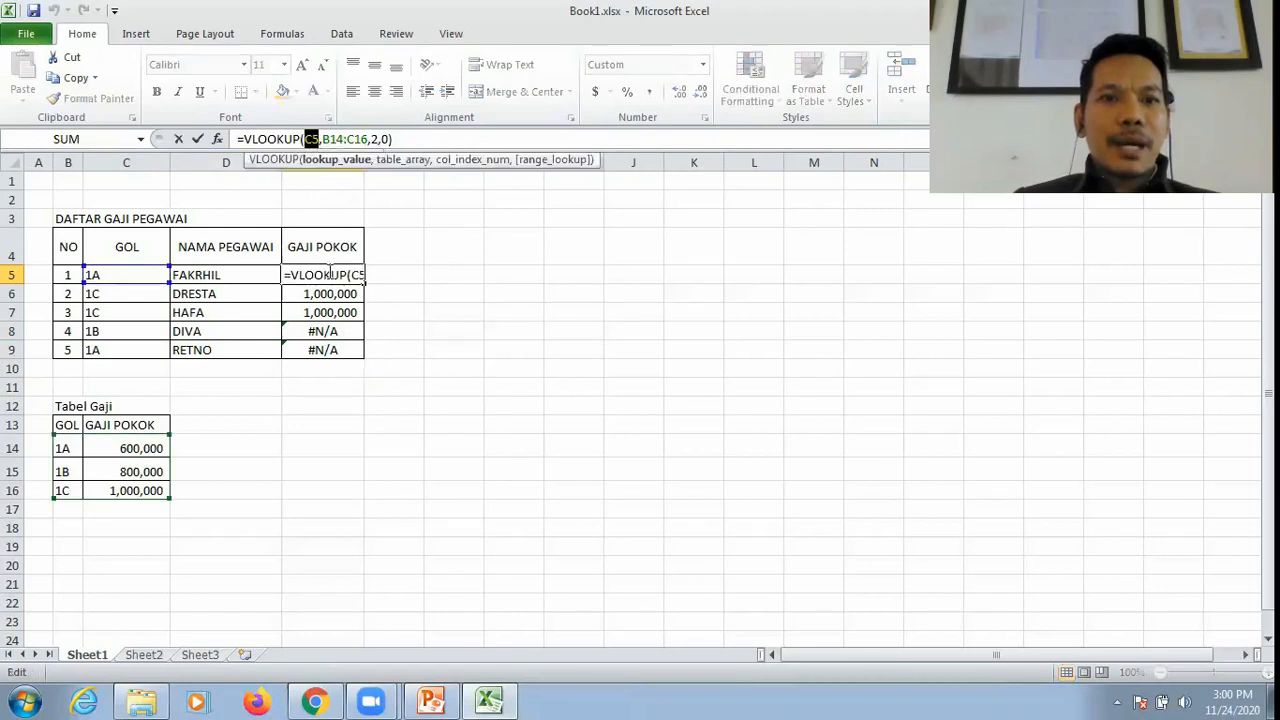
key(ctrl+Return)
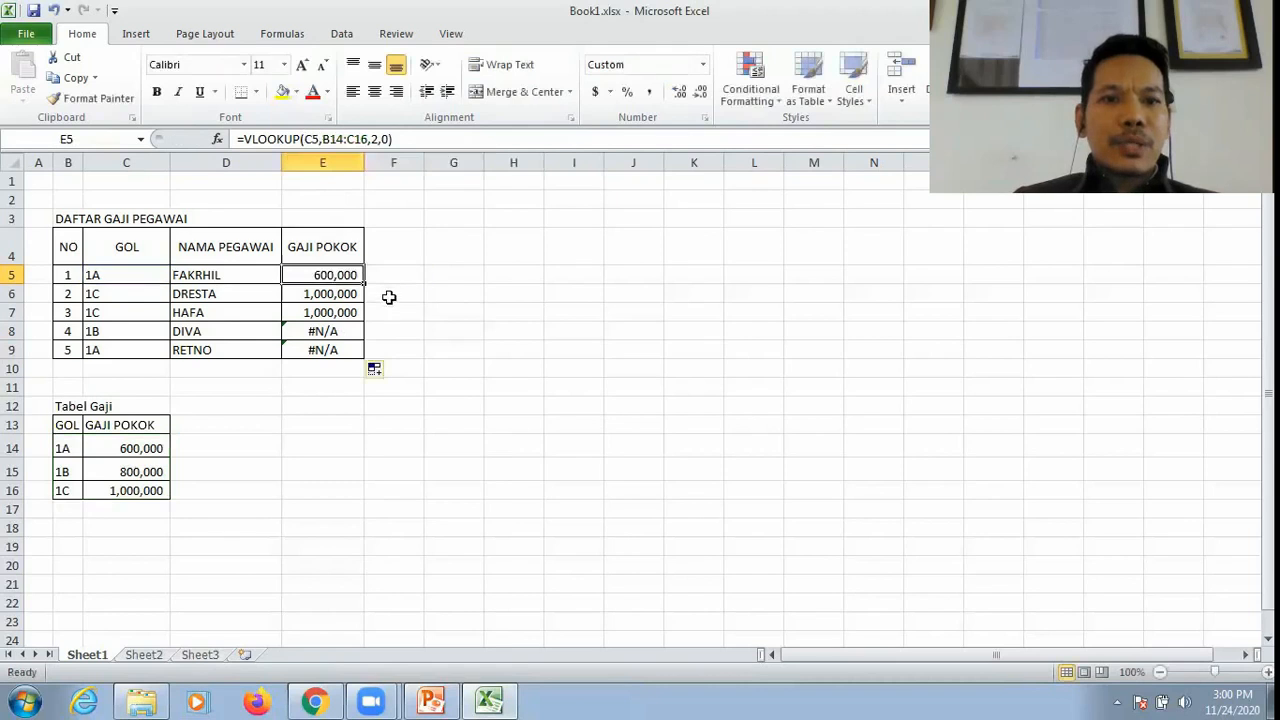
click(330, 297)
click(316, 139)
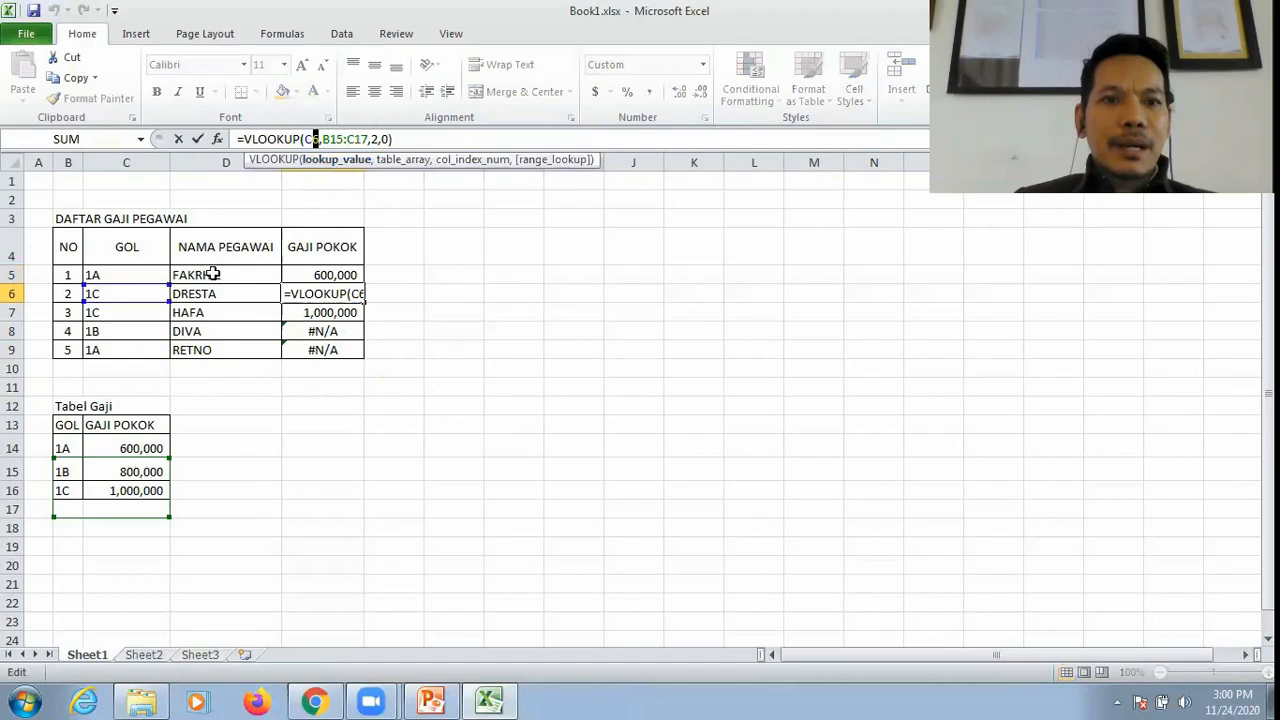
key(ctrl+Return)
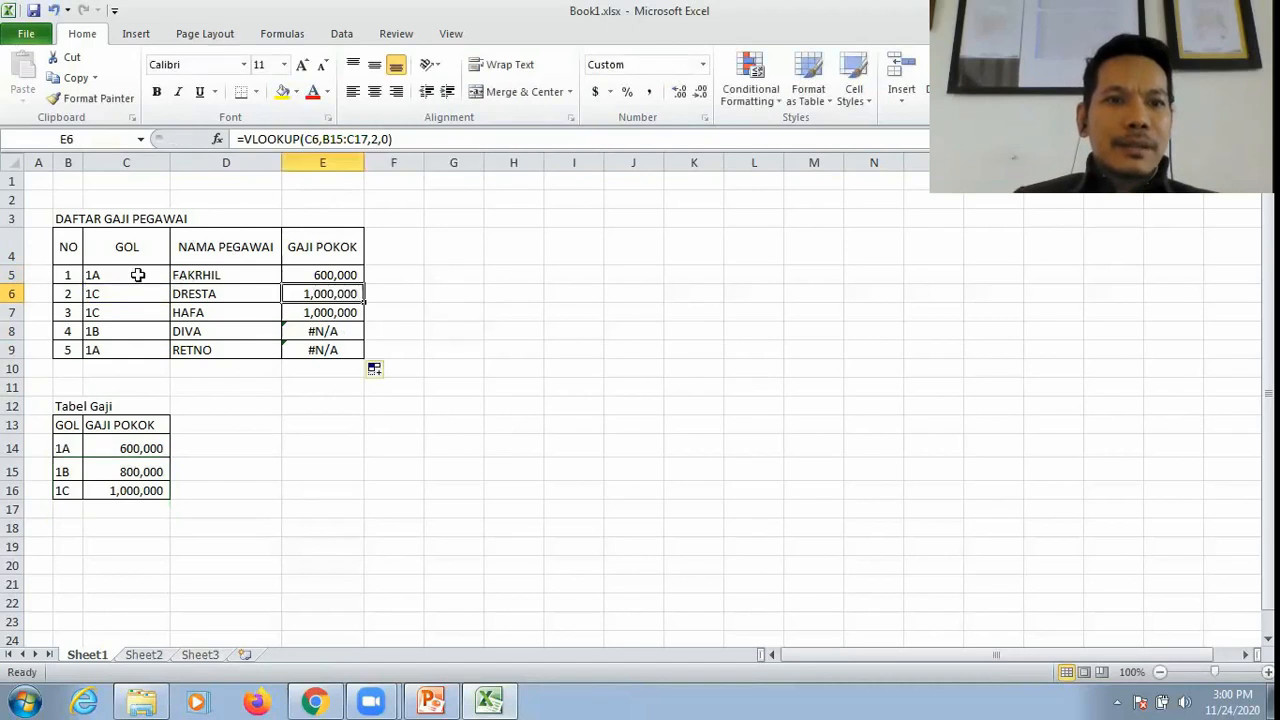
click(136, 280)
click(110, 298)
click(313, 293)
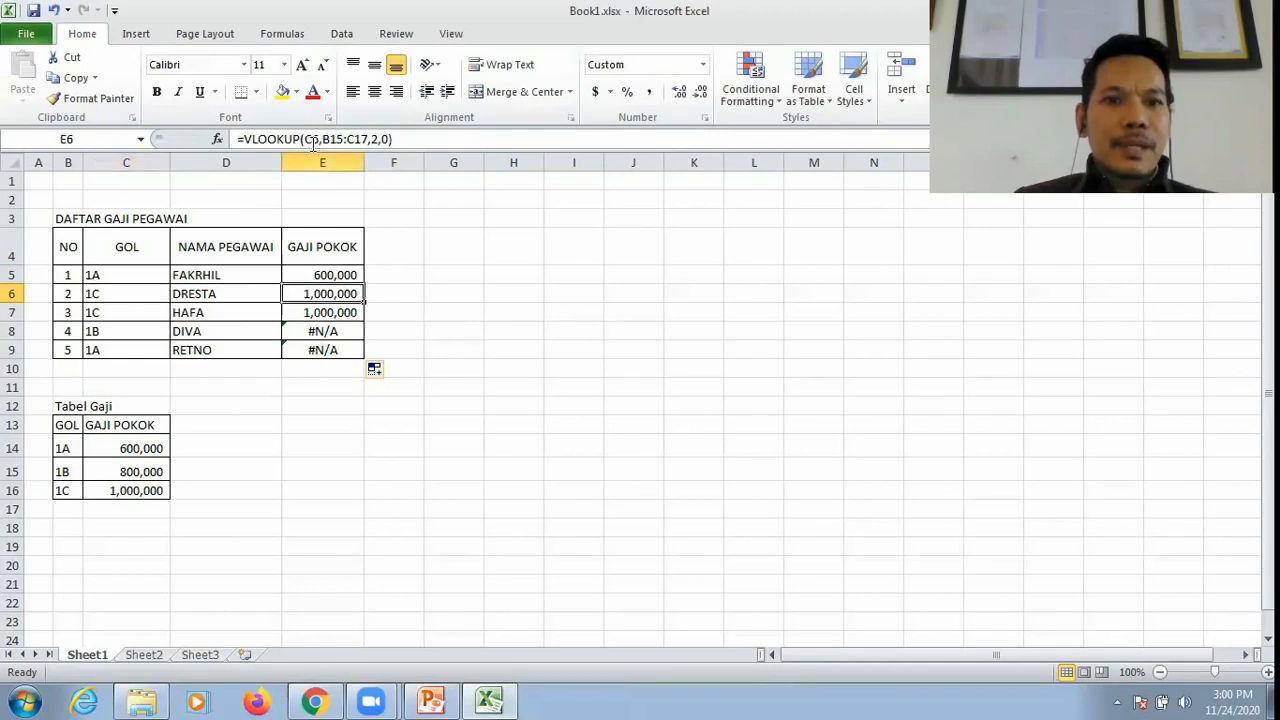
Step: Compare the table range in E5's VLOOKUP formula with the Tabel Gaji data cells B14:C16
click(327, 272)
drag(322, 139, 369, 138)
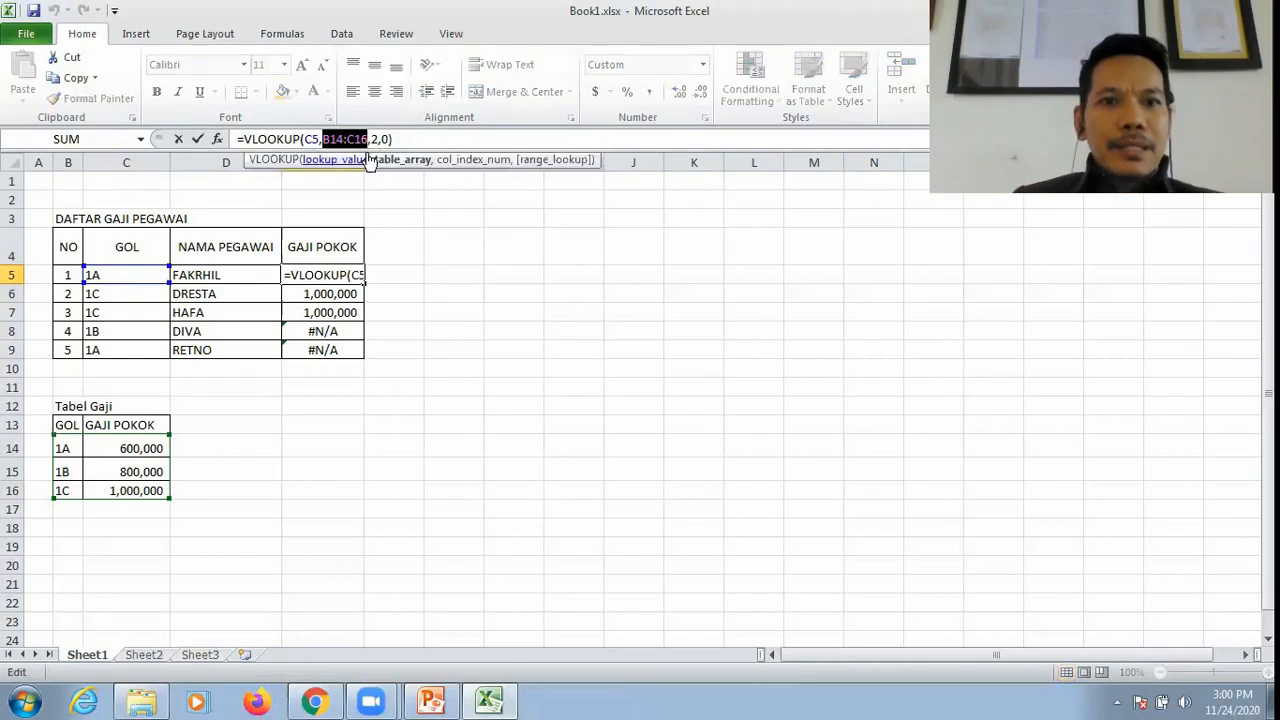
key(Escape)
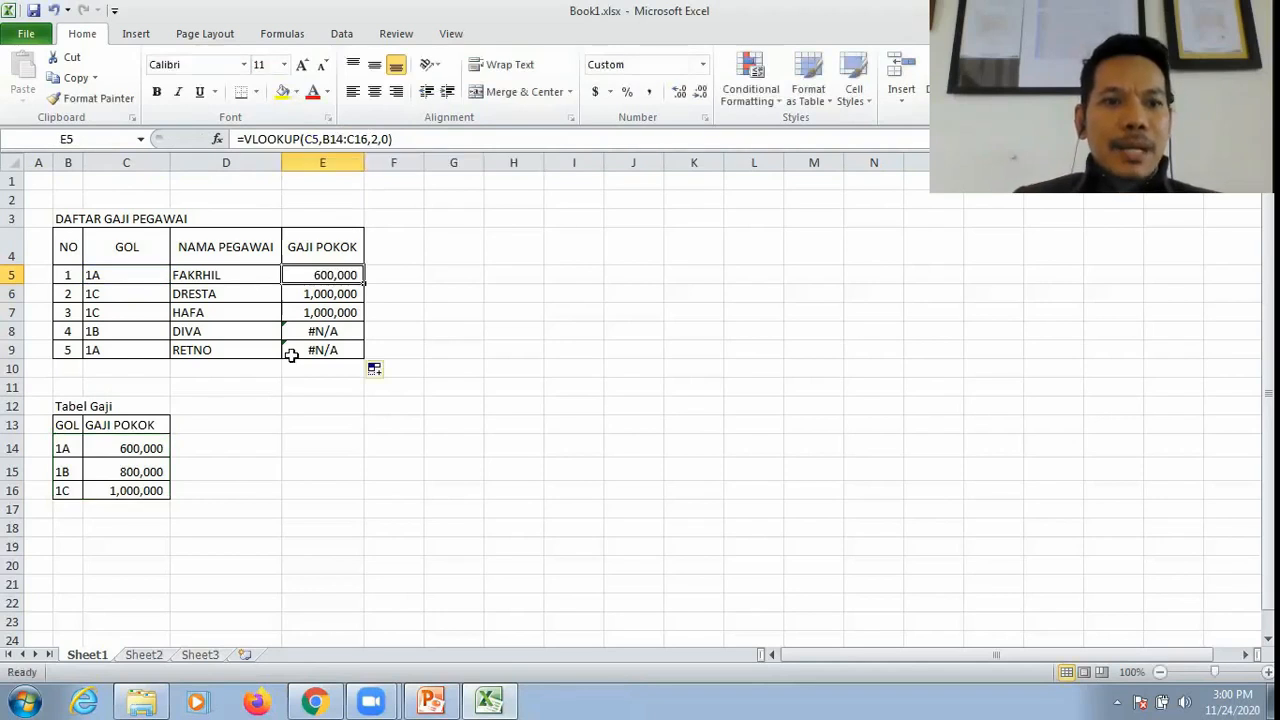
click(65, 450)
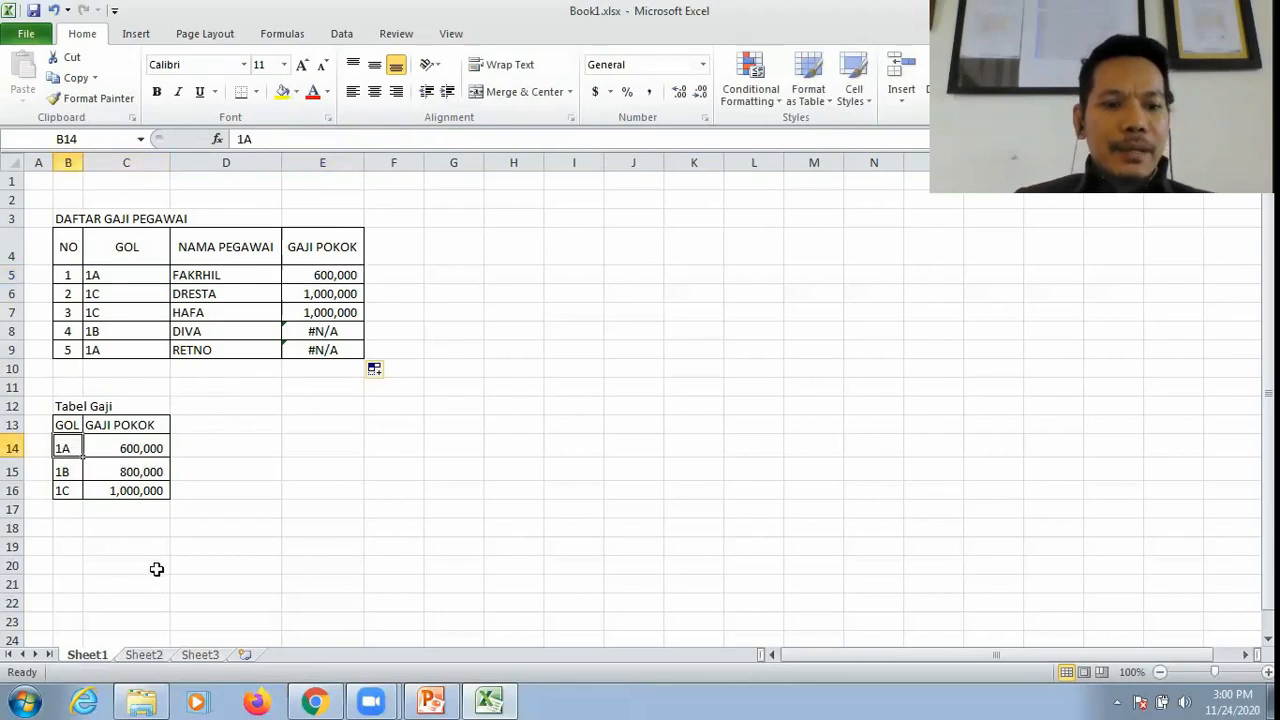
shift+click(136, 490)
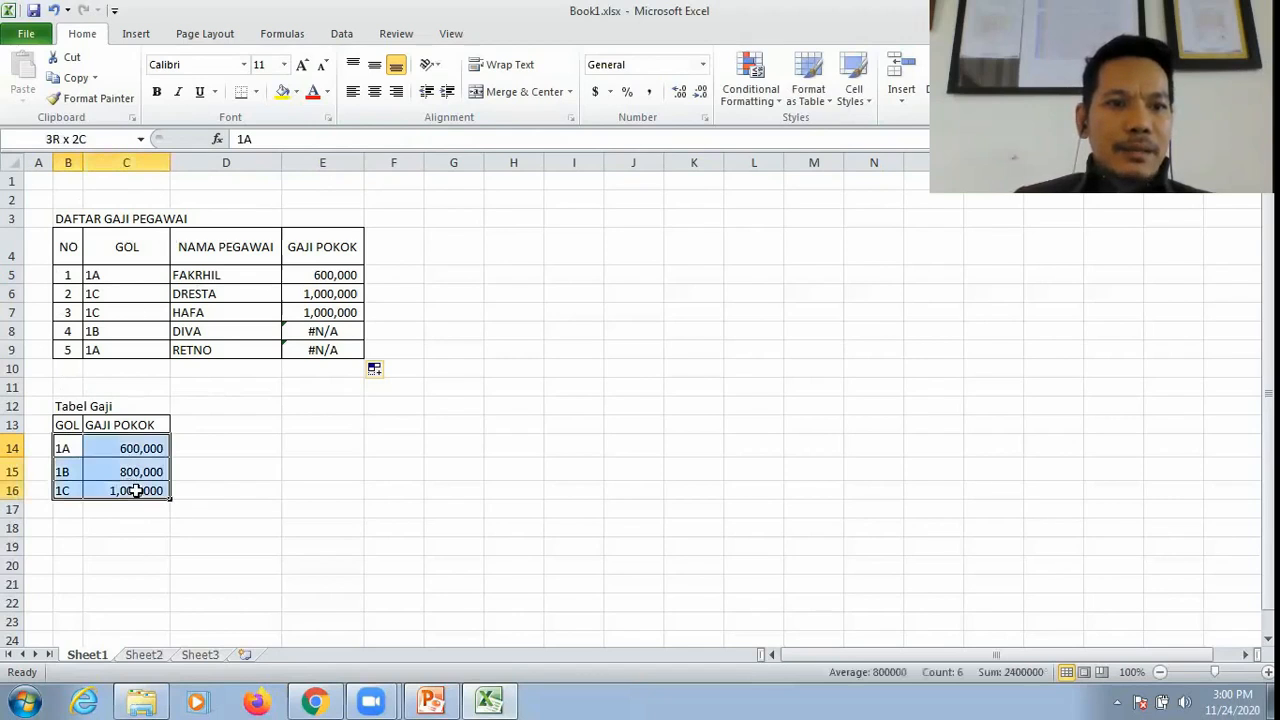
click(331, 274)
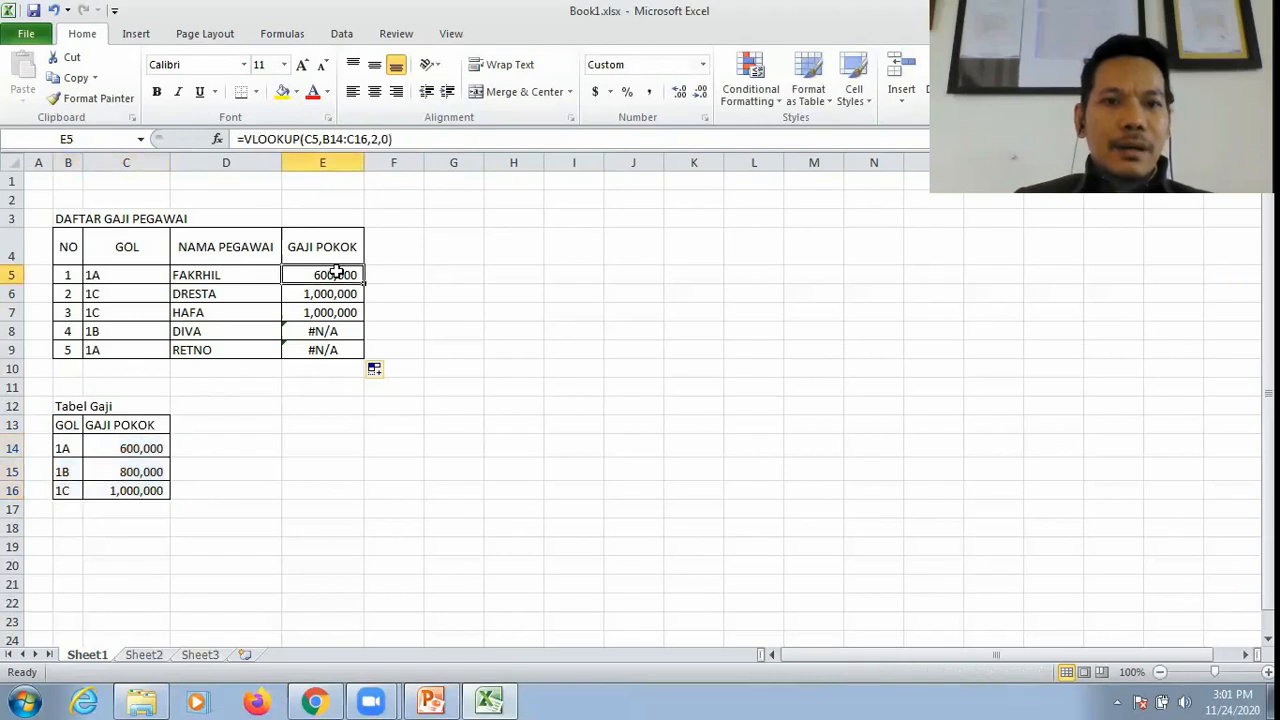
drag(325, 139, 369, 139)
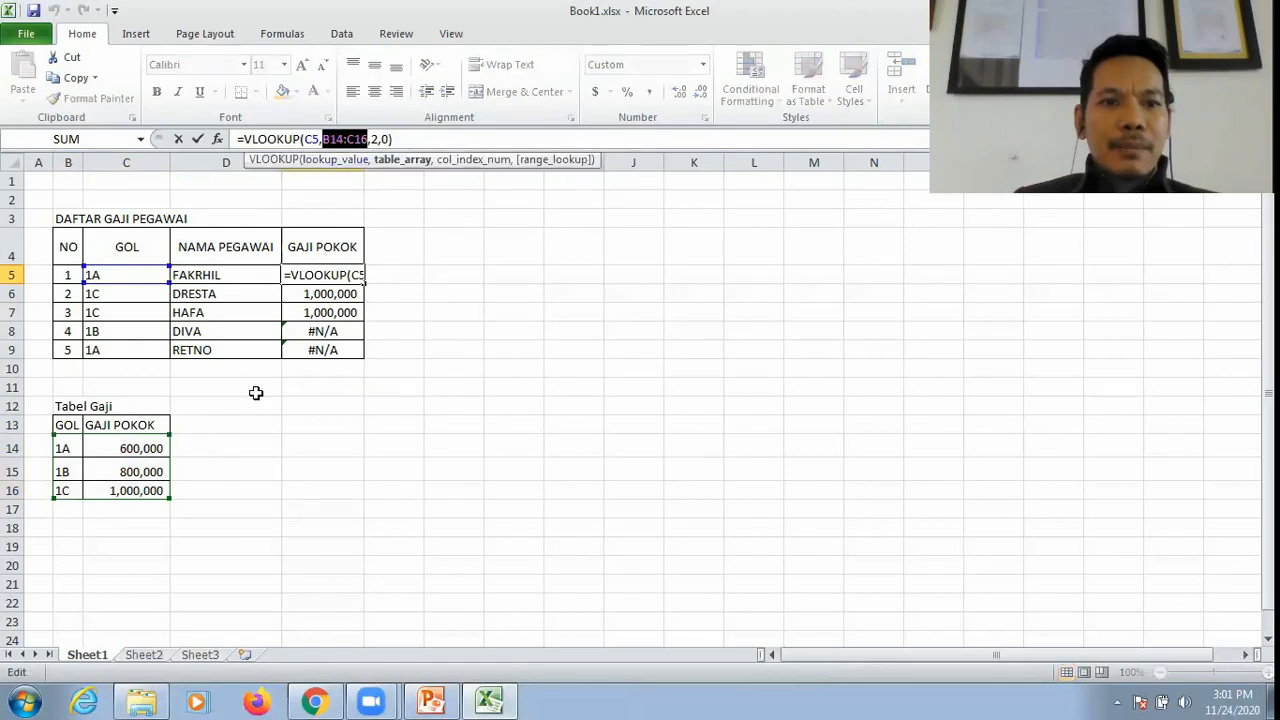
key(Escape)
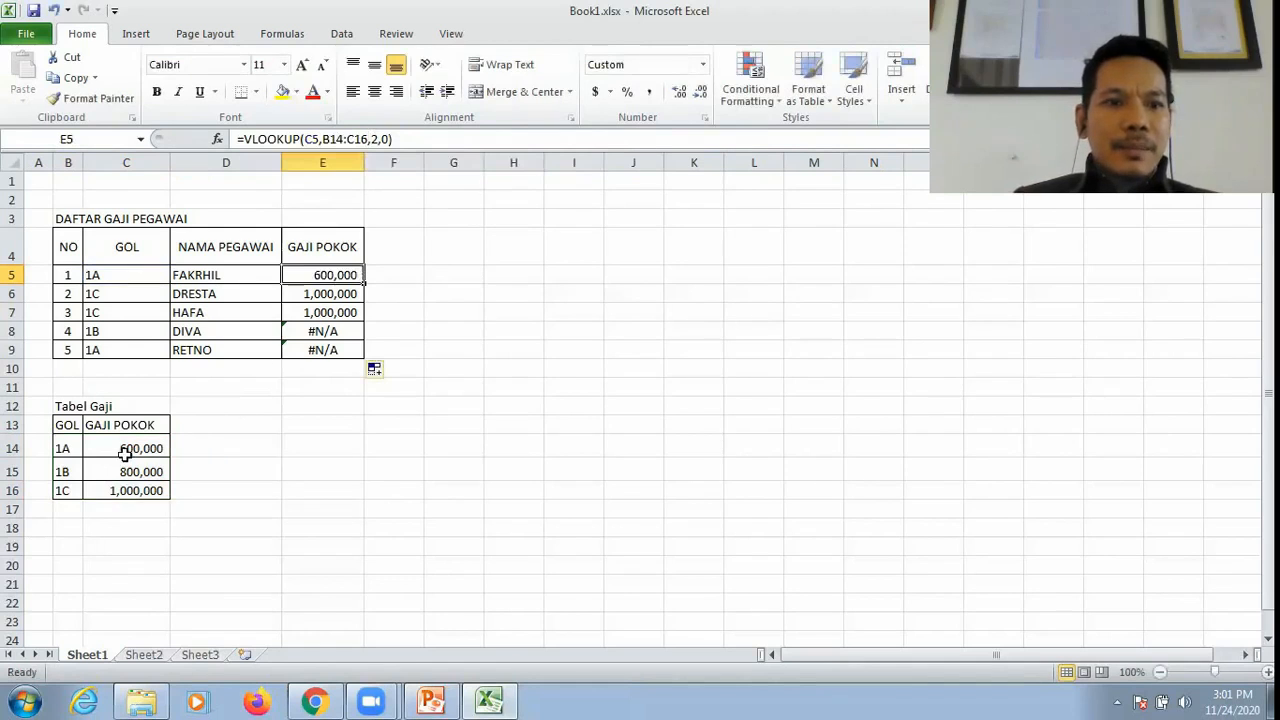
click(63, 450)
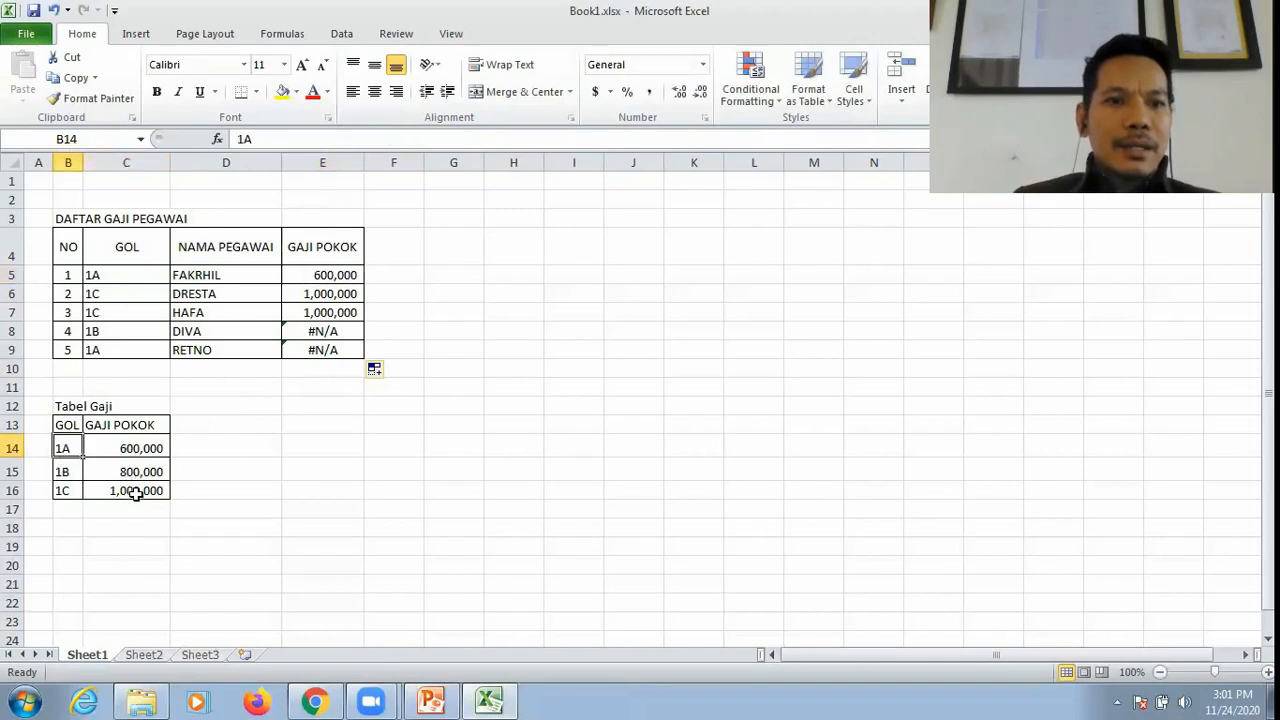
click(350, 280)
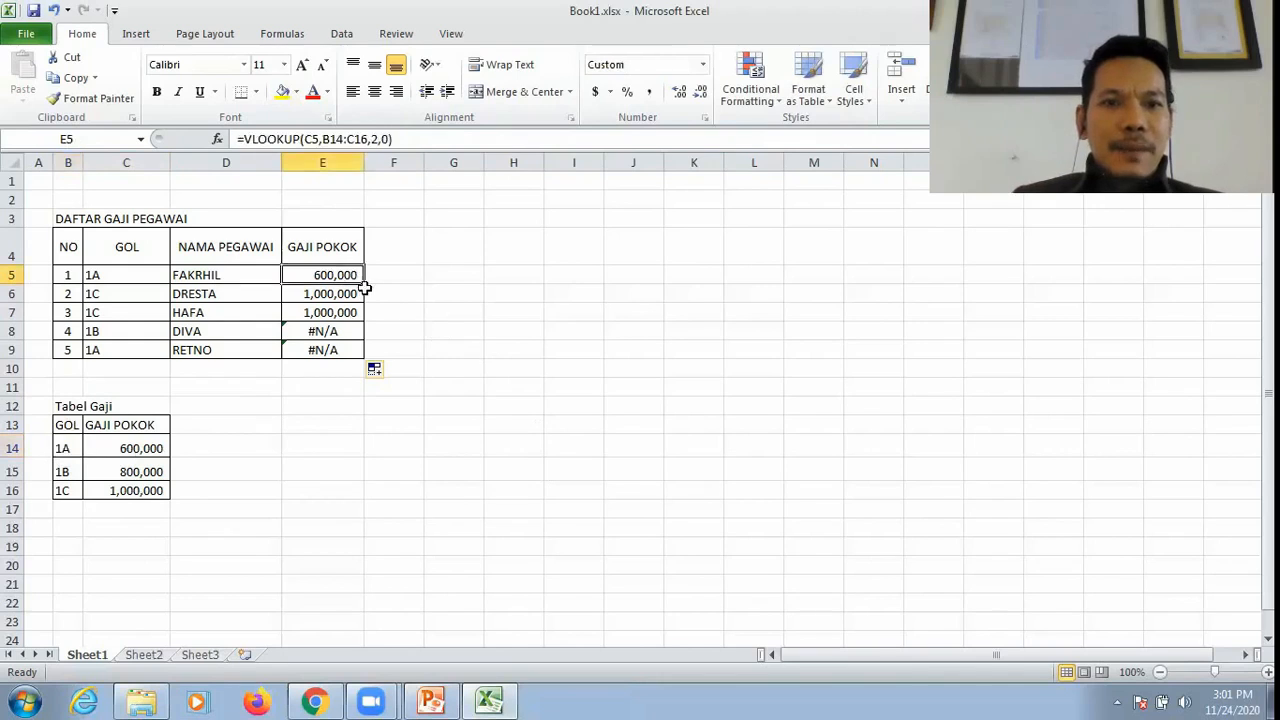
Step: Check the lookup value reference in E8's formula against the GOL code in C8
click(410, 333)
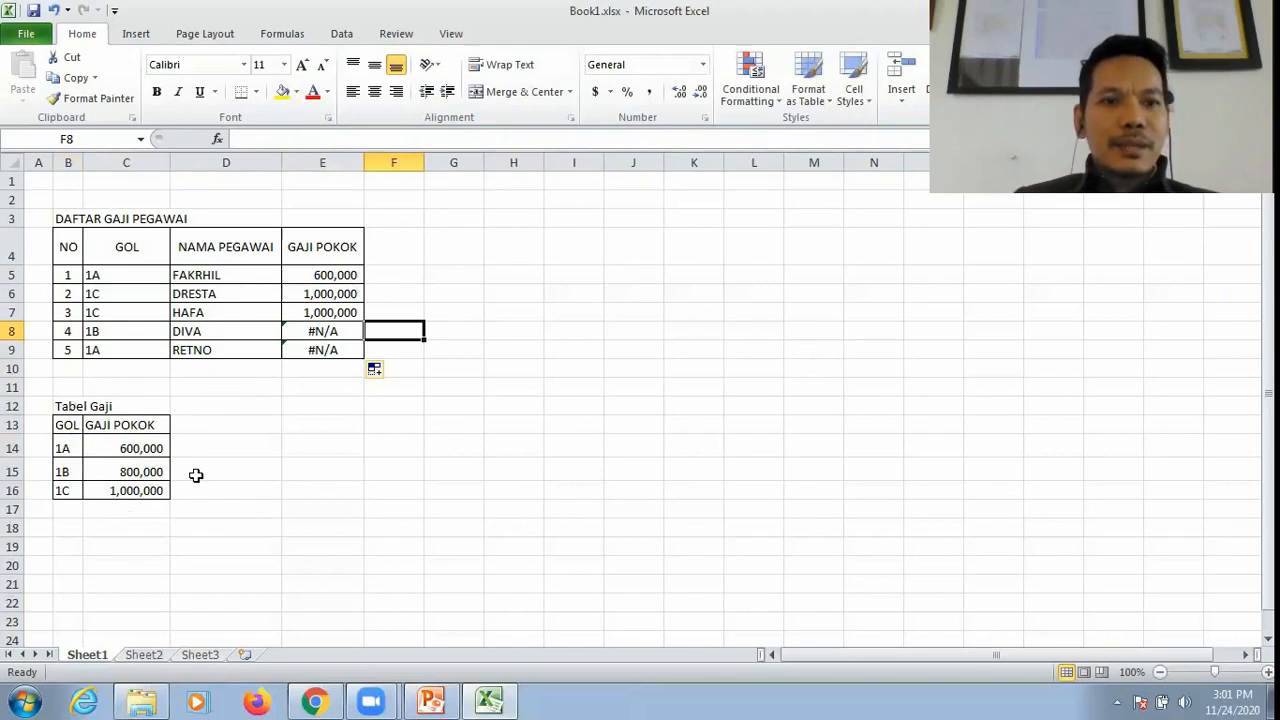
click(330, 333)
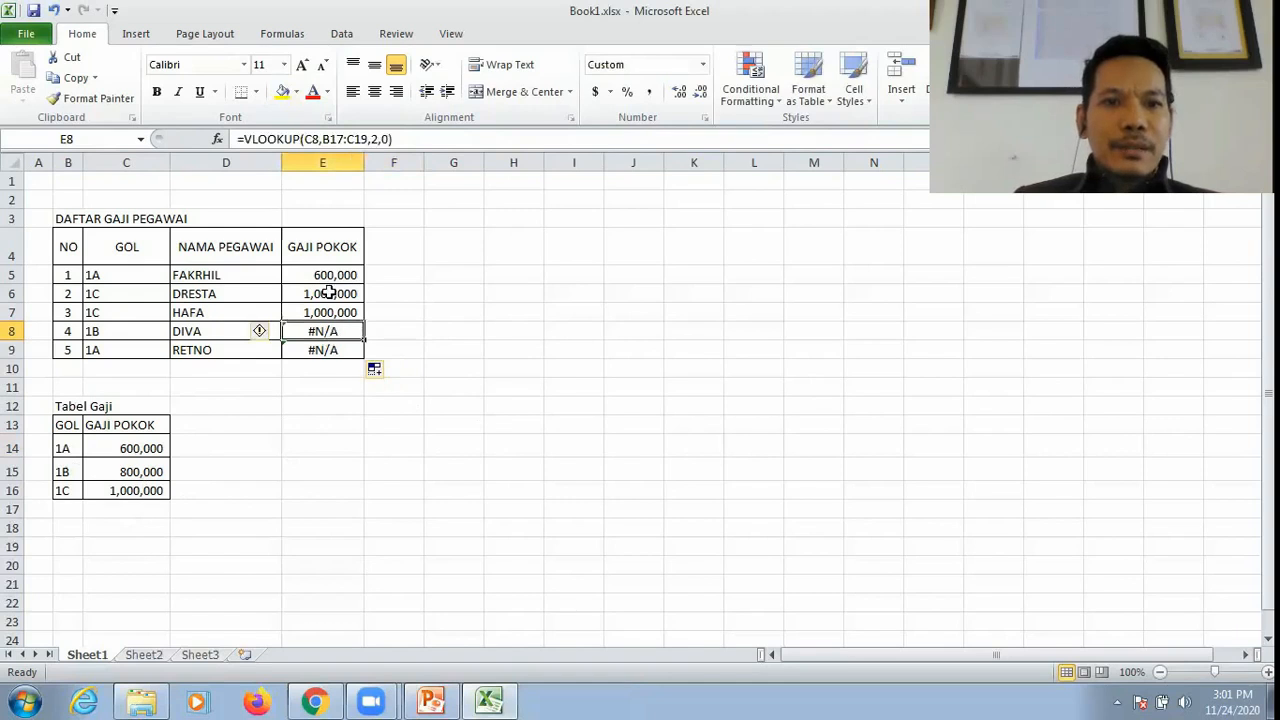
click(319, 138)
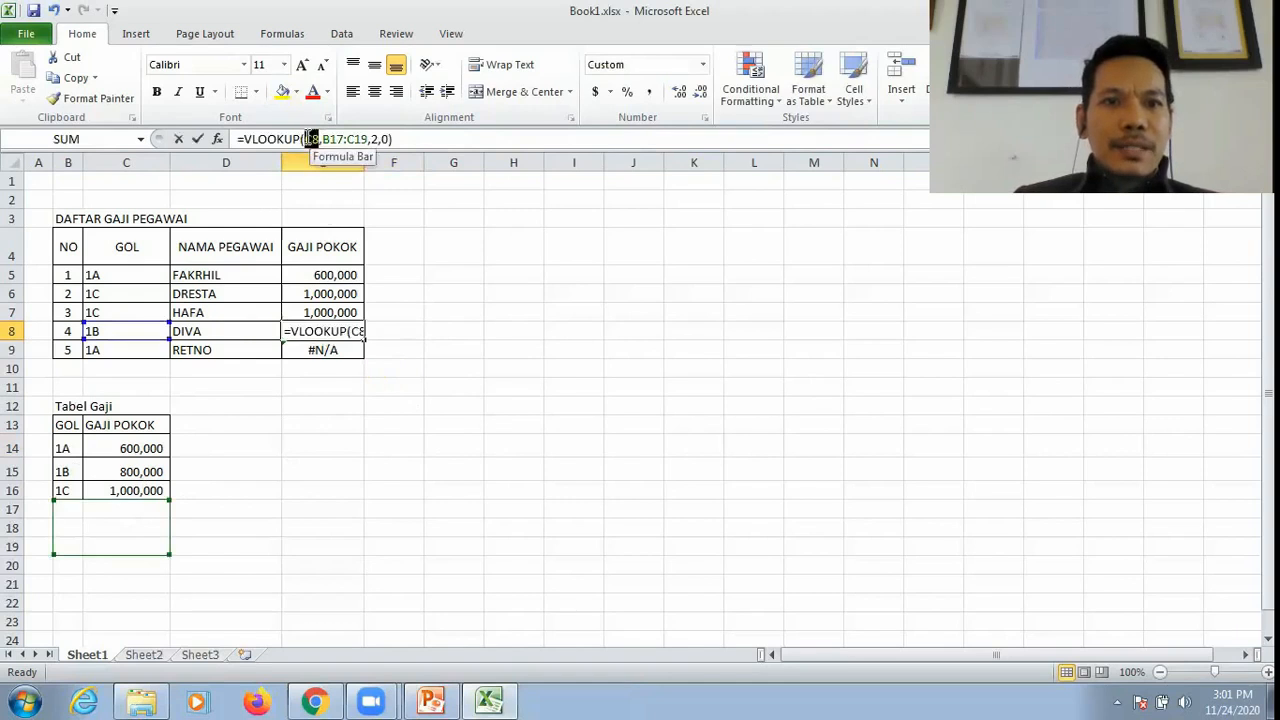
key(Escape)
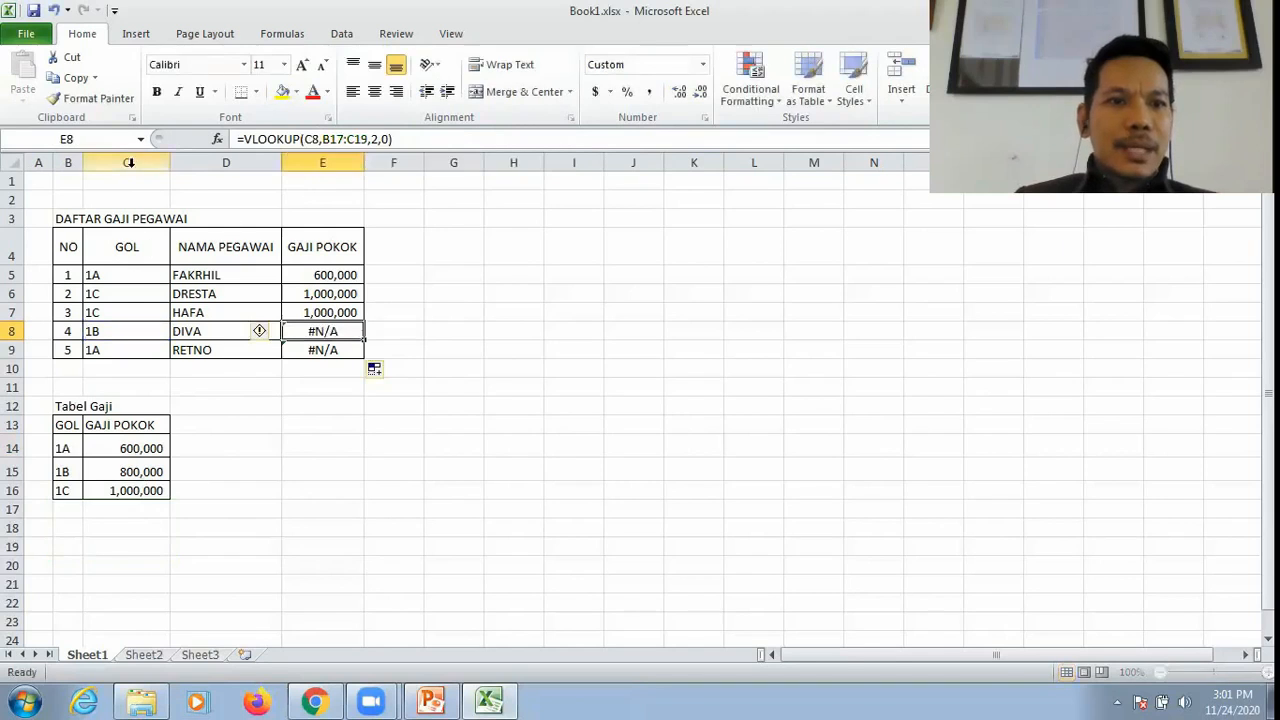
click(97, 333)
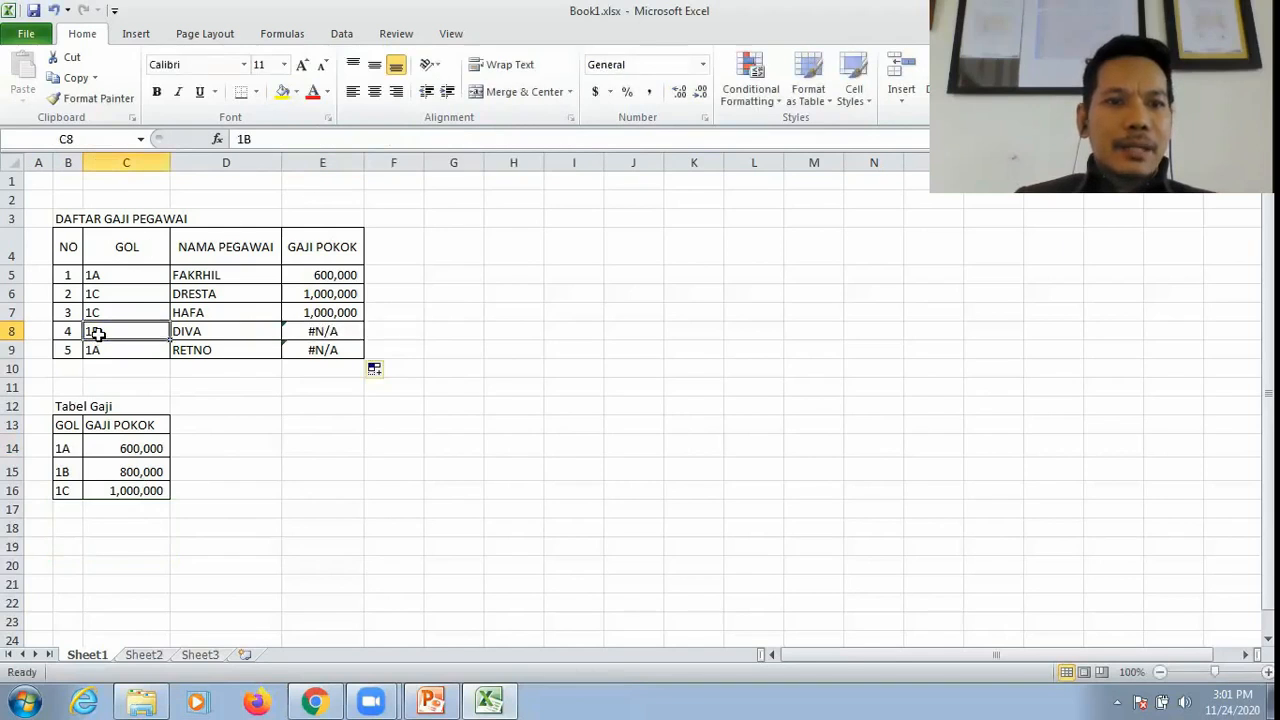
Step: Examine the table range in E8's formula and the cells B17:C19 it refers to, leaving the formula uncommitted
click(309, 331)
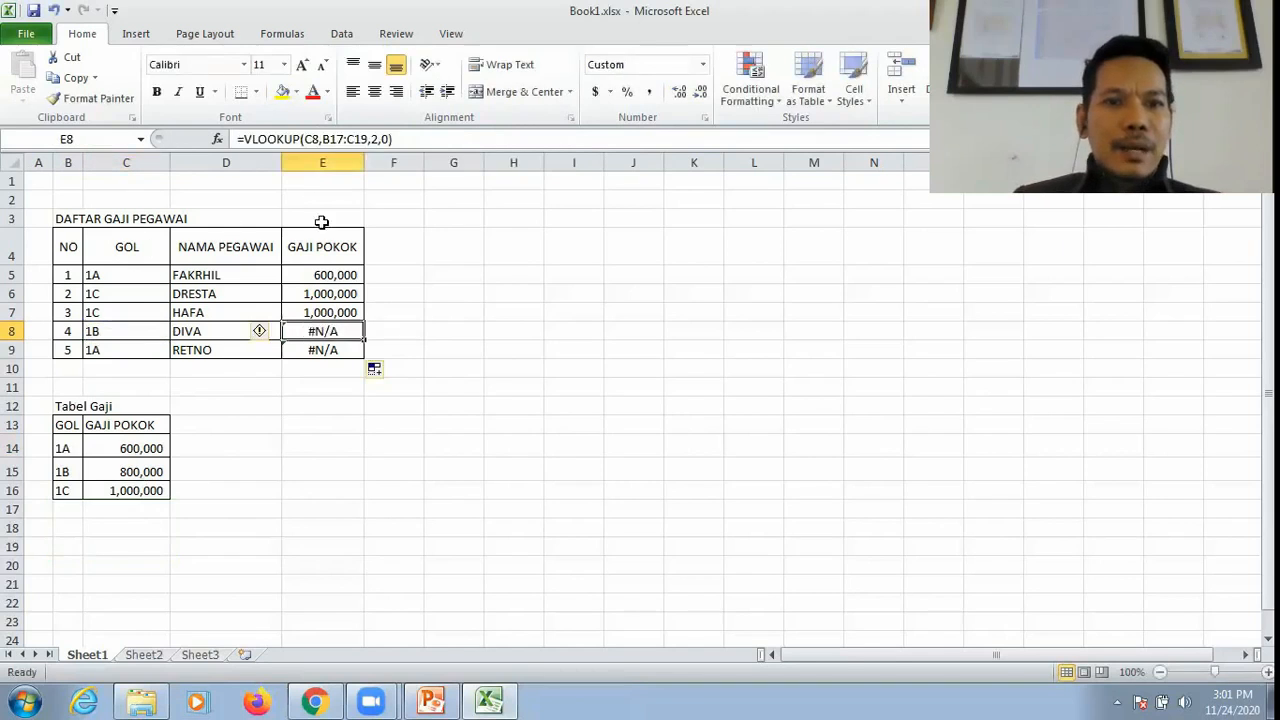
click(322, 139)
drag(322, 139, 368, 139)
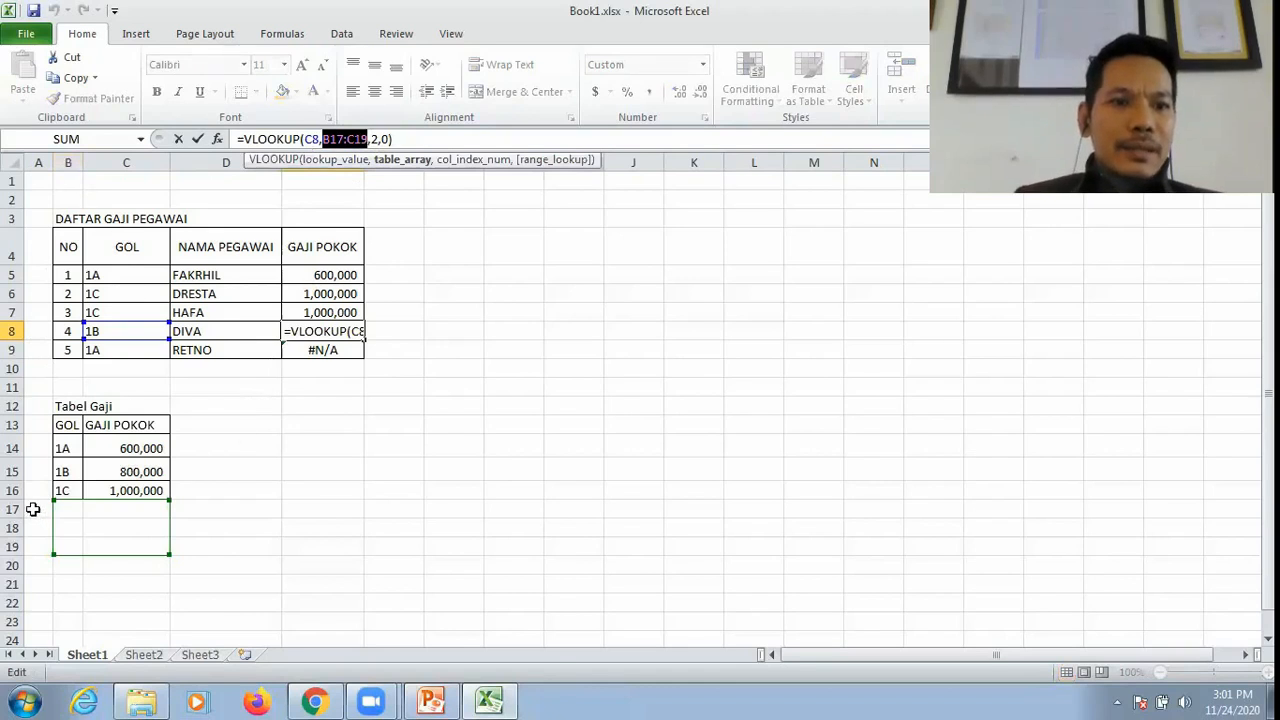
click(64, 508)
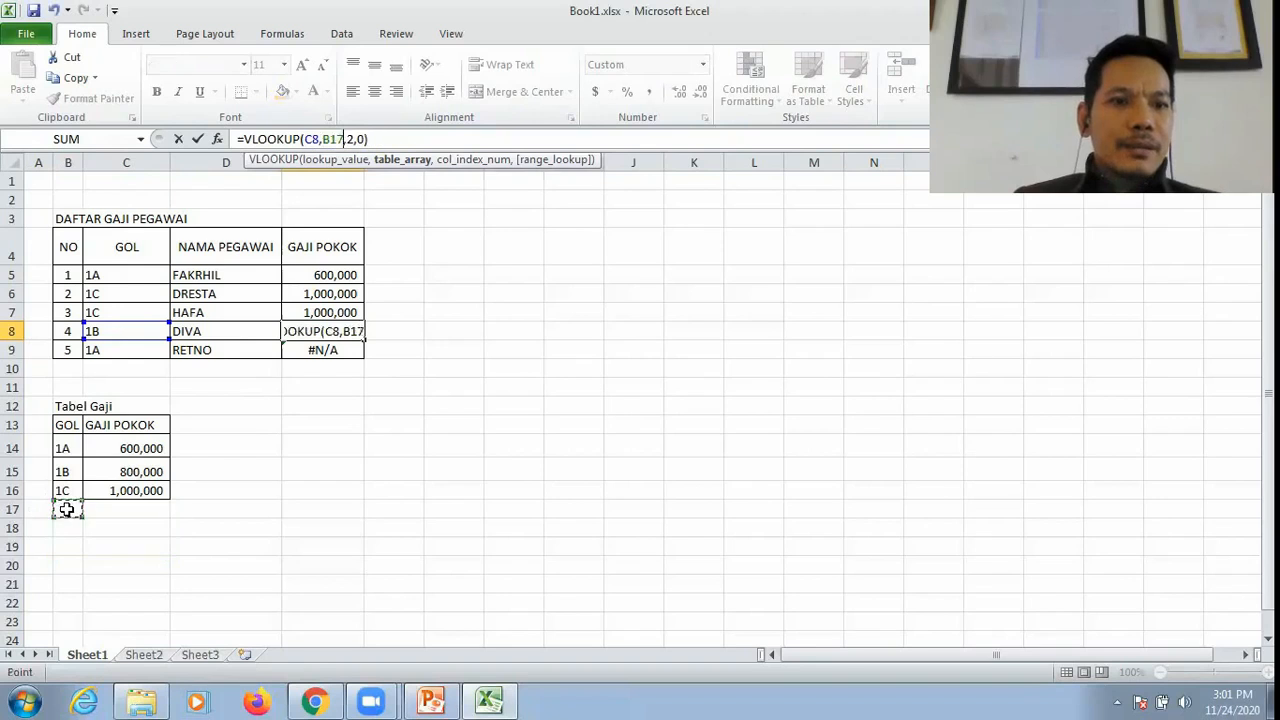
key(Return)
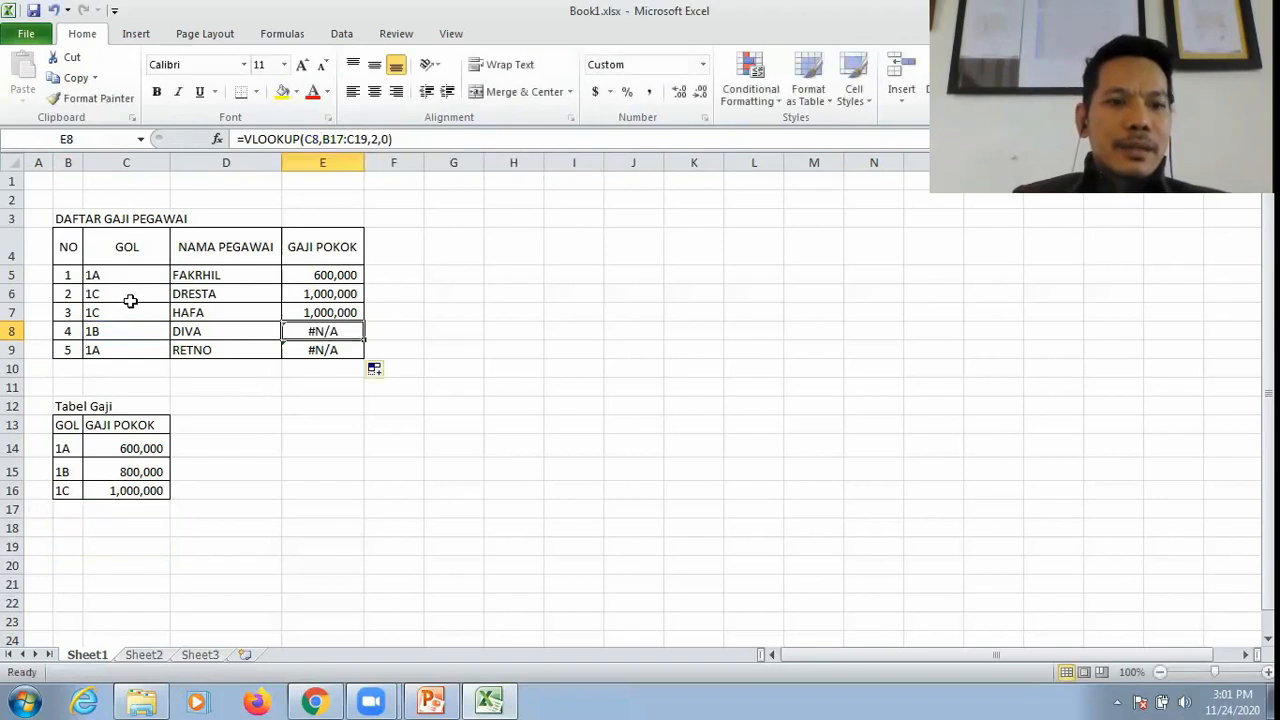
click(68, 508)
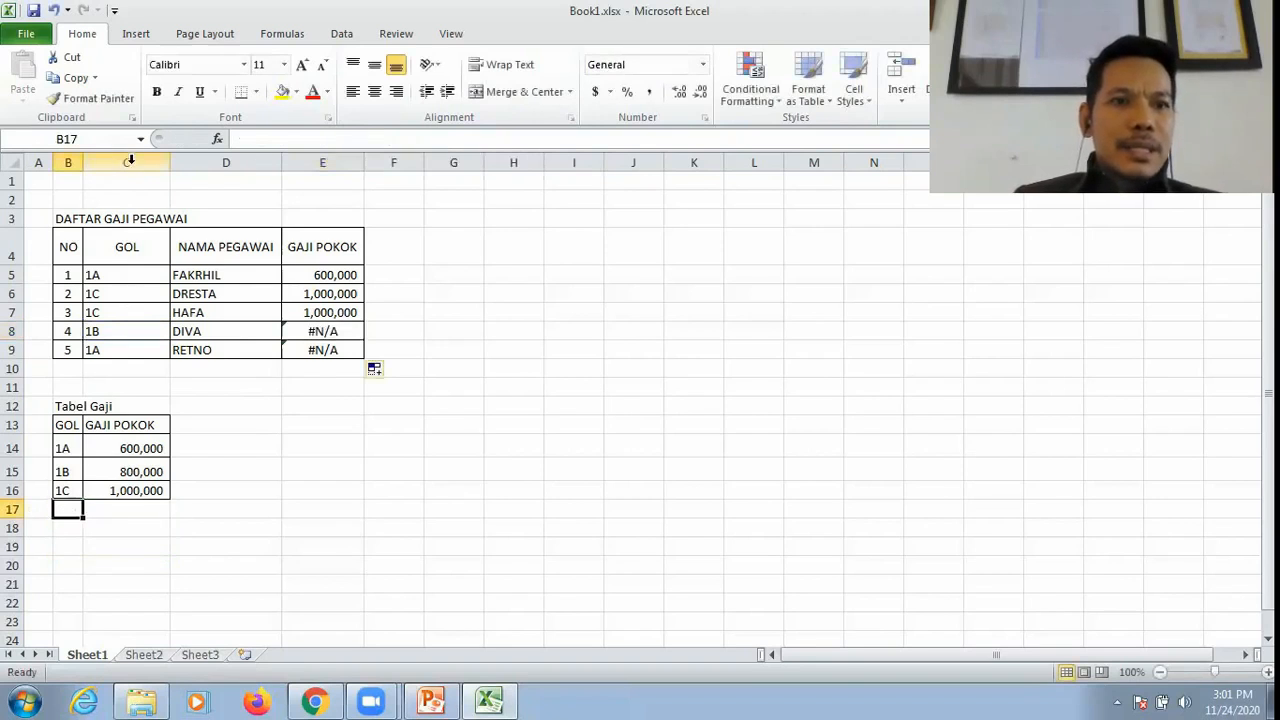
shift+click(126, 549)
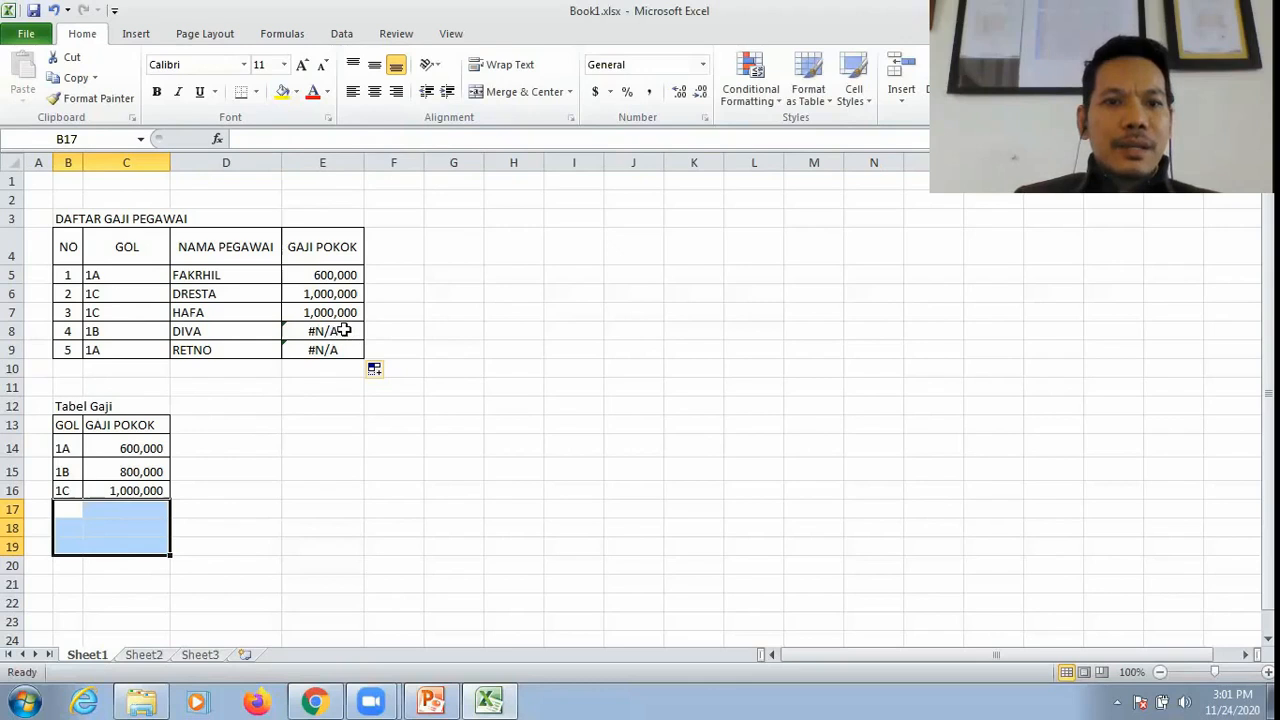
click(343, 330)
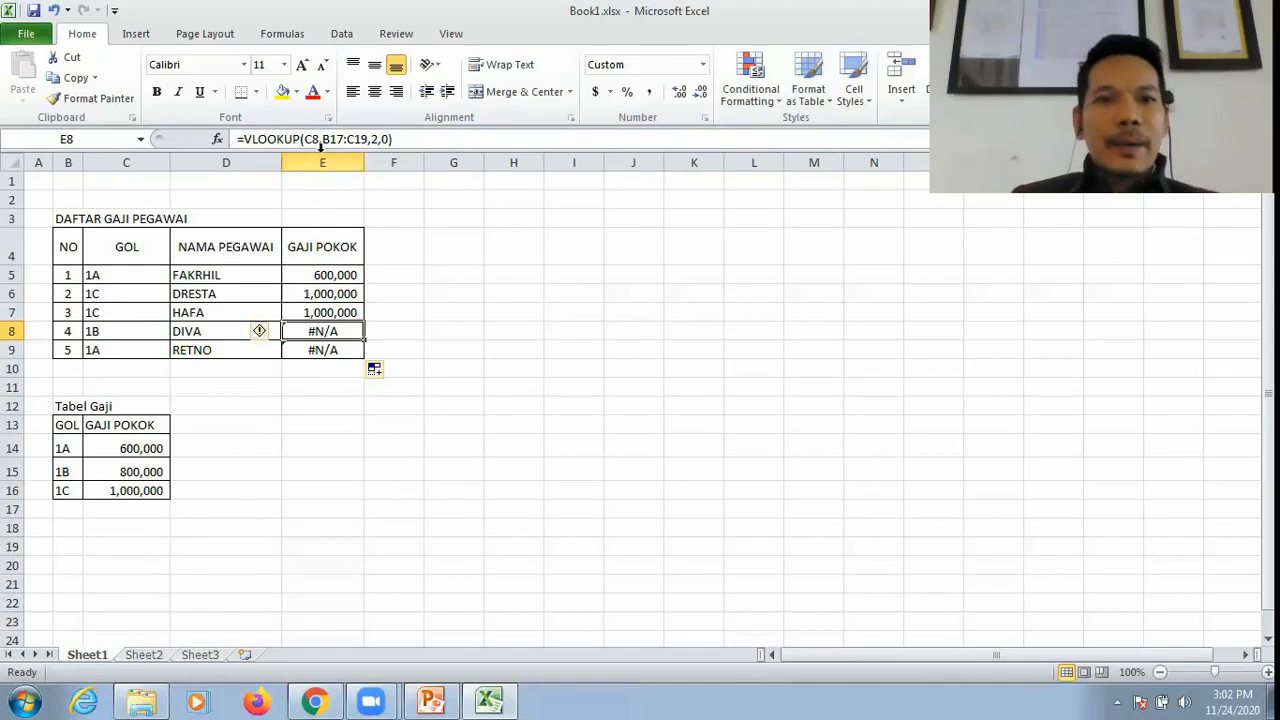
drag(324, 139, 370, 138)
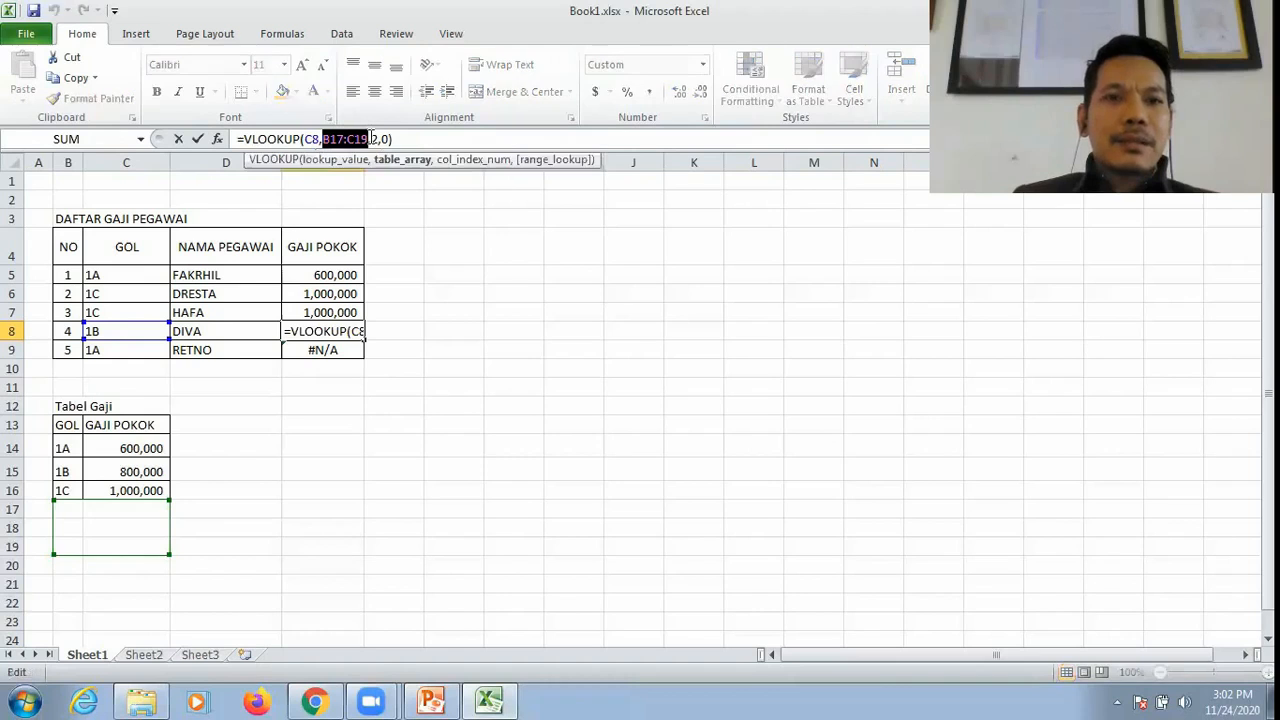
click(325, 405)
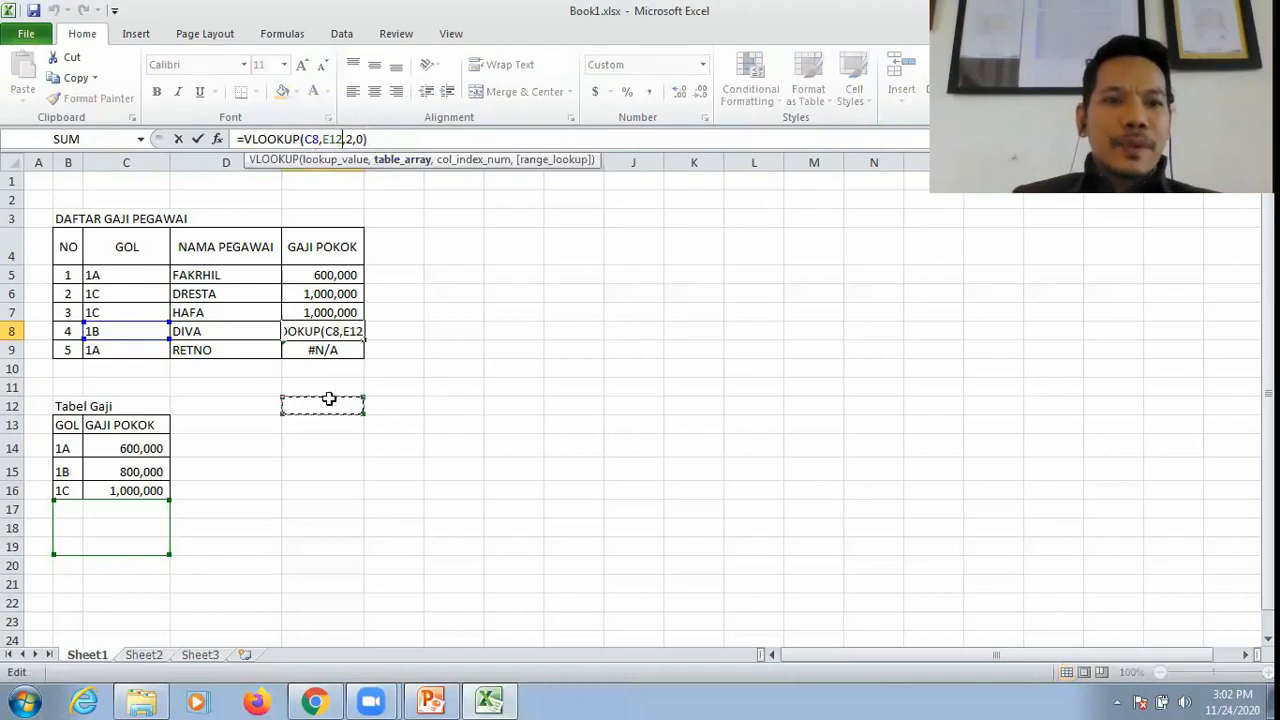
click(326, 275)
key(Escape)
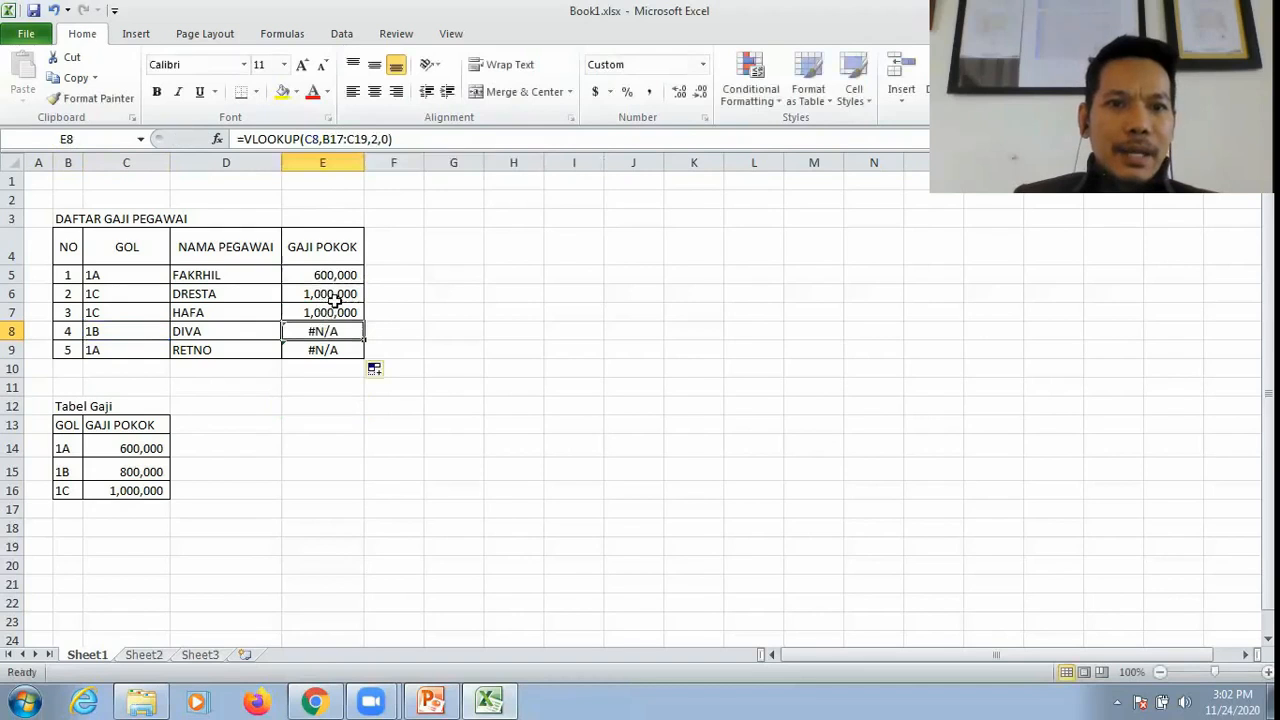
Step: Review E5's formula again alongside the Tabel Gaji data range B14:C16
click(331, 278)
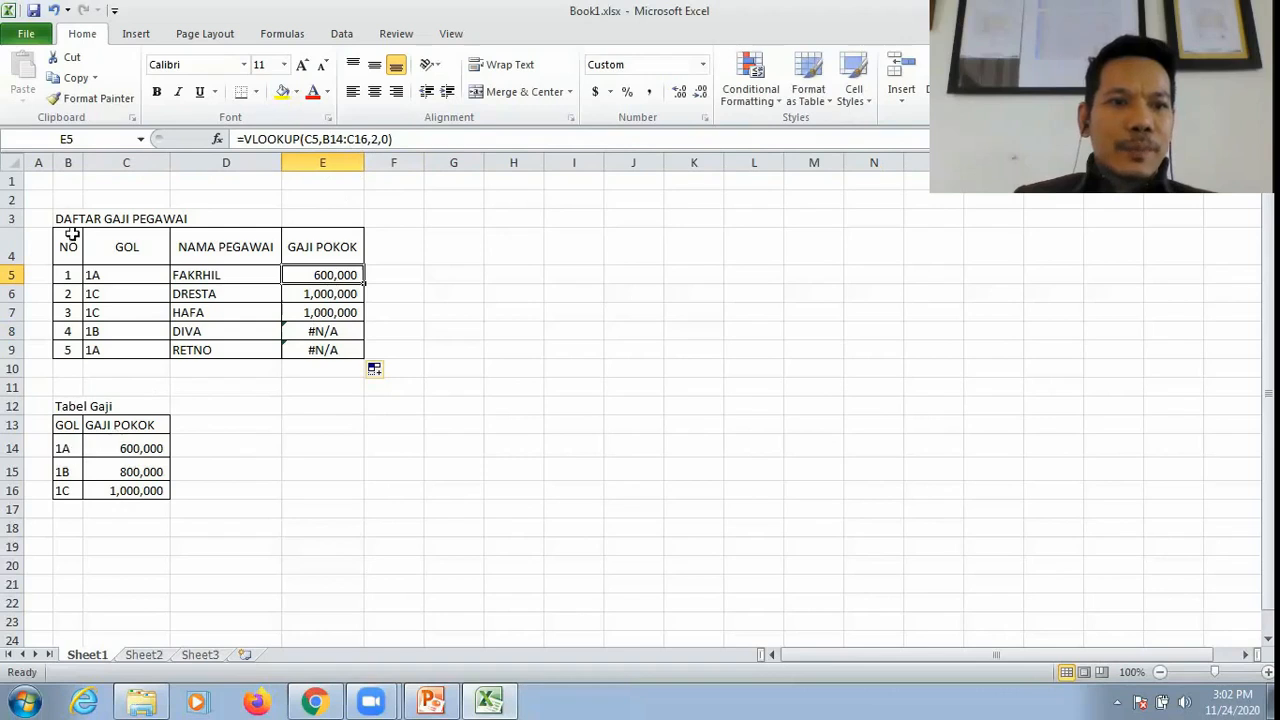
click(54, 449)
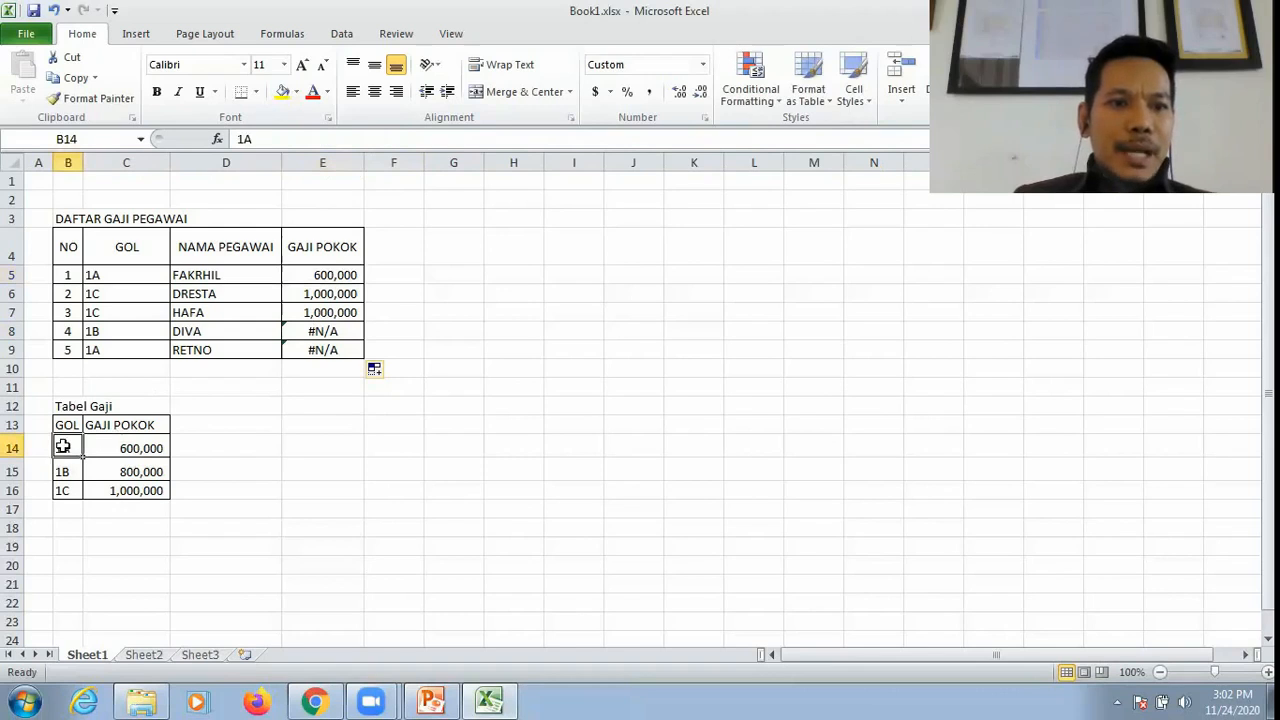
shift+click(120, 488)
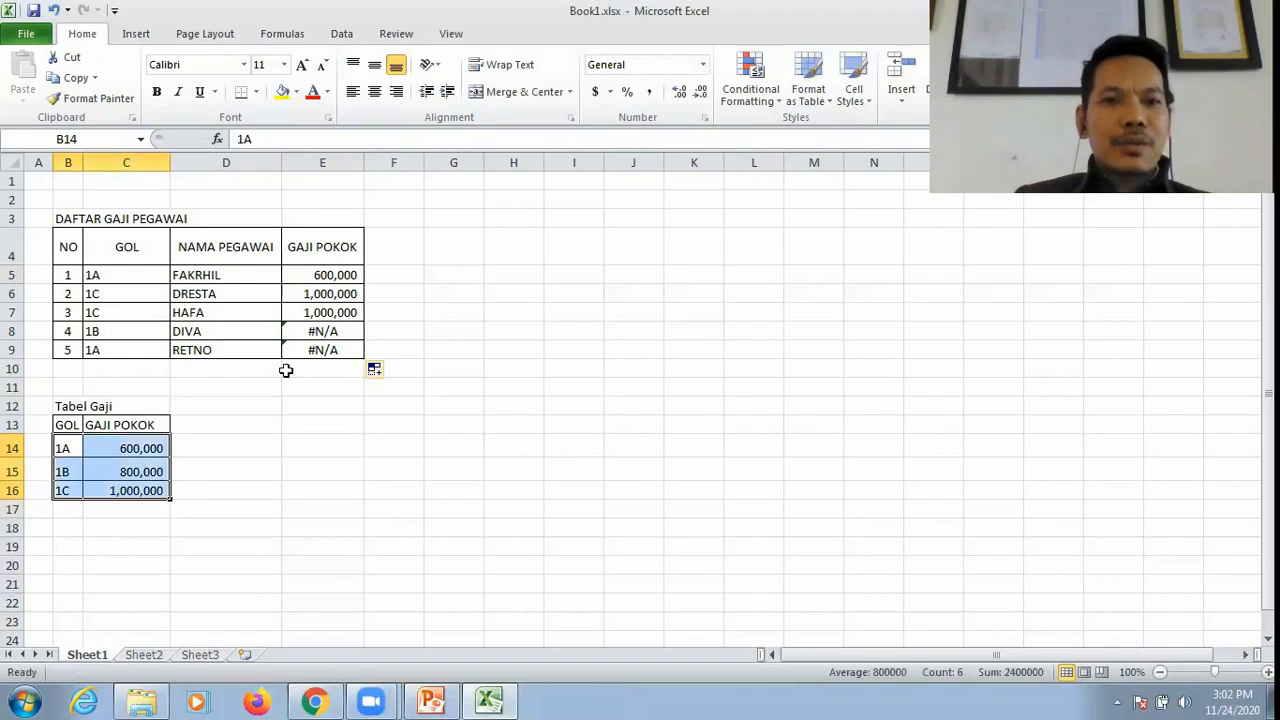
Step: Make the table range in E5's formula absolute so it reads =VLOOKUP(C5,$B$14:$C$16,2,0)
click(333, 275)
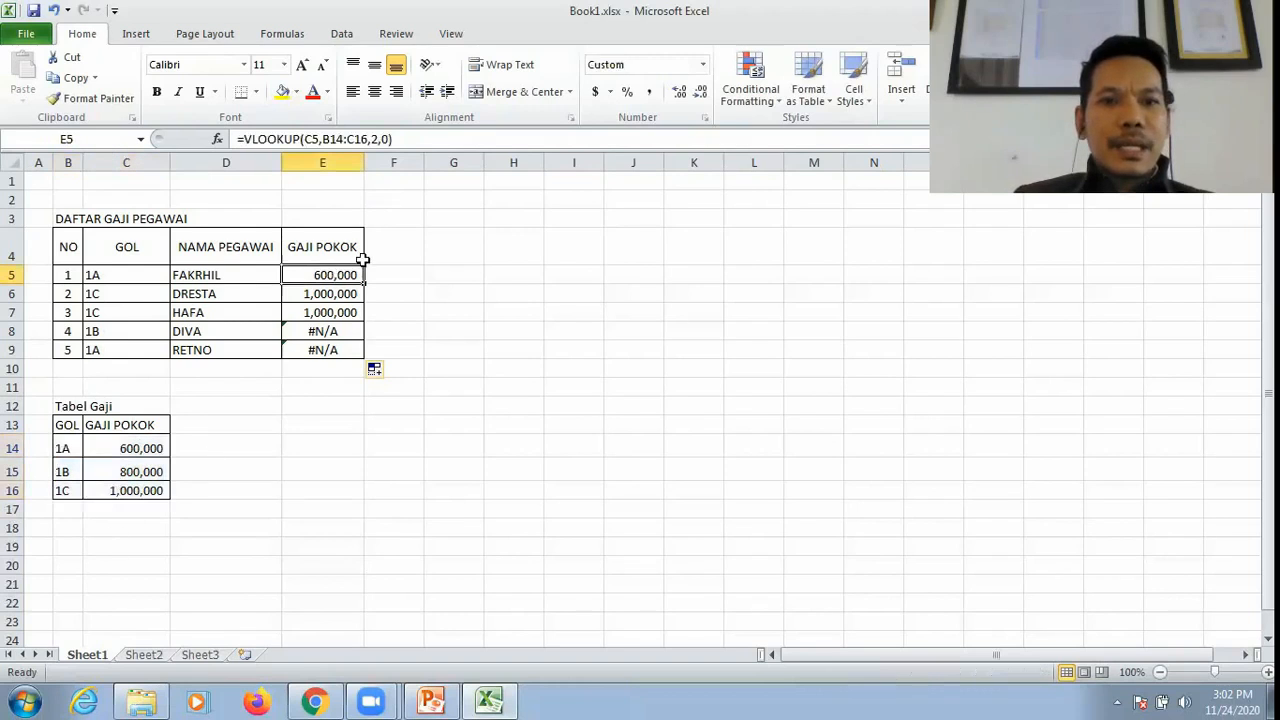
click(331, 141)
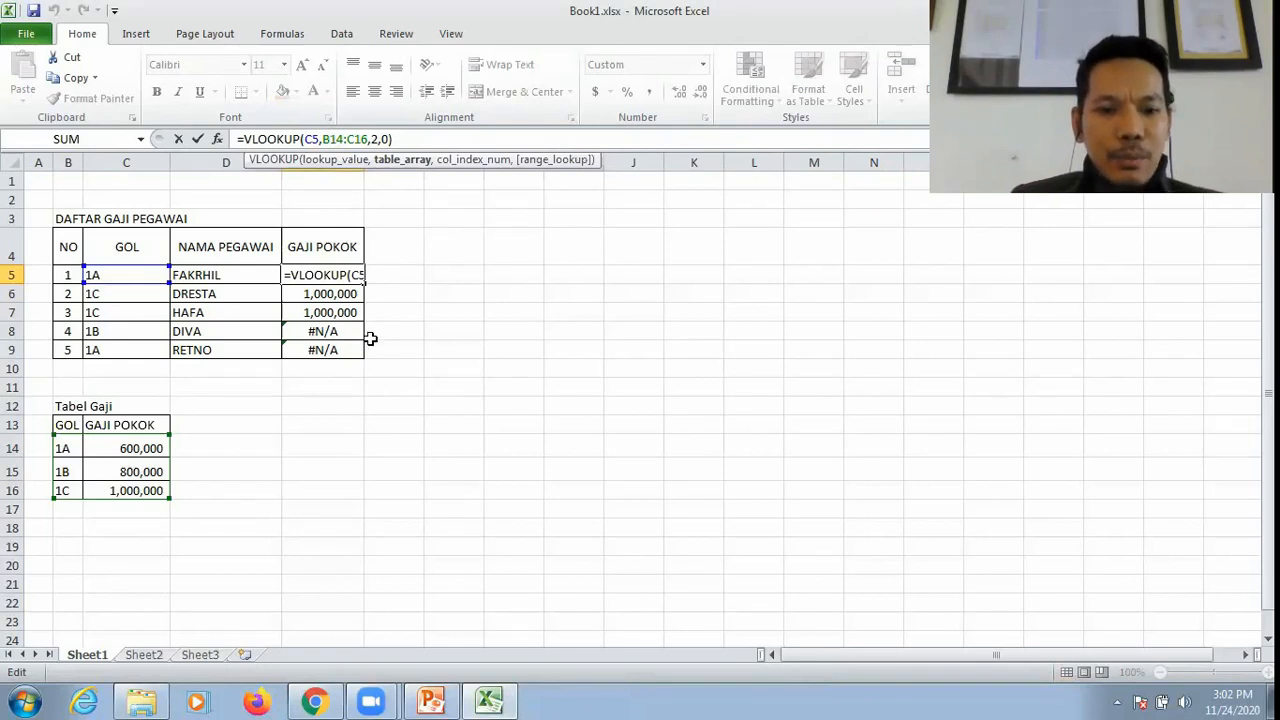
key(F4)
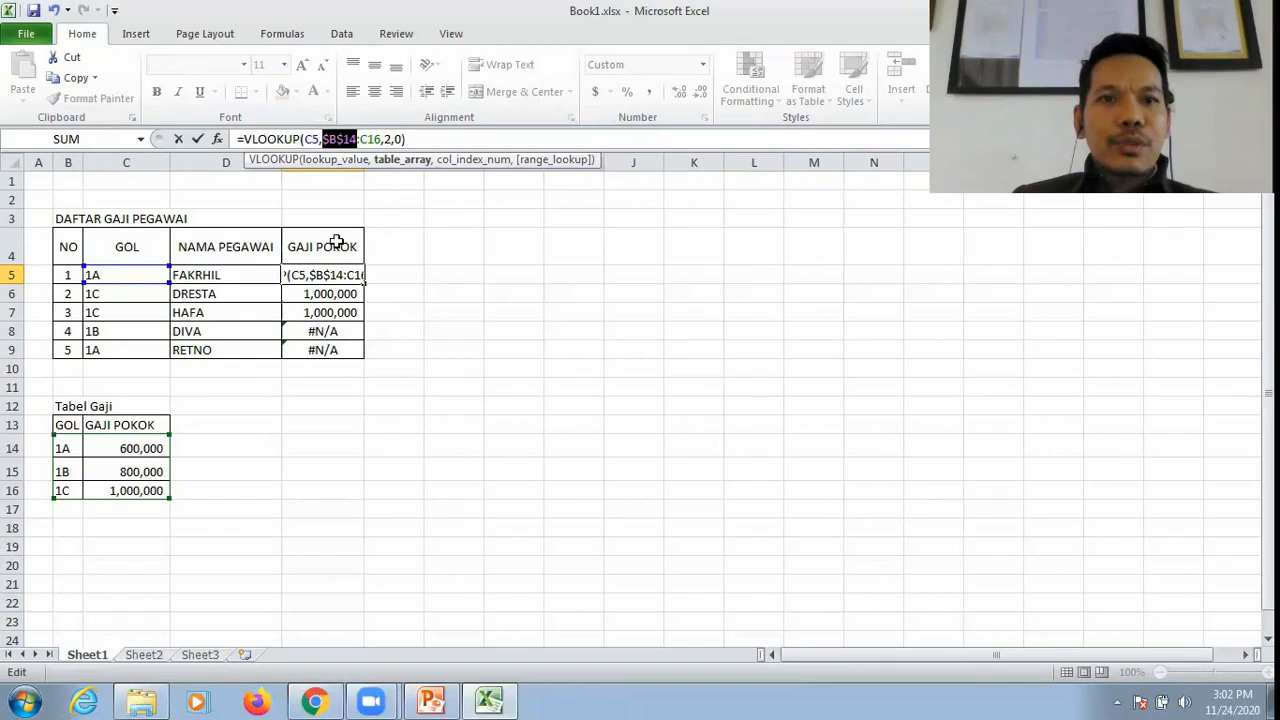
click(372, 138)
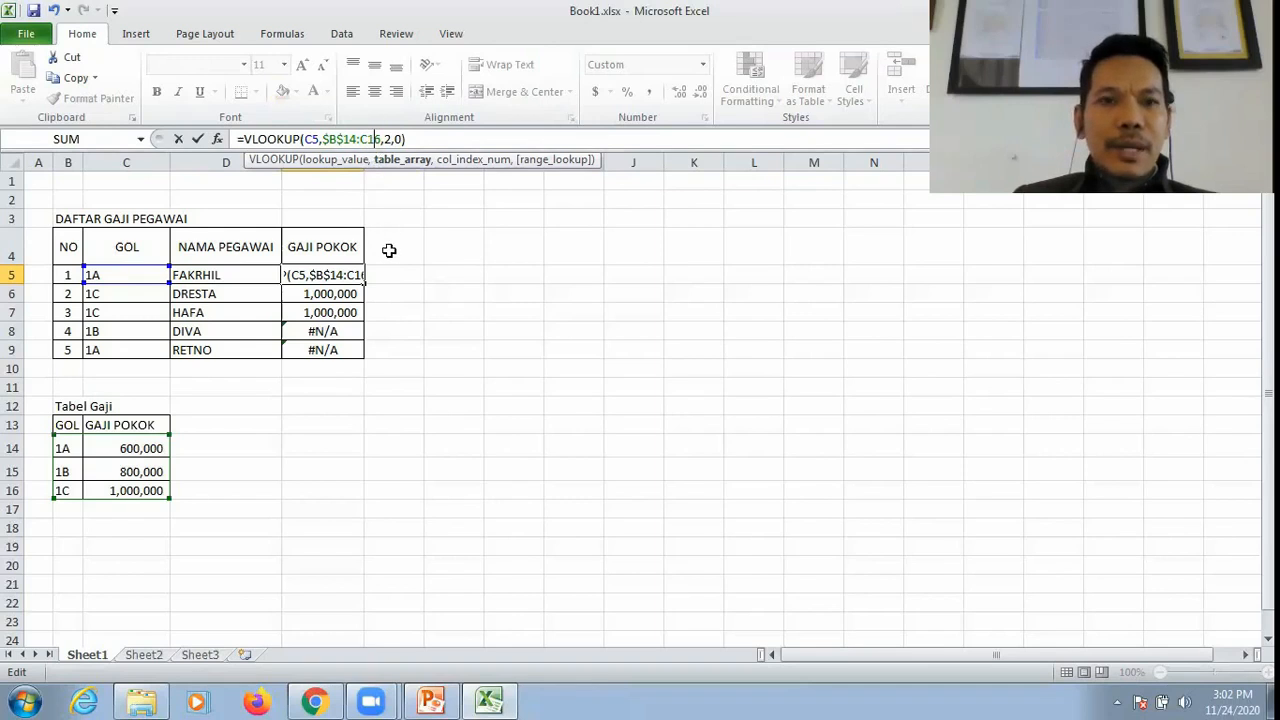
key(F4)
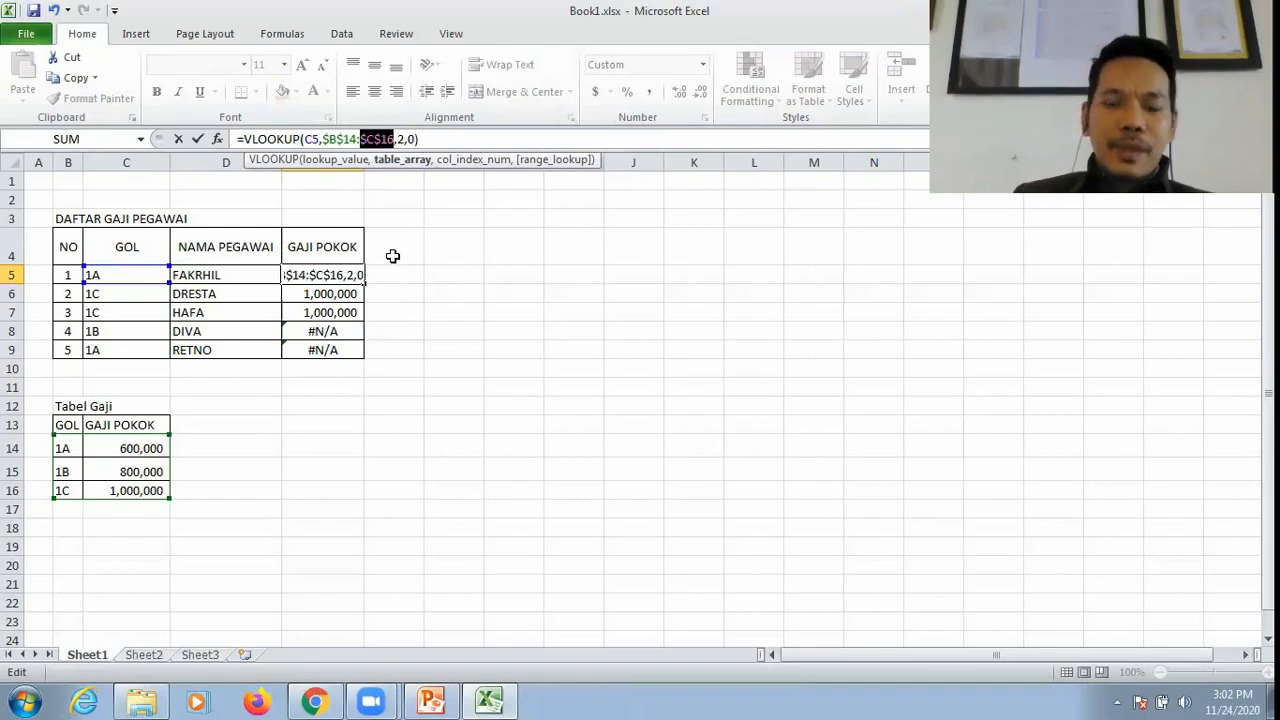
key(Return)
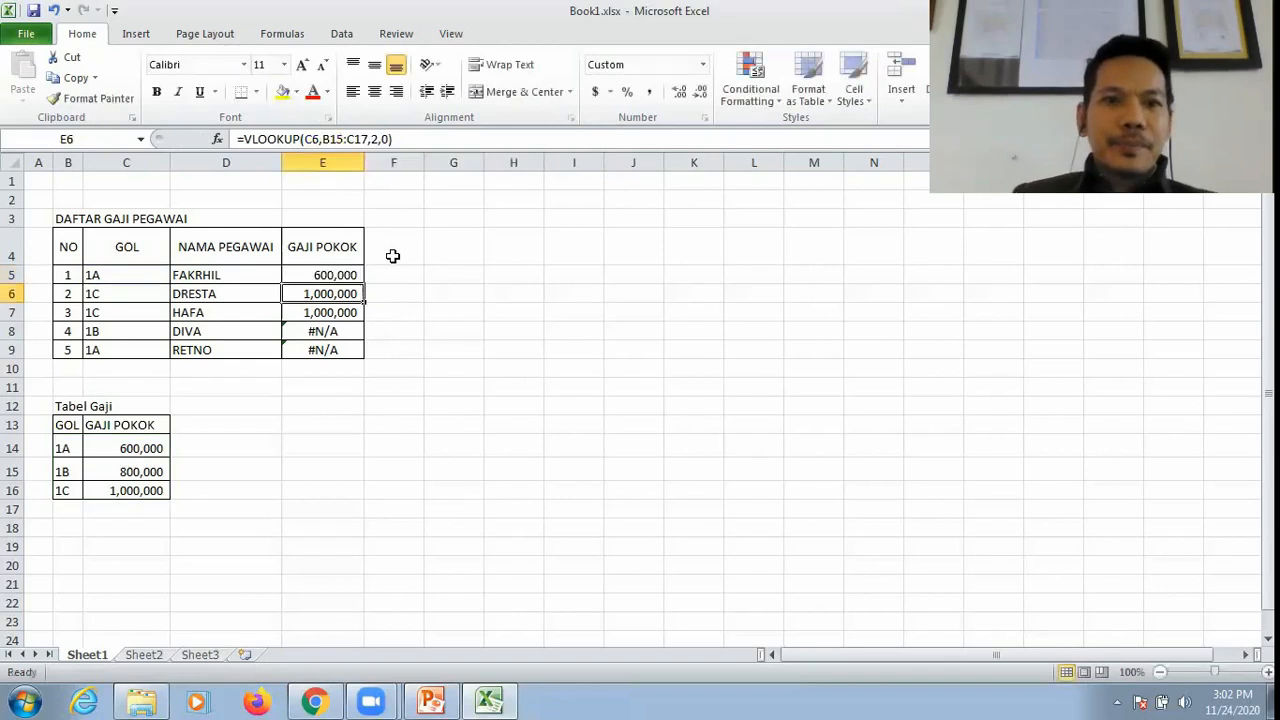
Step: Fill the absolute-range VLOOKUP formula from E5 down through E9, overwriting the earlier copies
click(340, 273)
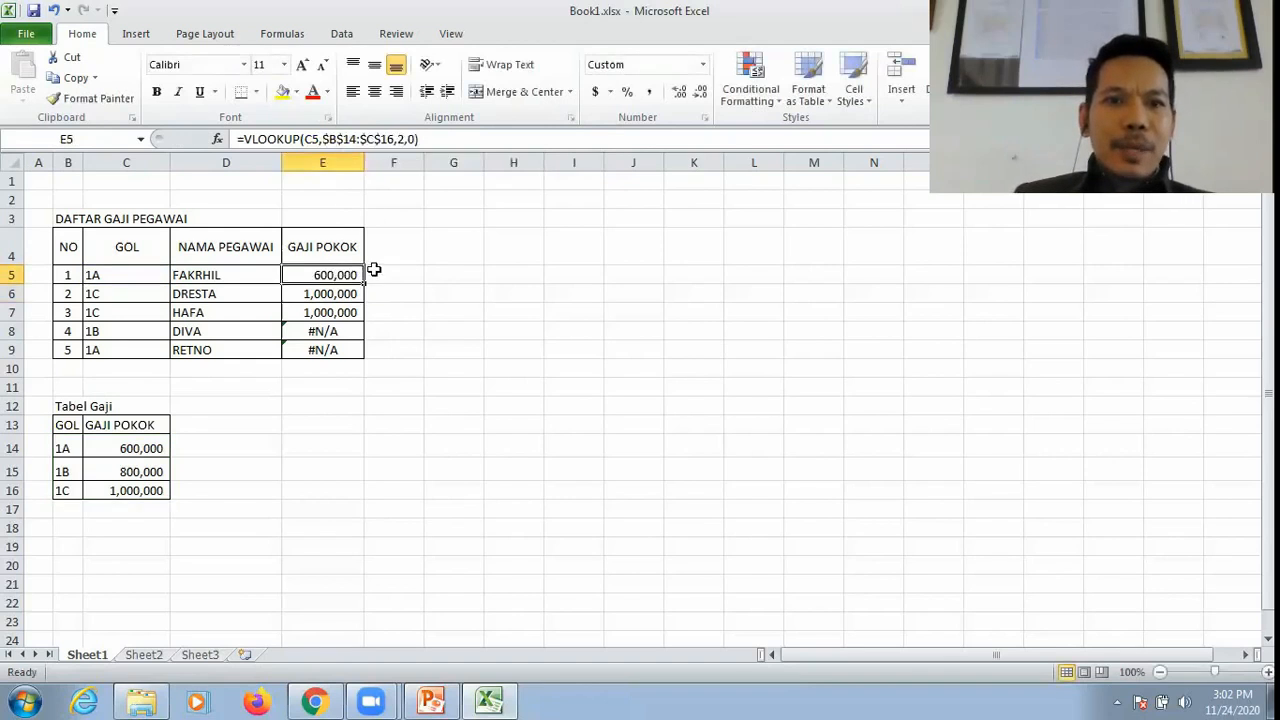
drag(366, 284, 366, 352)
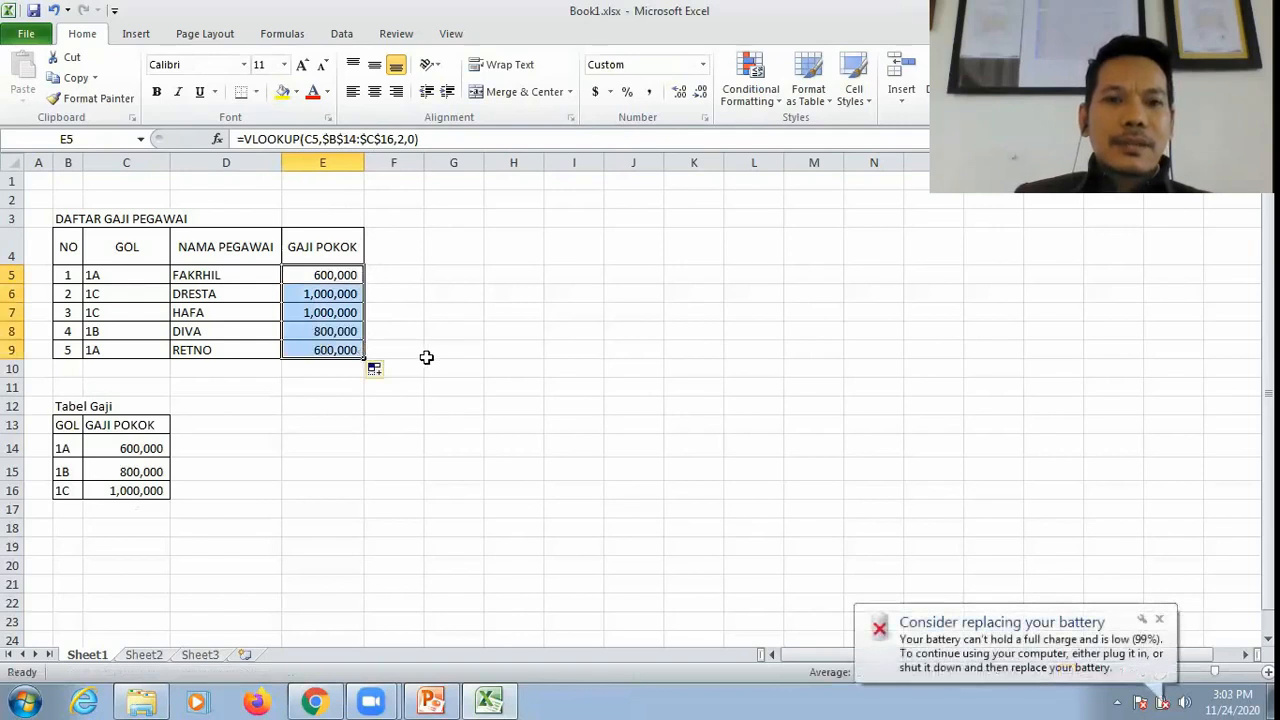
Step: Compare the GAJI POKOK results and GOL codes in rows 8 and 9 with the 1B entry in Tabel Gaji
click(406, 313)
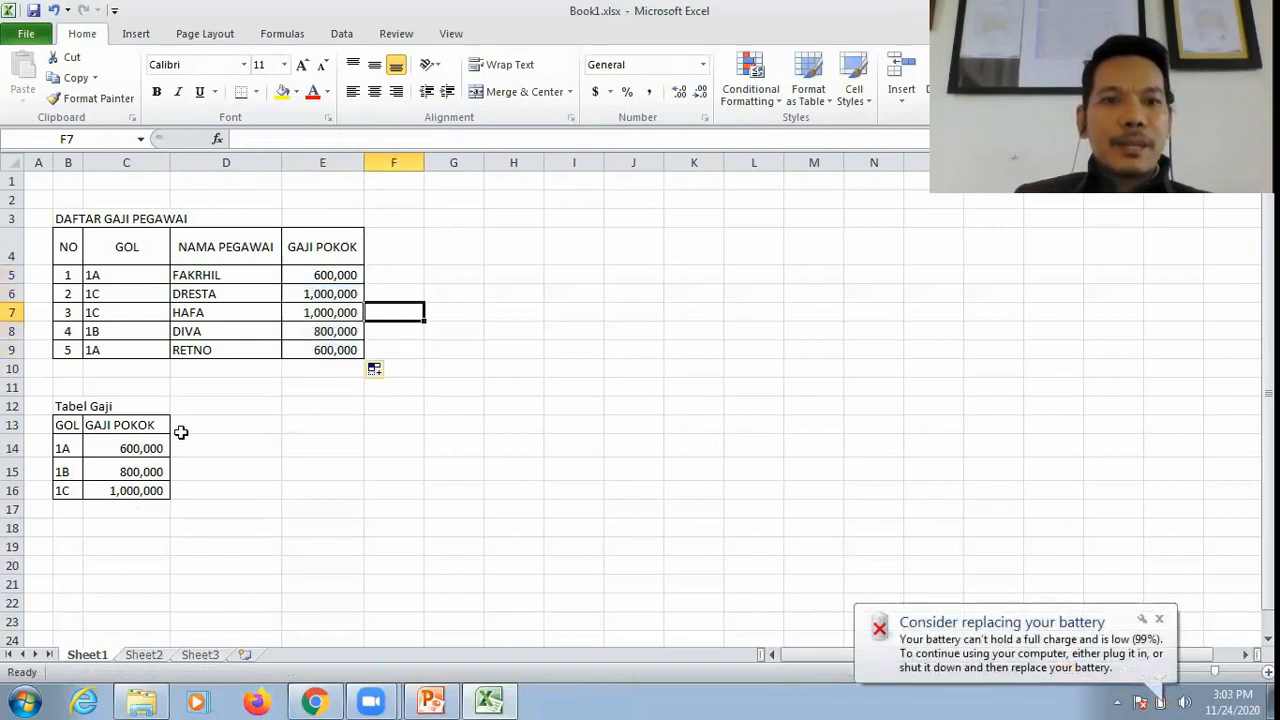
click(105, 349)
click(320, 349)
click(127, 334)
click(308, 331)
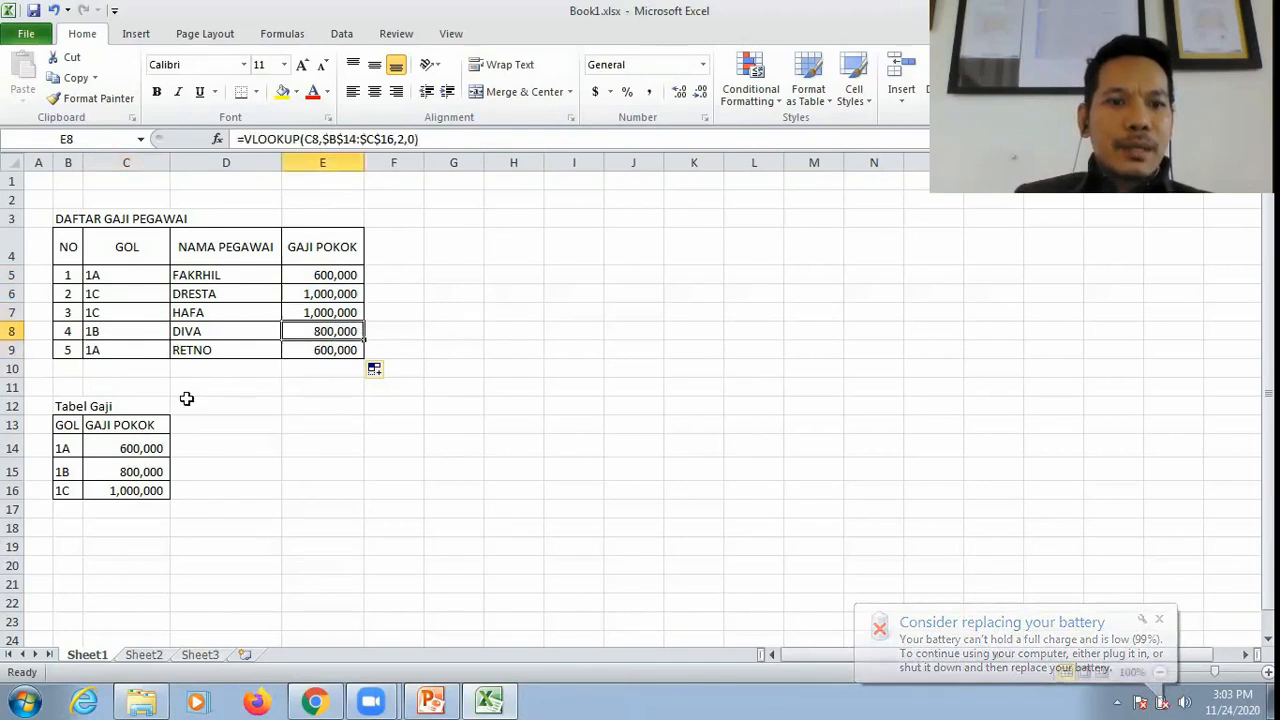
click(63, 475)
click(136, 468)
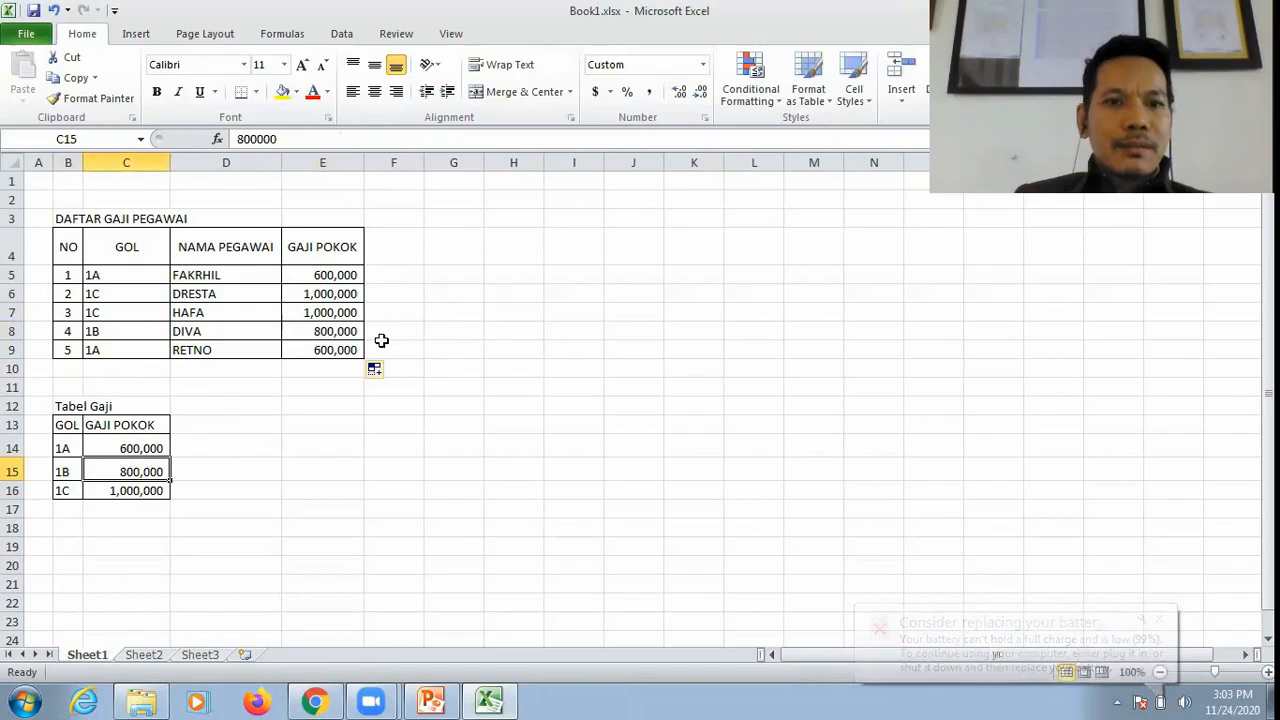
Step: Examine the lookup value and absolute table range in the E5 and E9 formulas, along with the GOL codes in C5:C9
click(336, 276)
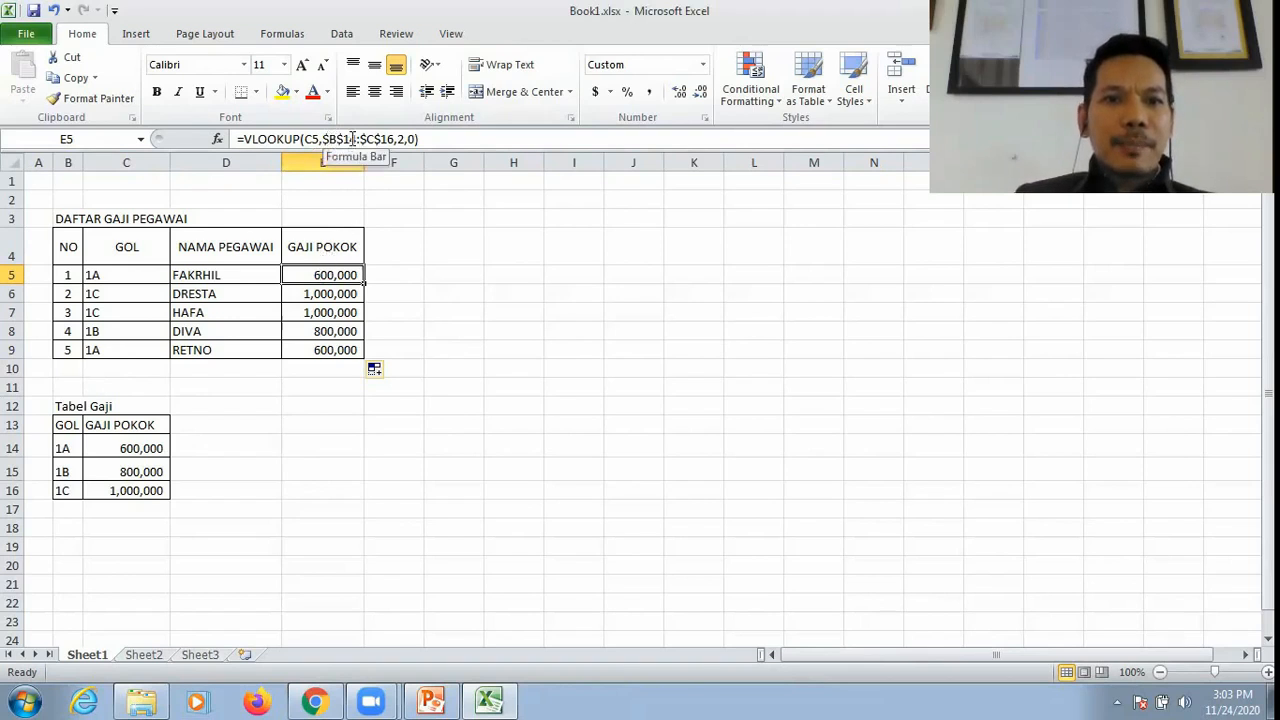
click(333, 348)
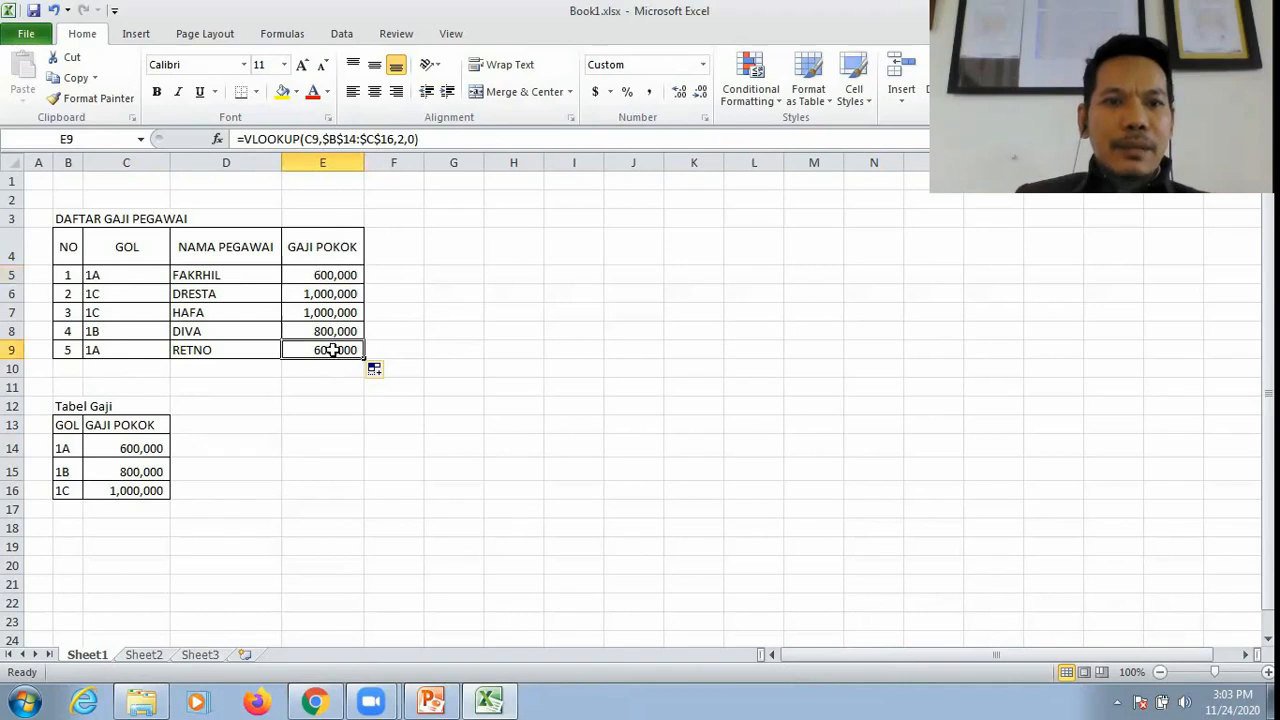
double_click(314, 140)
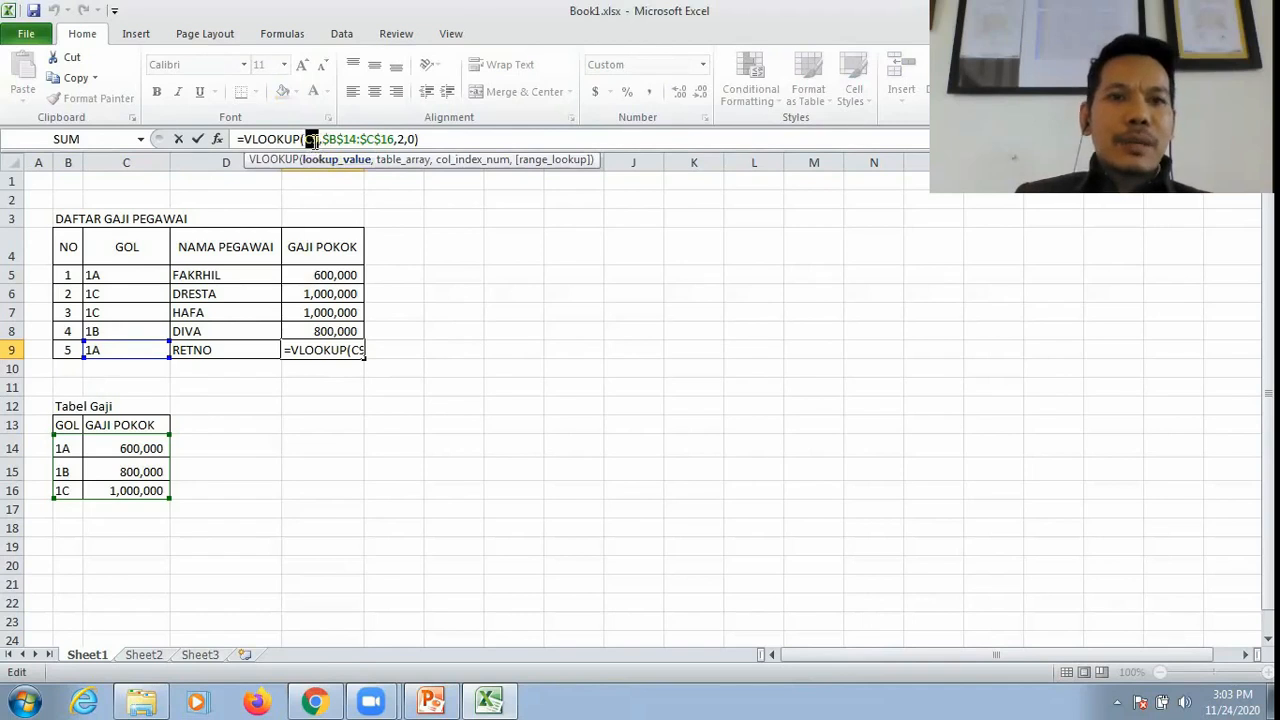
key(Return)
click(117, 274)
click(122, 293)
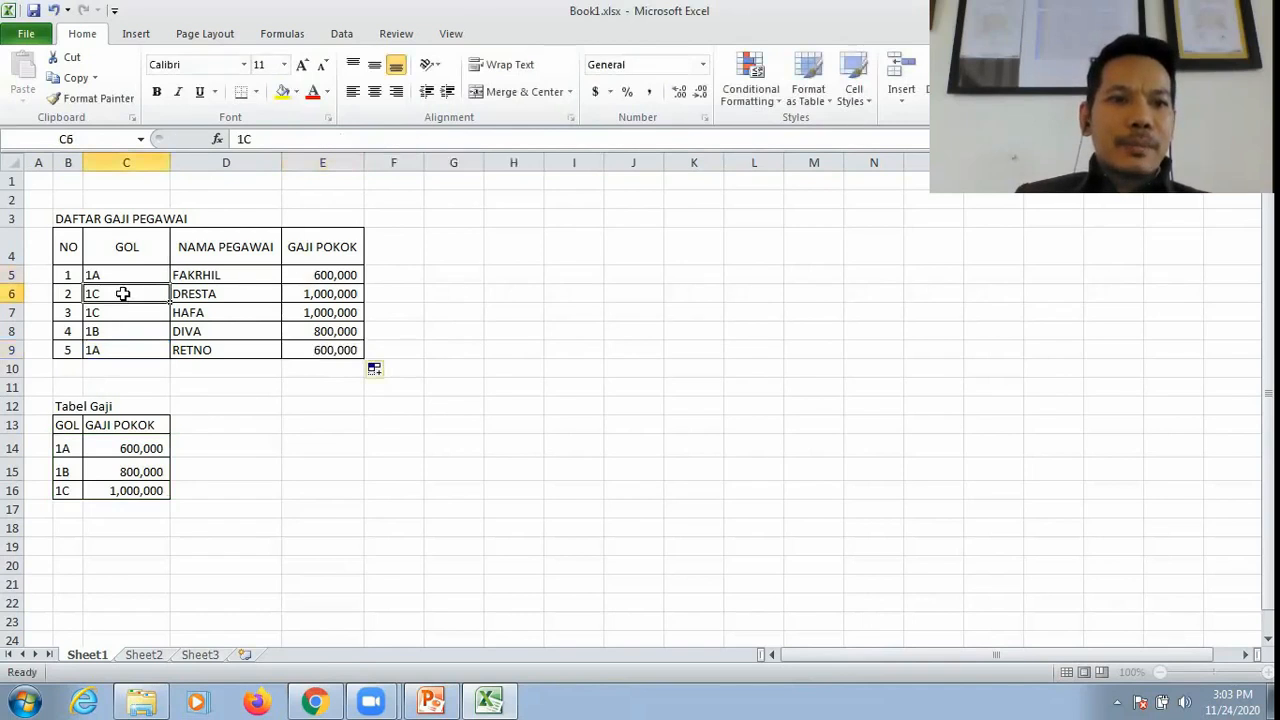
click(125, 312)
click(123, 331)
click(123, 350)
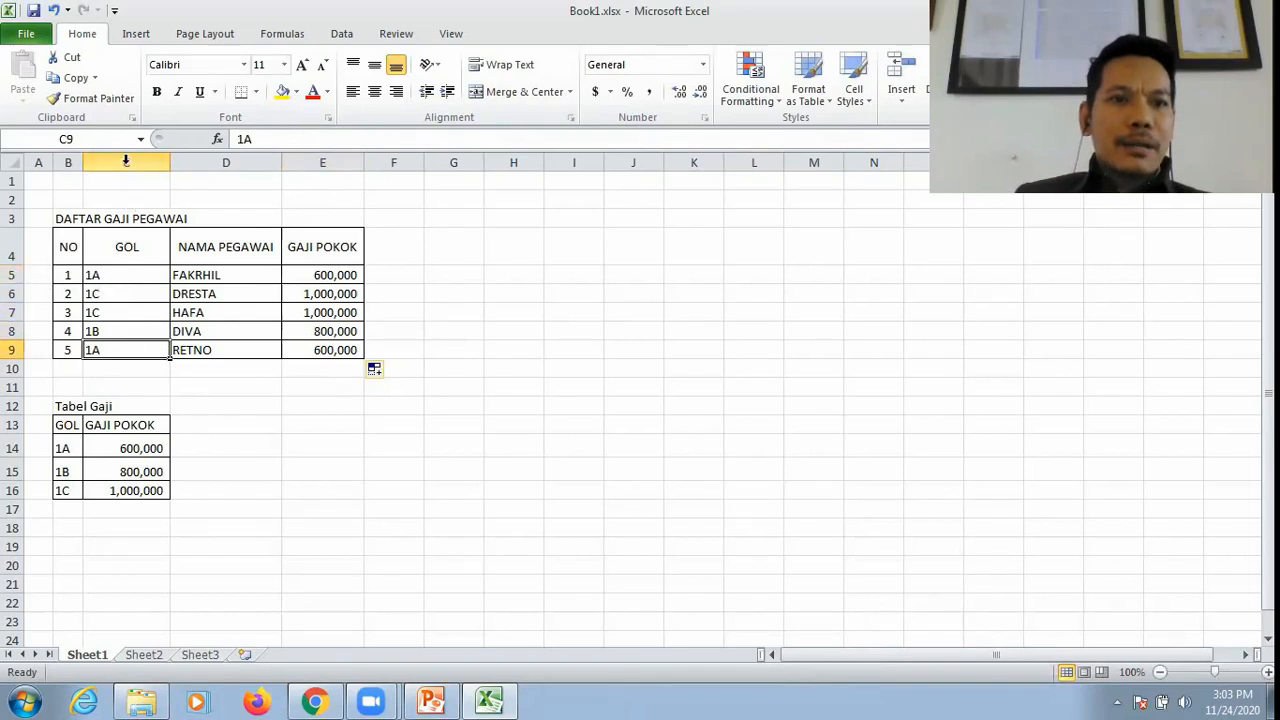
click(118, 293)
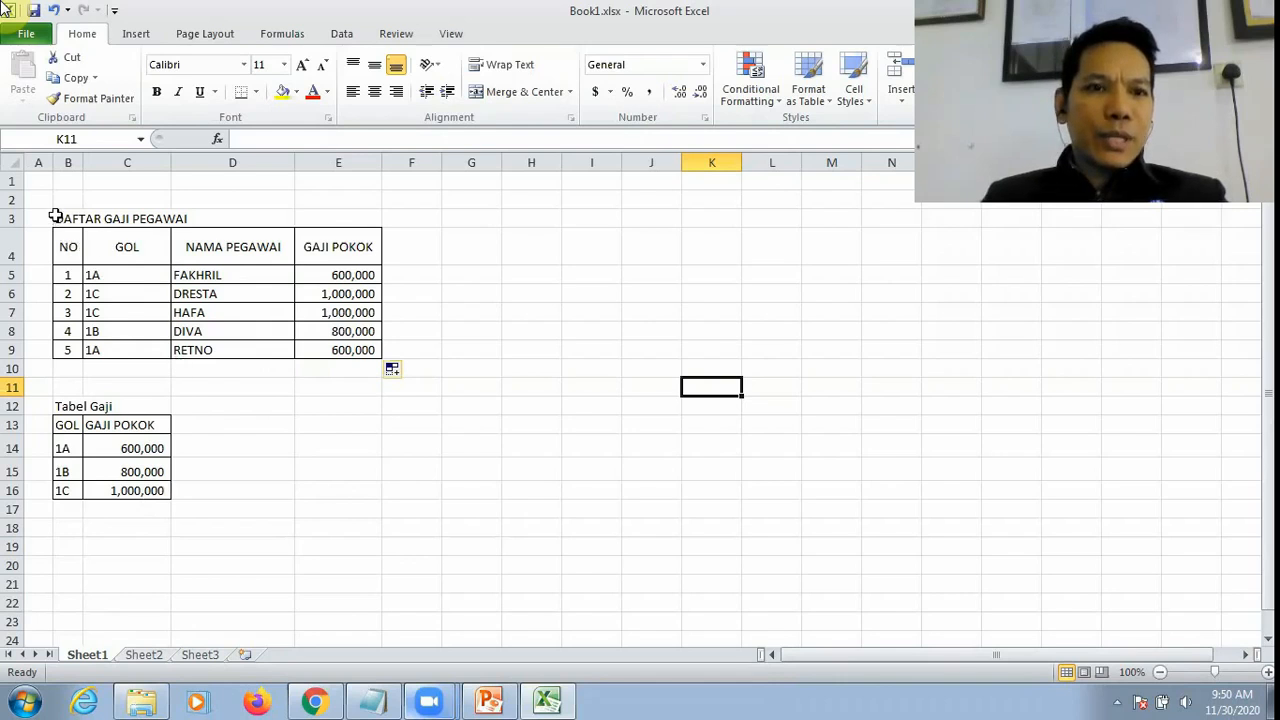
Step: Move the DAFTAR GAJI PEGAWAI table, B3:E9 on Sheet1, to Sheet2 starting at cell B3
drag(55, 218, 342, 350)
key(ctrl+c)
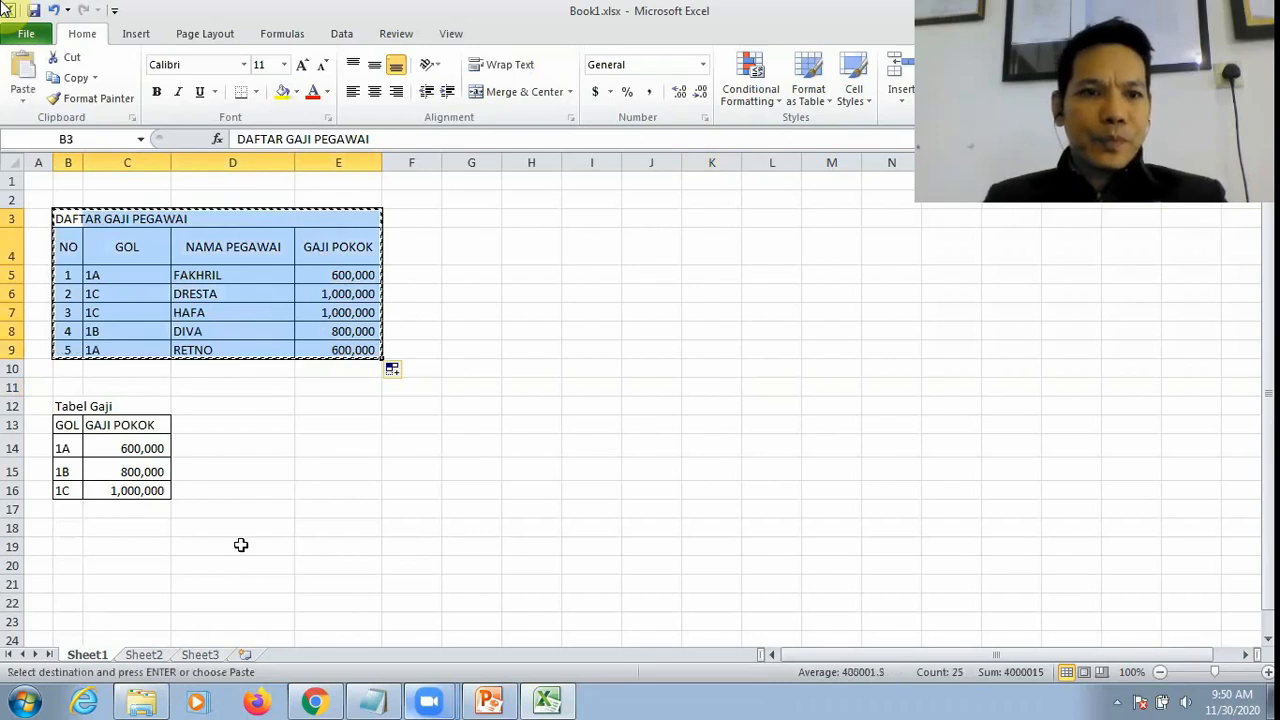
click(143, 654)
click(77, 216)
key(ctrl+v)
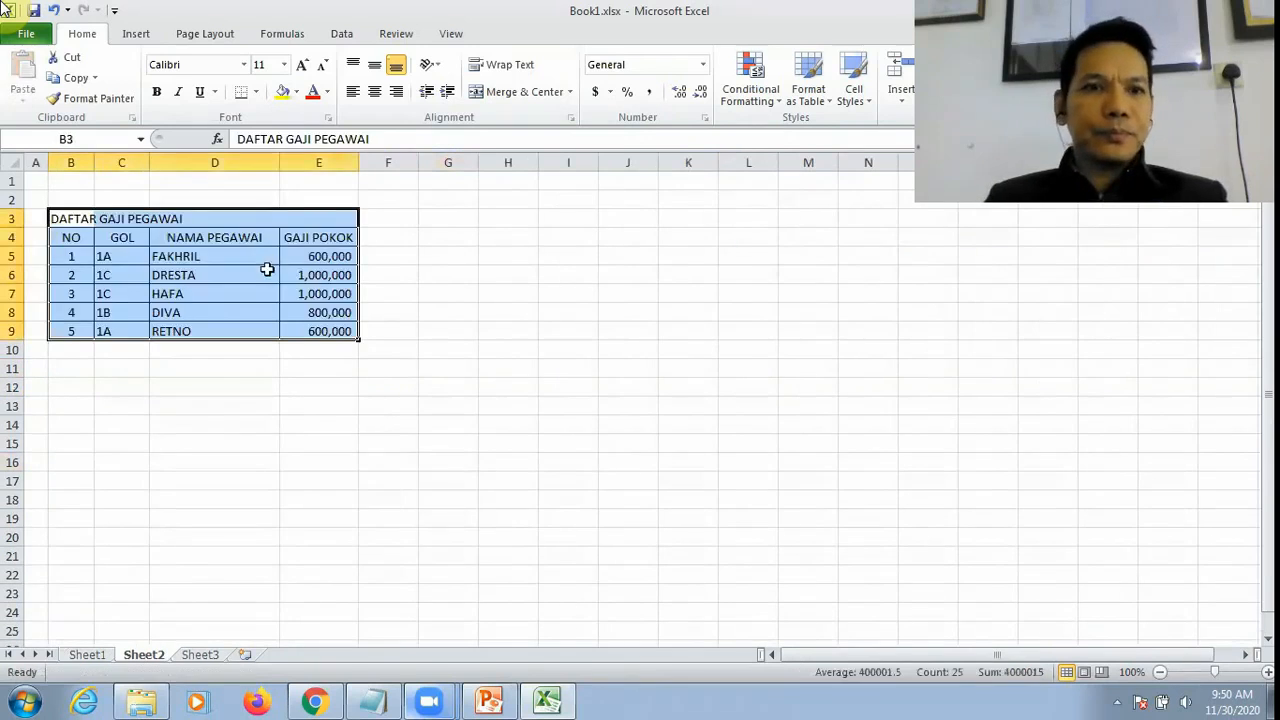
click(320, 368)
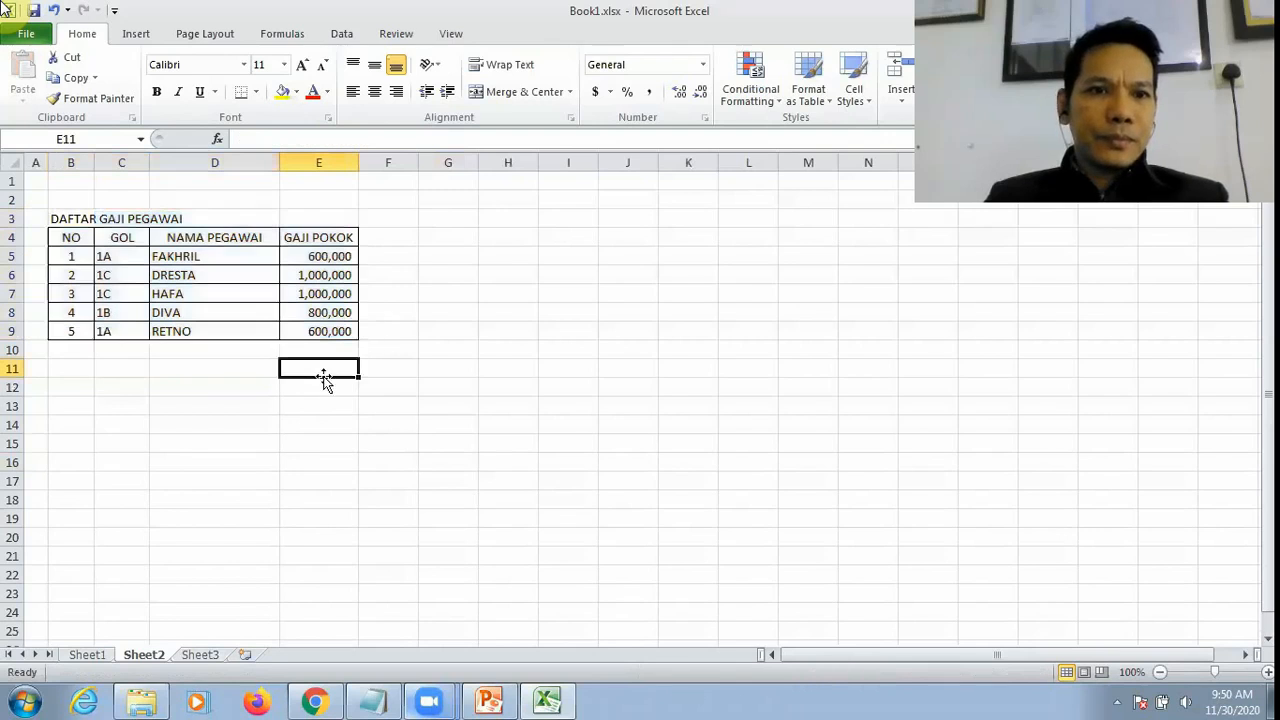
Step: Move the Tabel Gaji block on Sheet1 from B12:C16 up so that it starts at cell B3
click(88, 654)
click(236, 452)
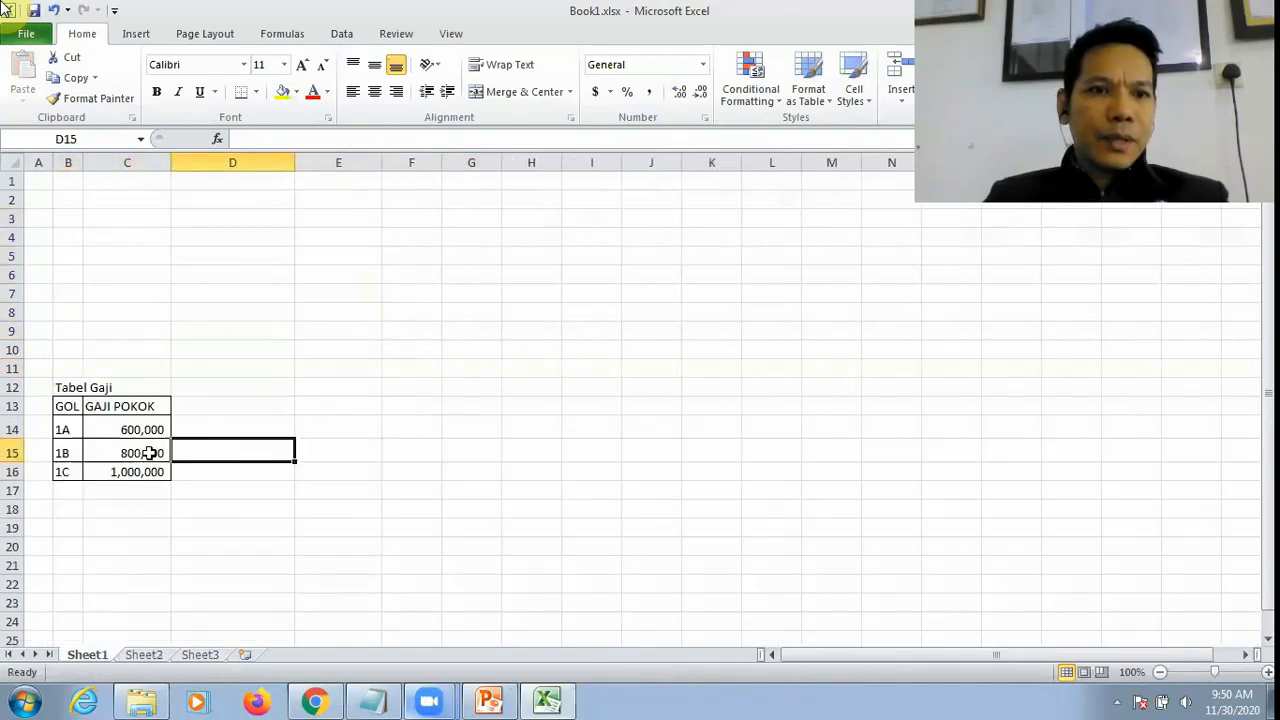
drag(63, 387, 132, 465)
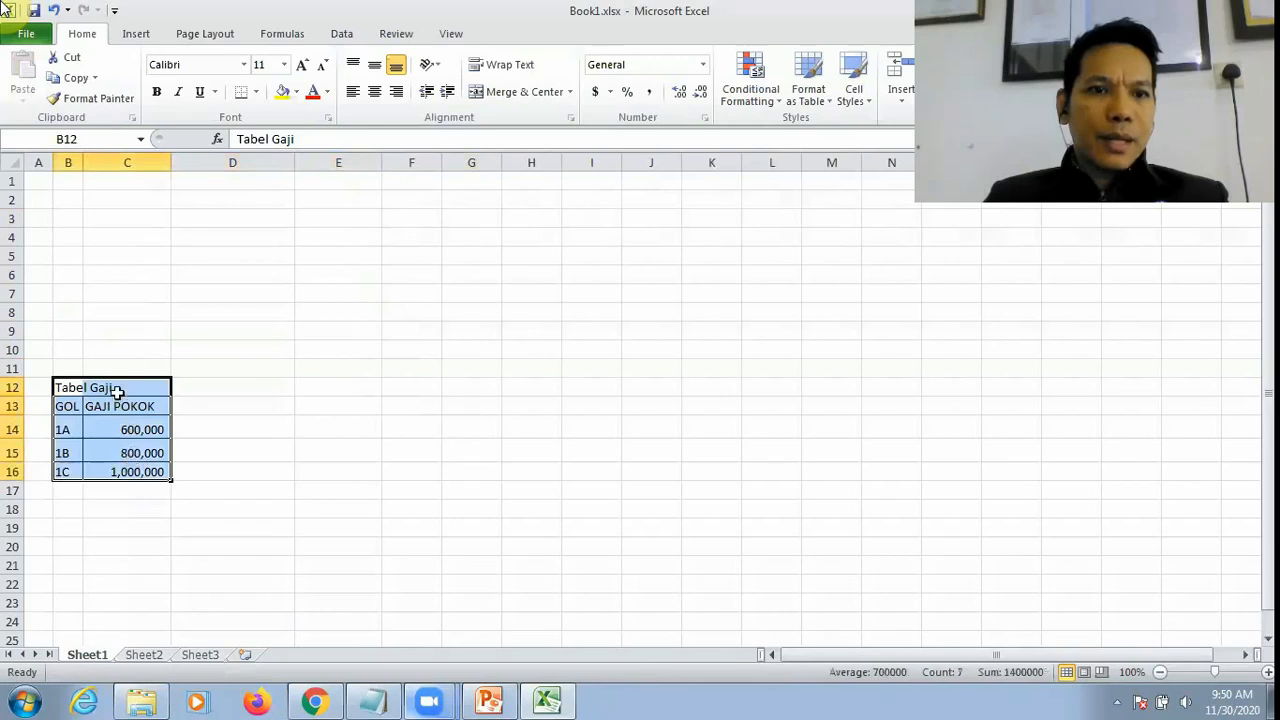
drag(120, 378, 115, 218)
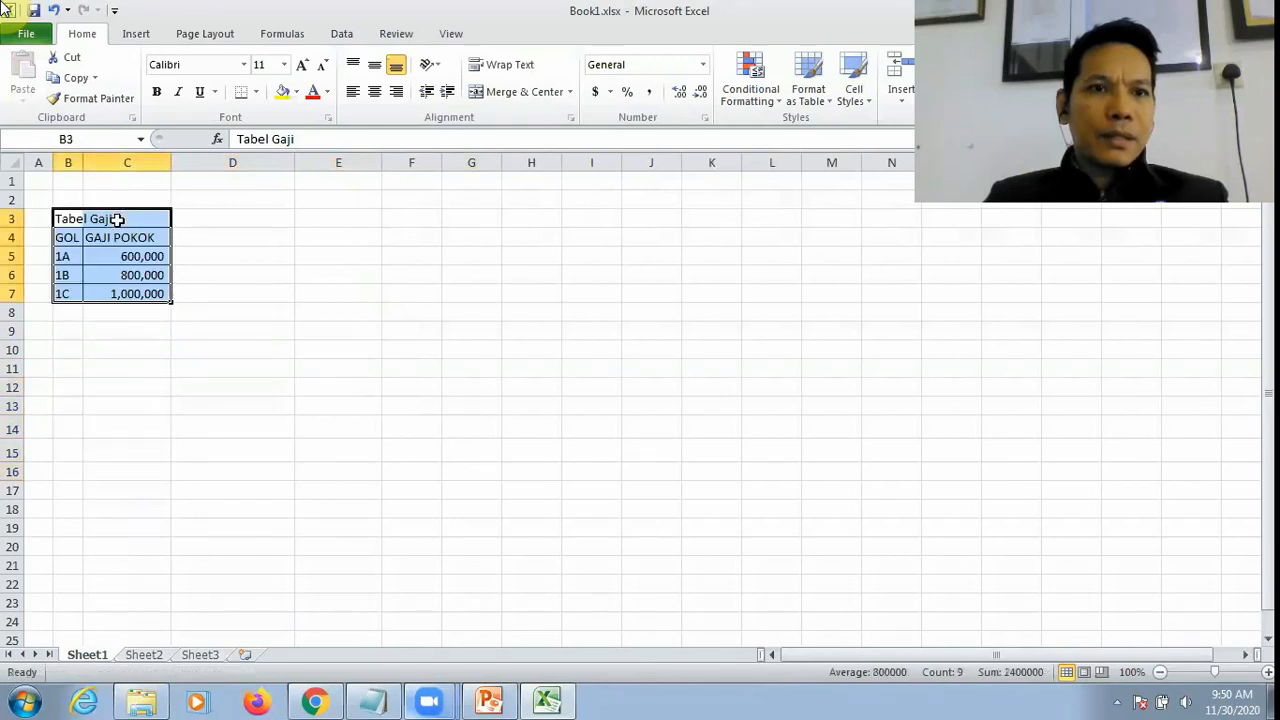
click(266, 308)
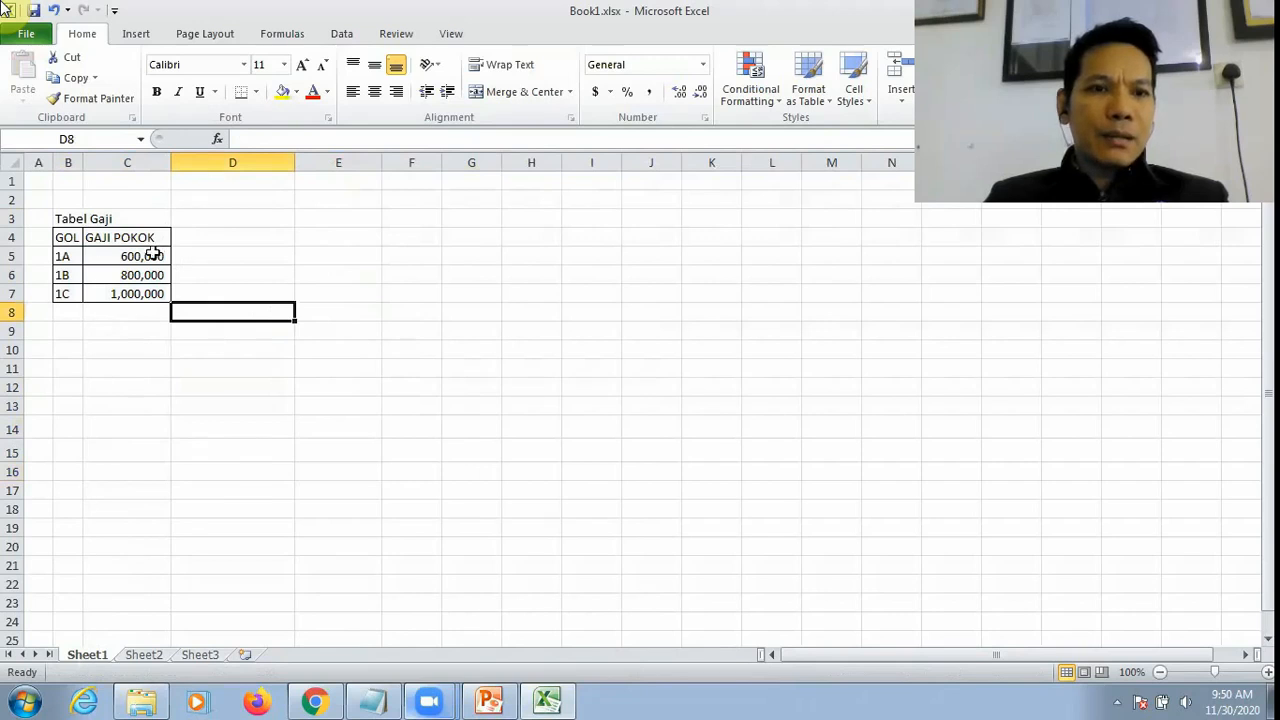
Step: Clear the GAJI POKOK formulas in E5:E9 on Sheet2
click(143, 656)
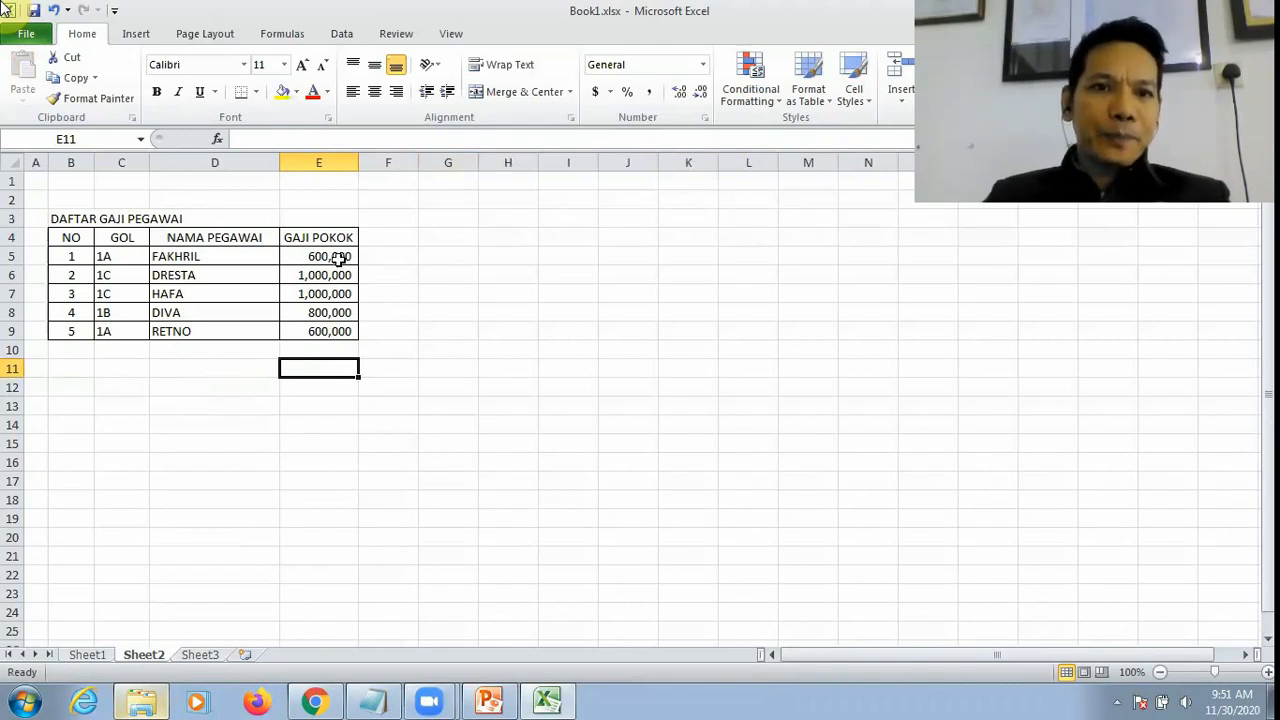
drag(338, 253, 338, 325)
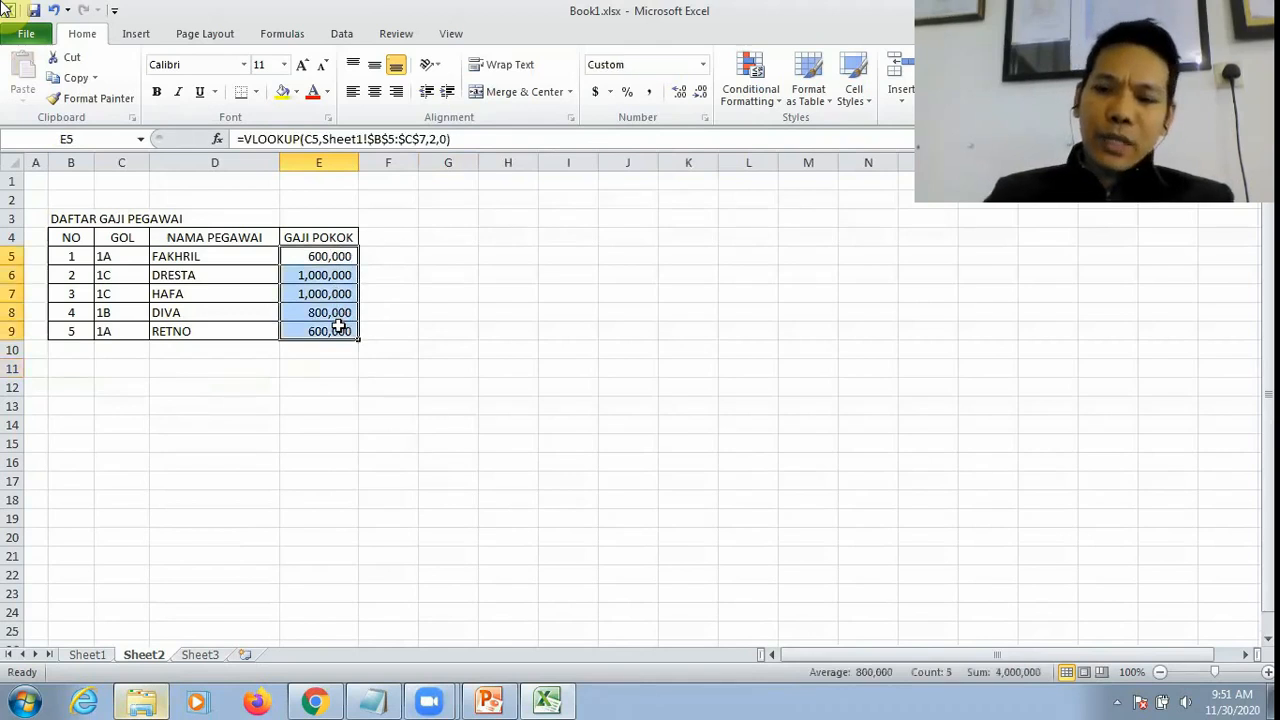
key(Delete)
click(480, 294)
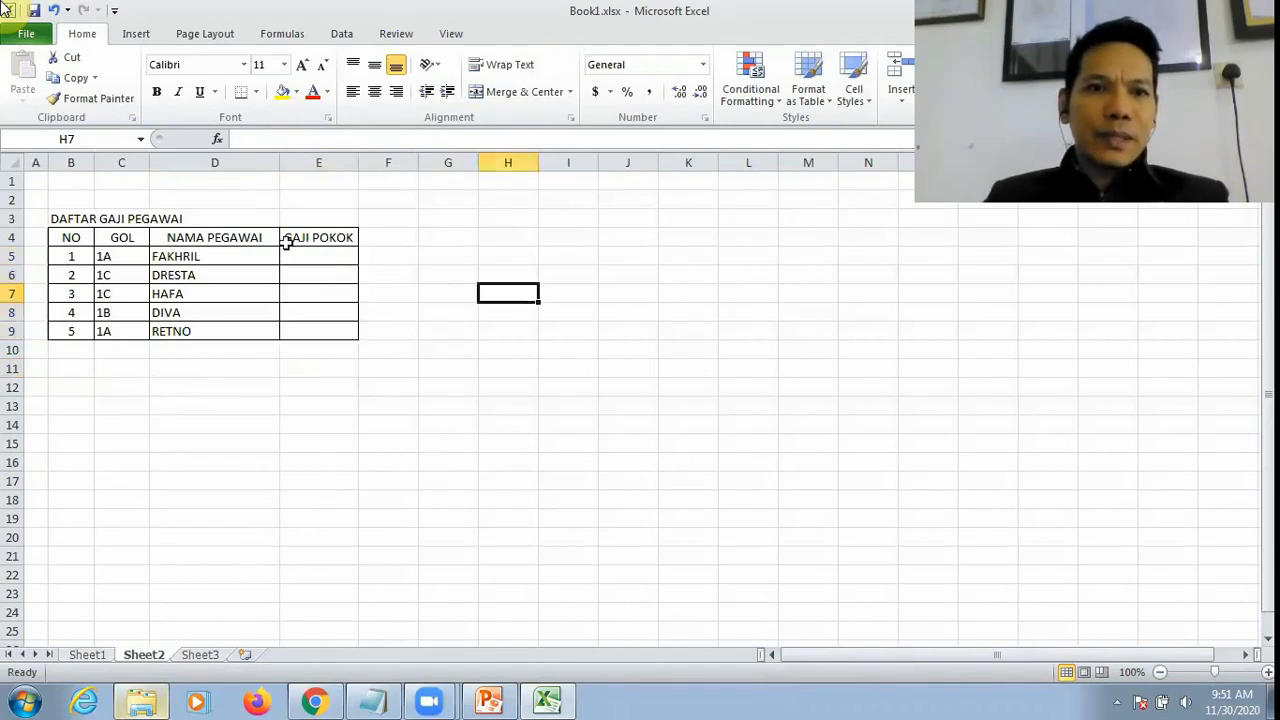
Step: Begin a VLOOKUP formula in Sheet2's E5 with C5 as the lookup value and Sheet1!B5:C7 as the table range
click(329, 256)
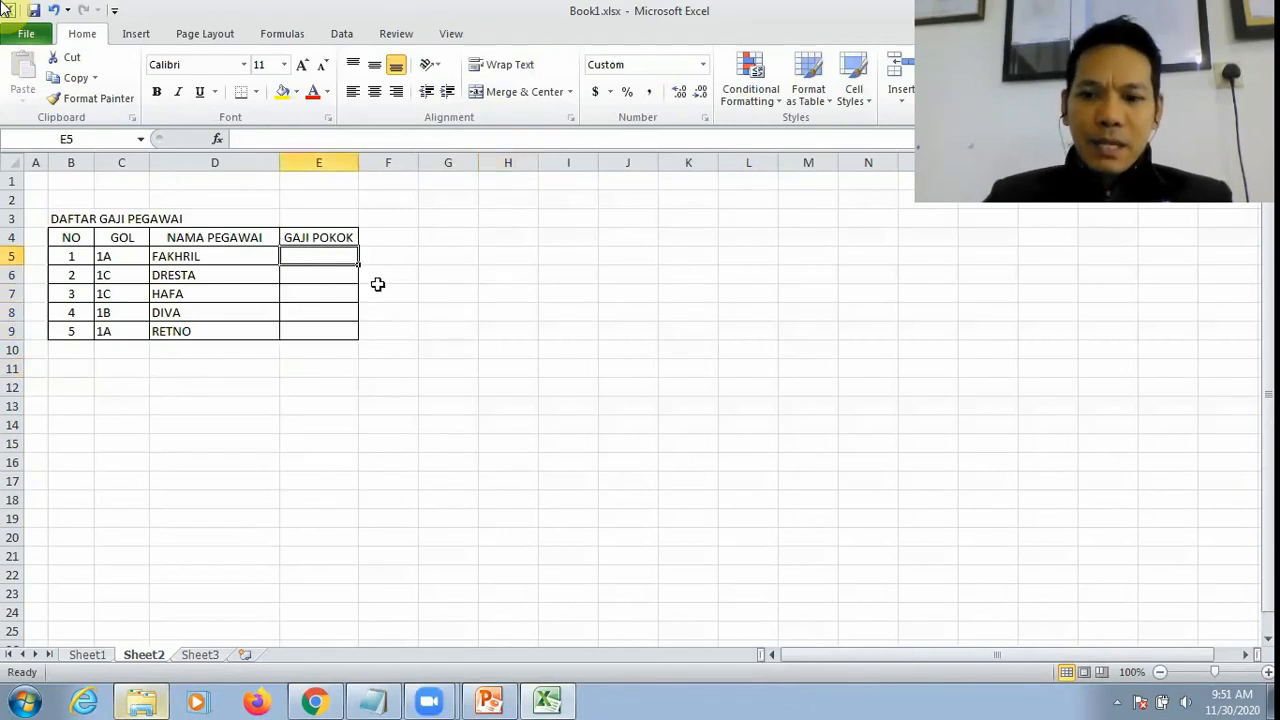
text(=vl)
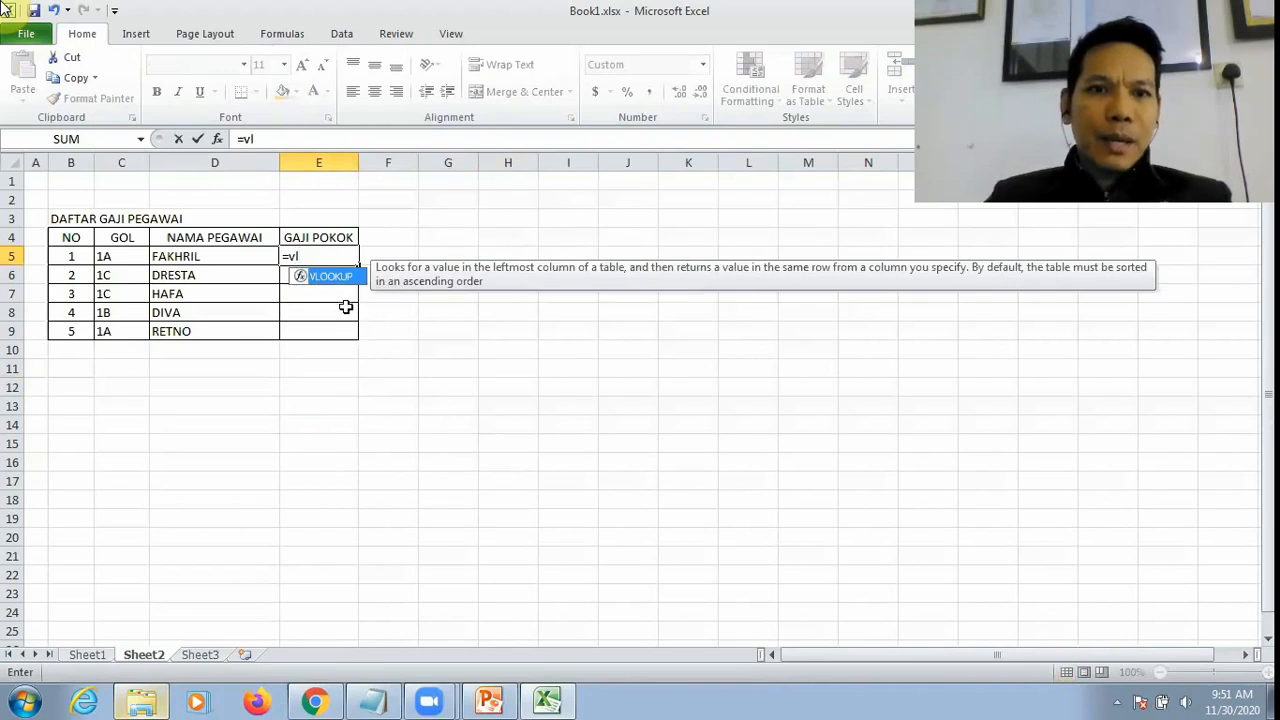
key(Tab)
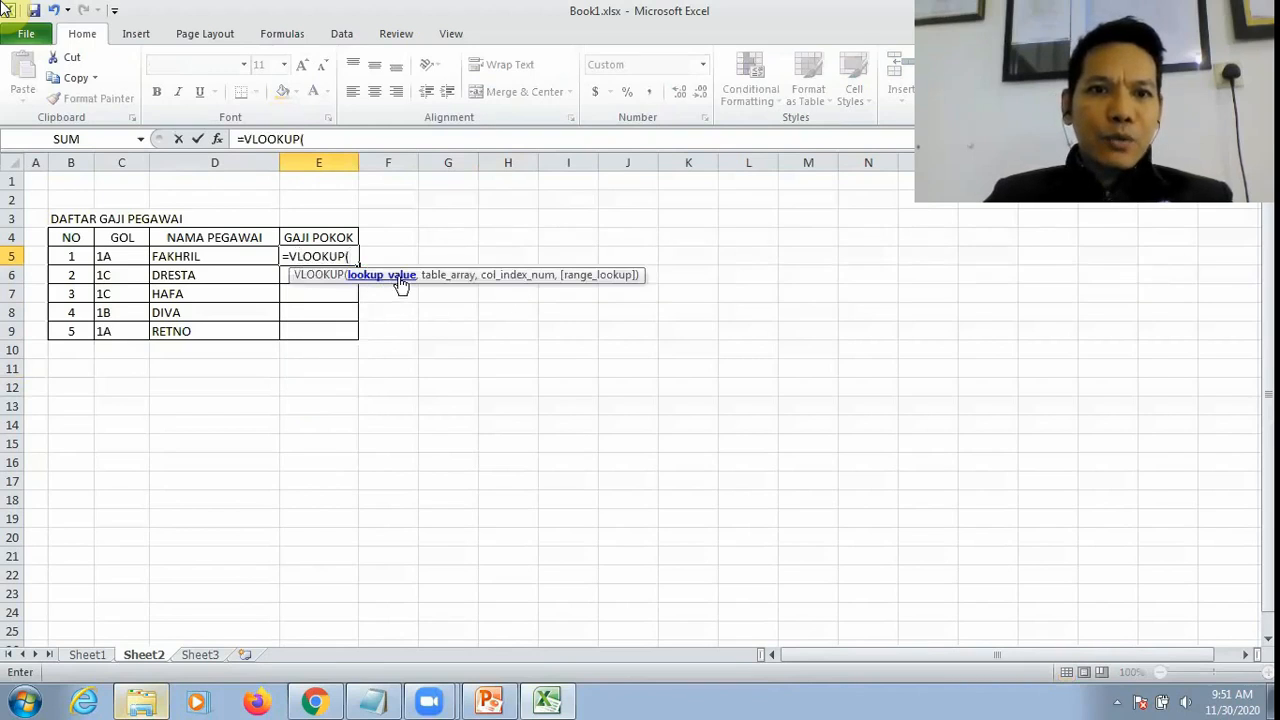
click(122, 257)
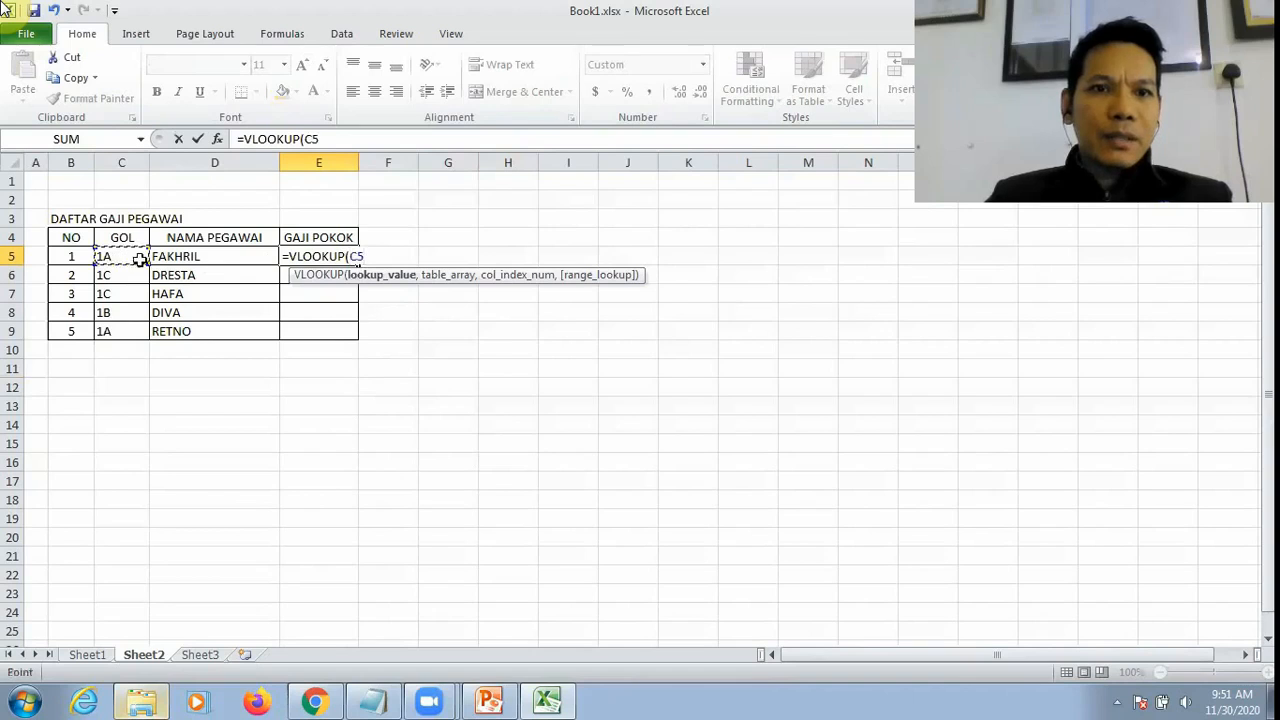
text(,)
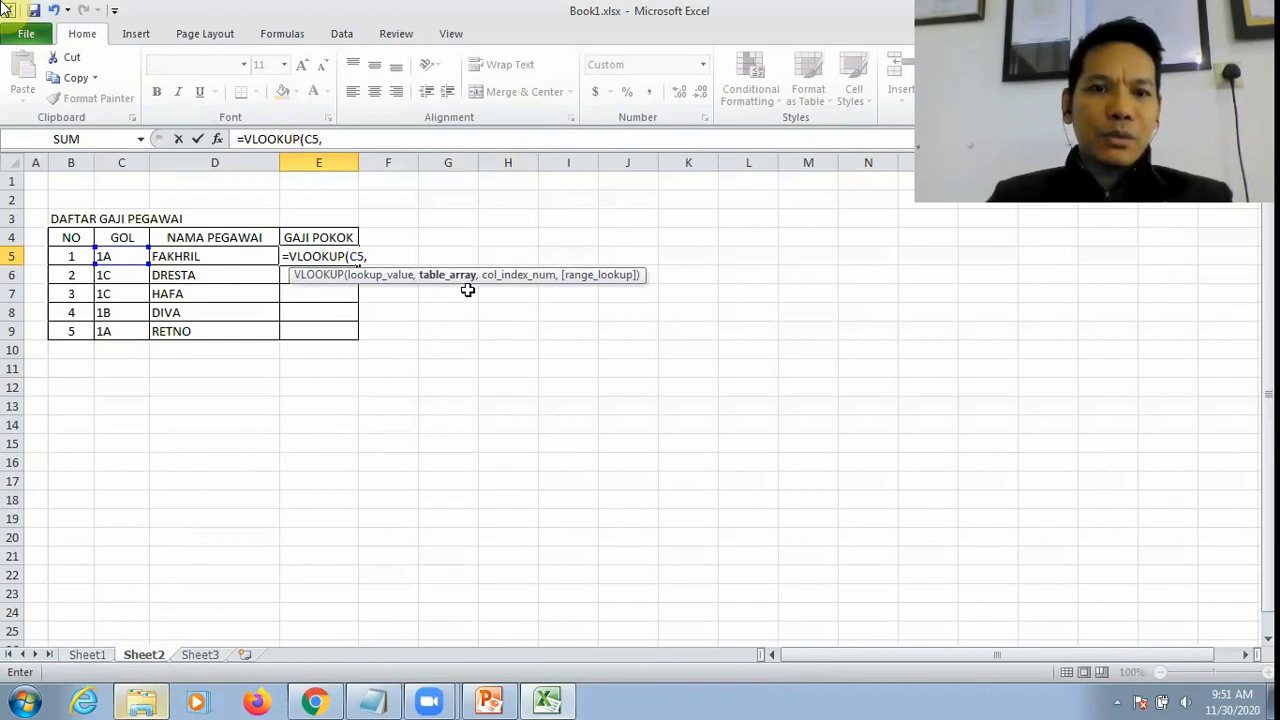
click(86, 656)
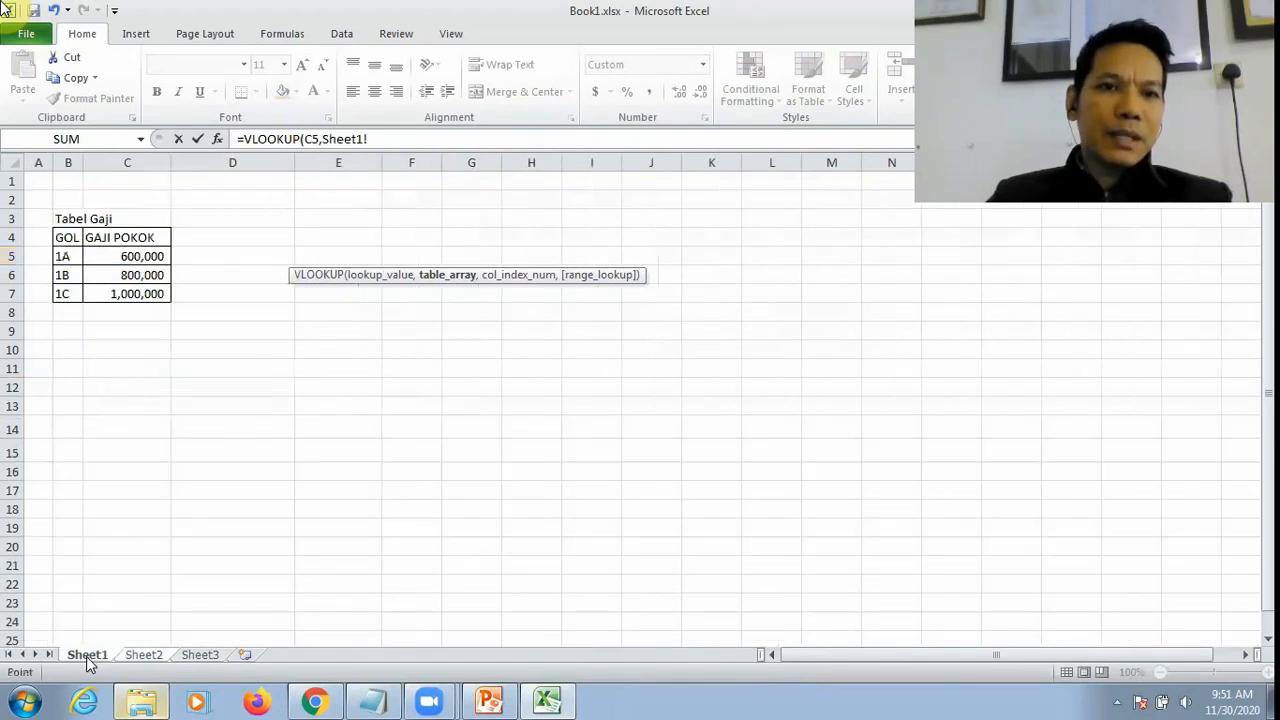
click(63, 256)
drag(63, 256, 137, 291)
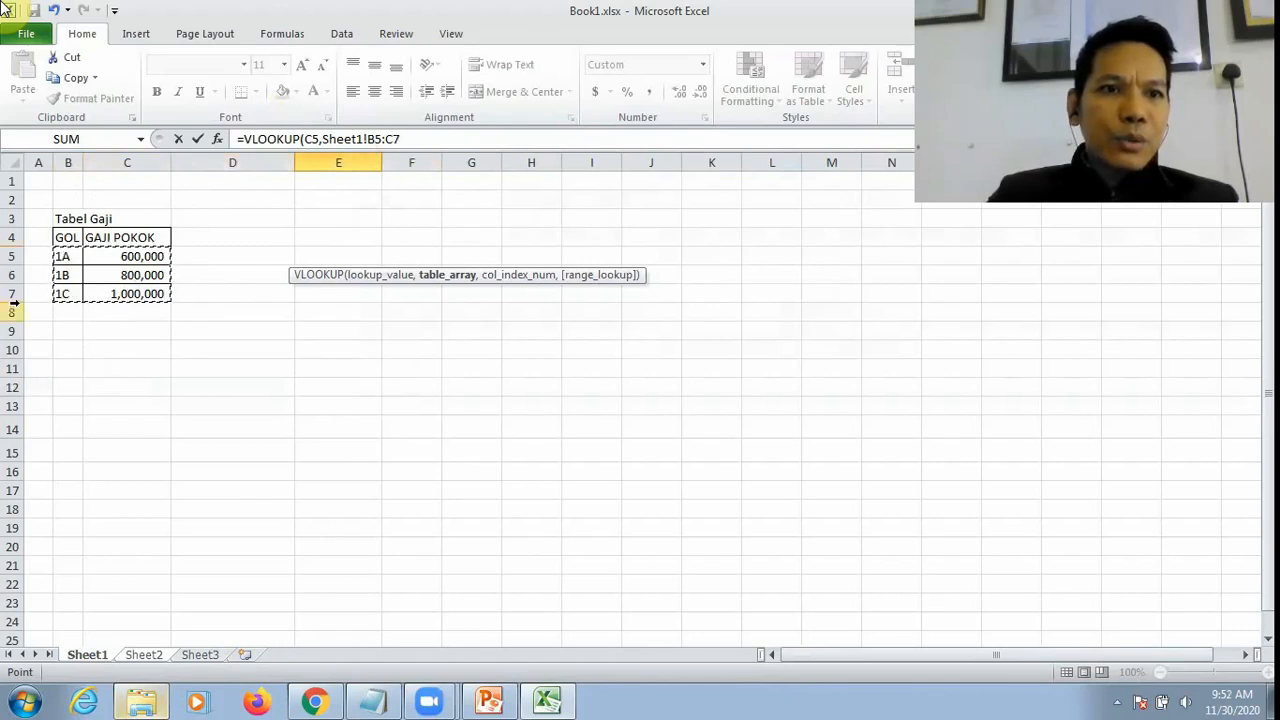
Step: Complete E5's VLOOKUP with column index 2 and range lookup 0, entering =VLOOKUP(C5,Sheet1!B5:C7,2,0)
click(418, 138)
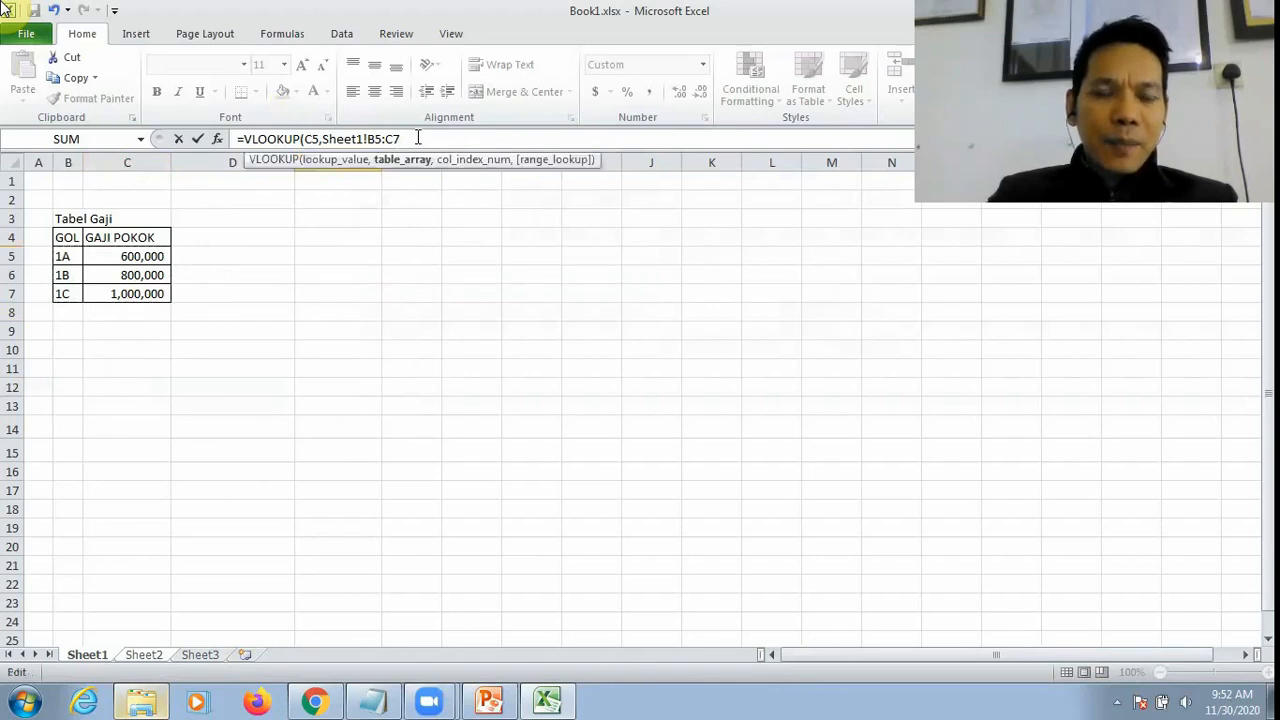
text(,2)
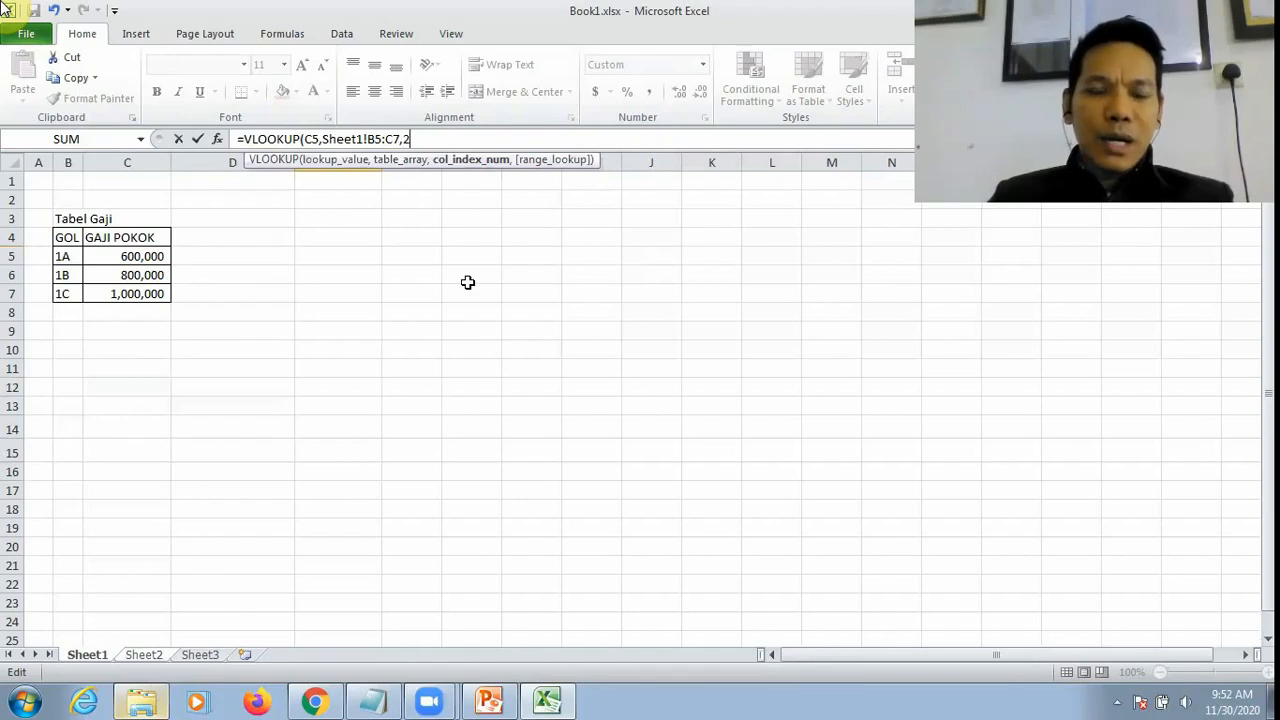
text(,)
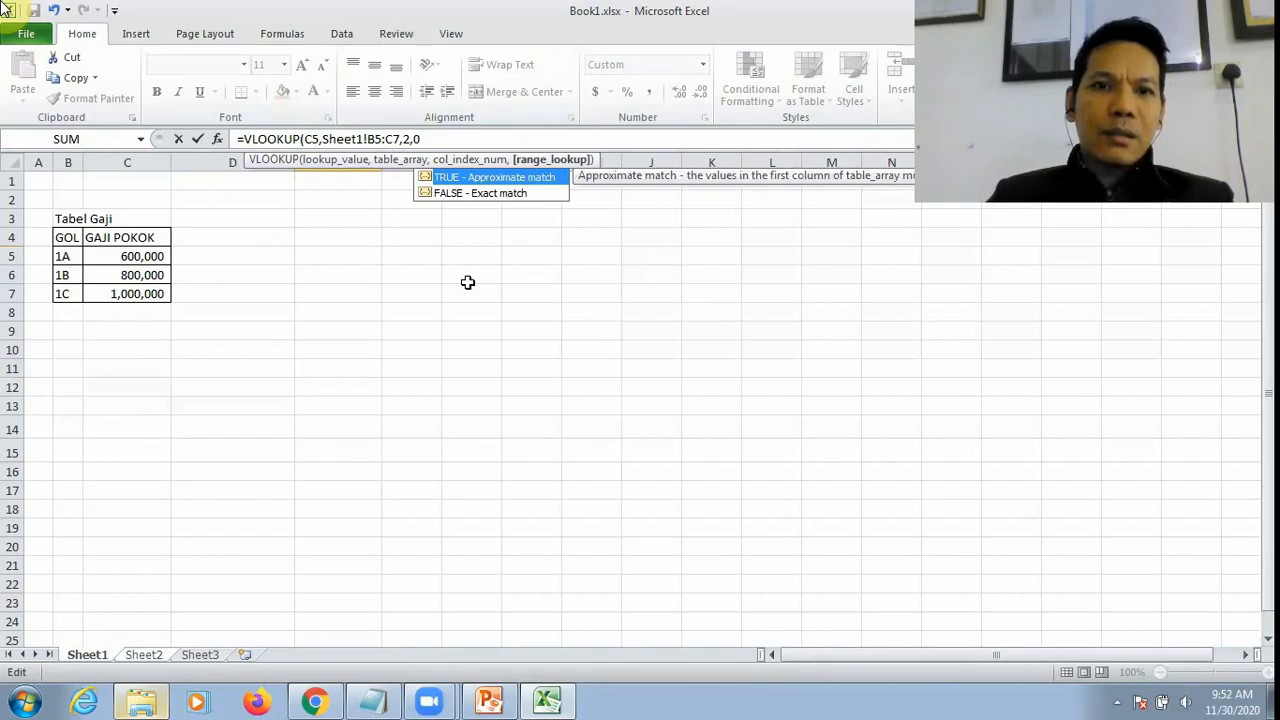
text(0))
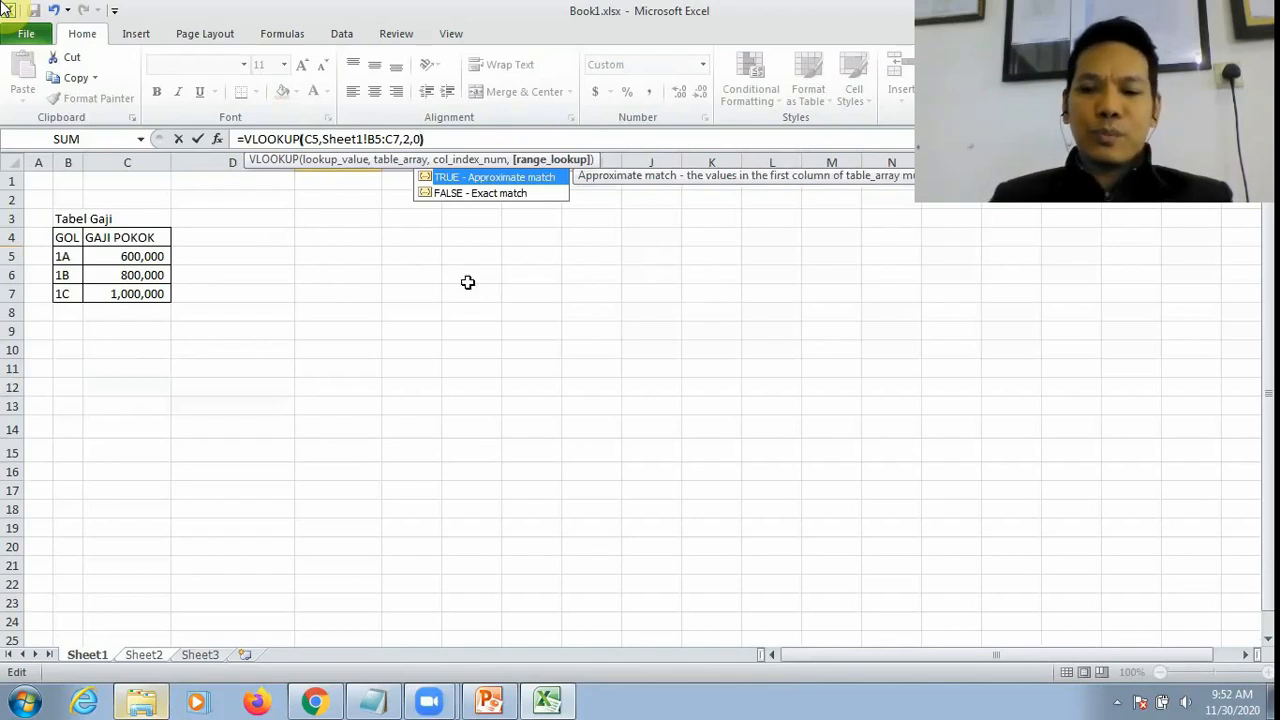
key(Return)
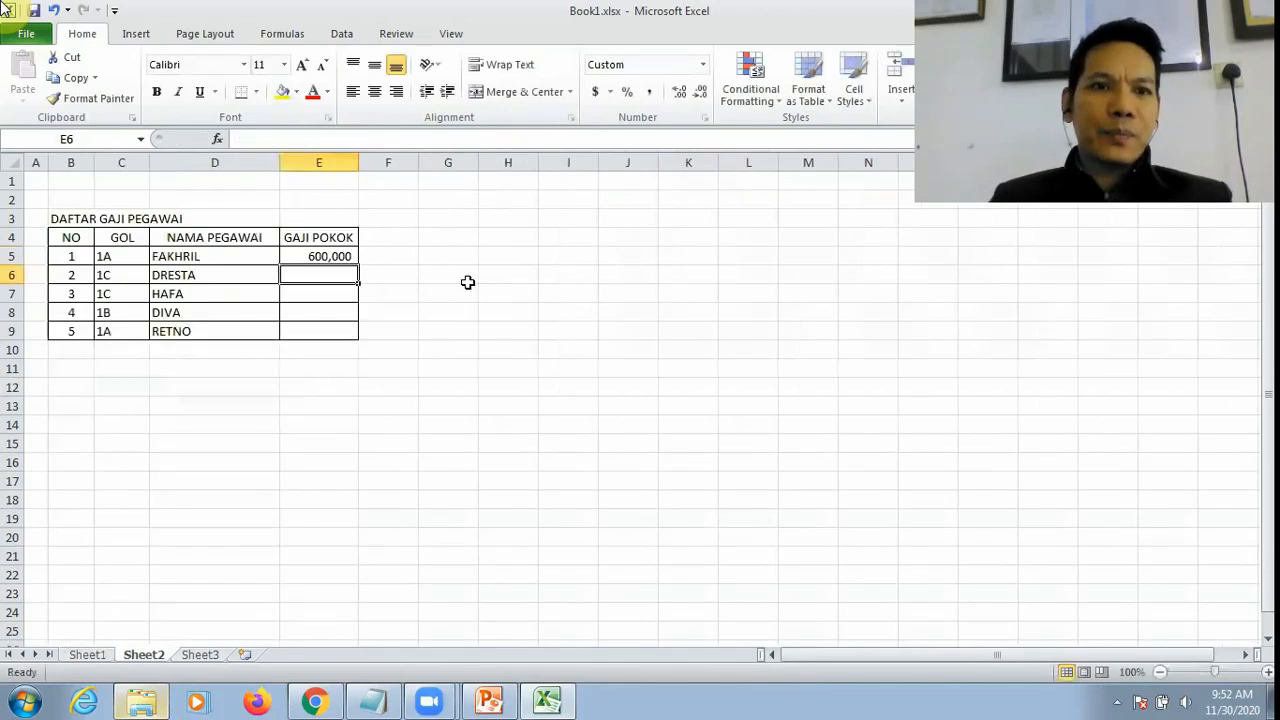
Step: Make the table range in Sheet2's E5 formula absolute so it reads =VLOOKUP(C5,Sheet1!$B$5:$C$7,2,0)
click(327, 252)
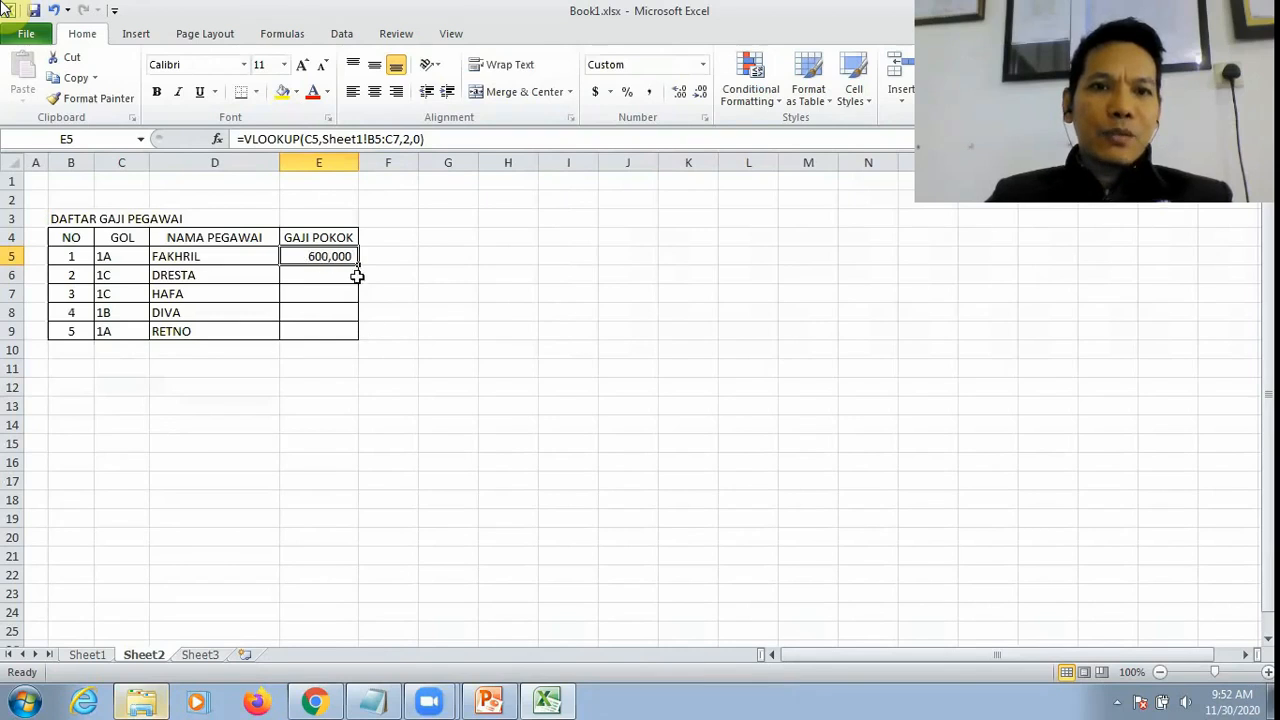
click(375, 138)
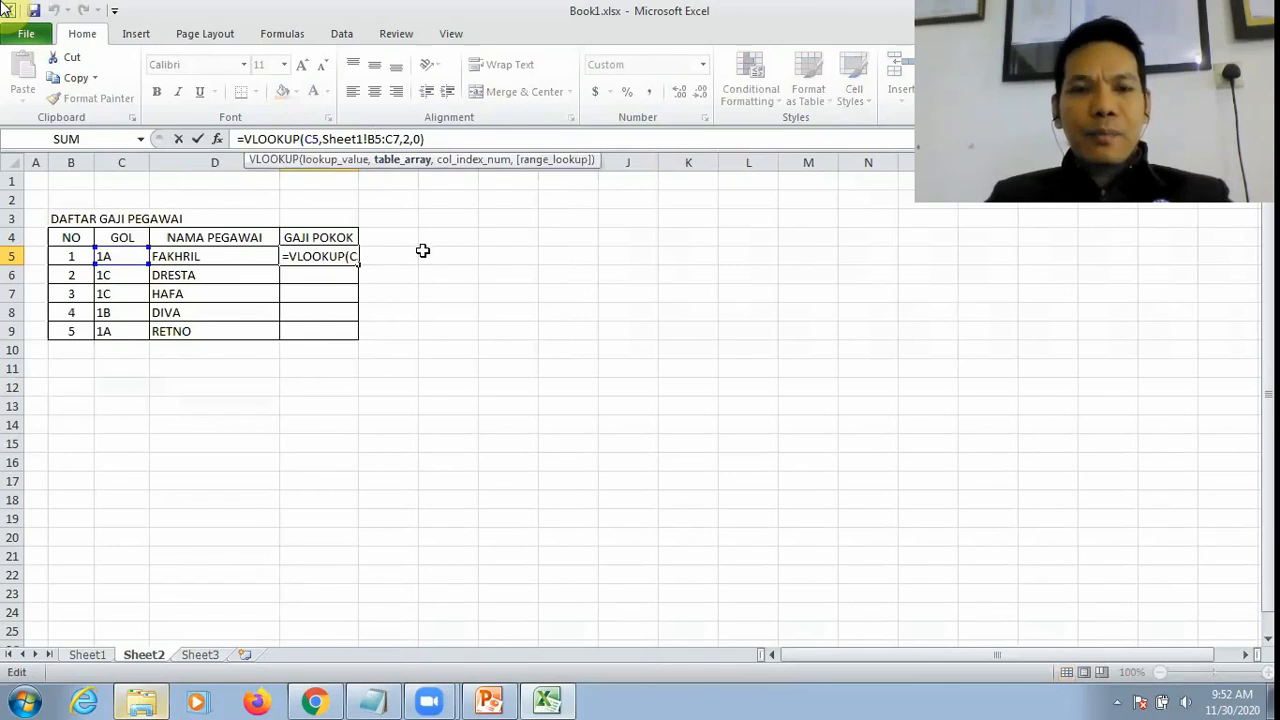
key(F4)
click(413, 139)
key(F4)
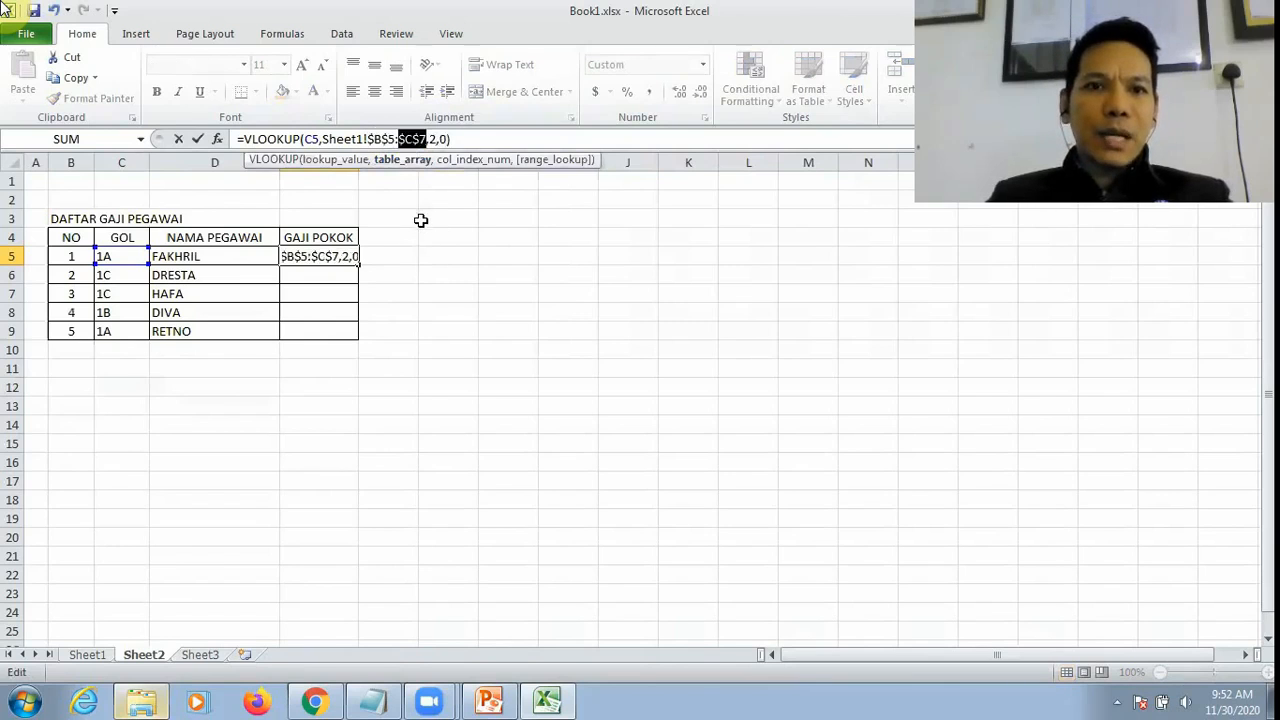
key(Return)
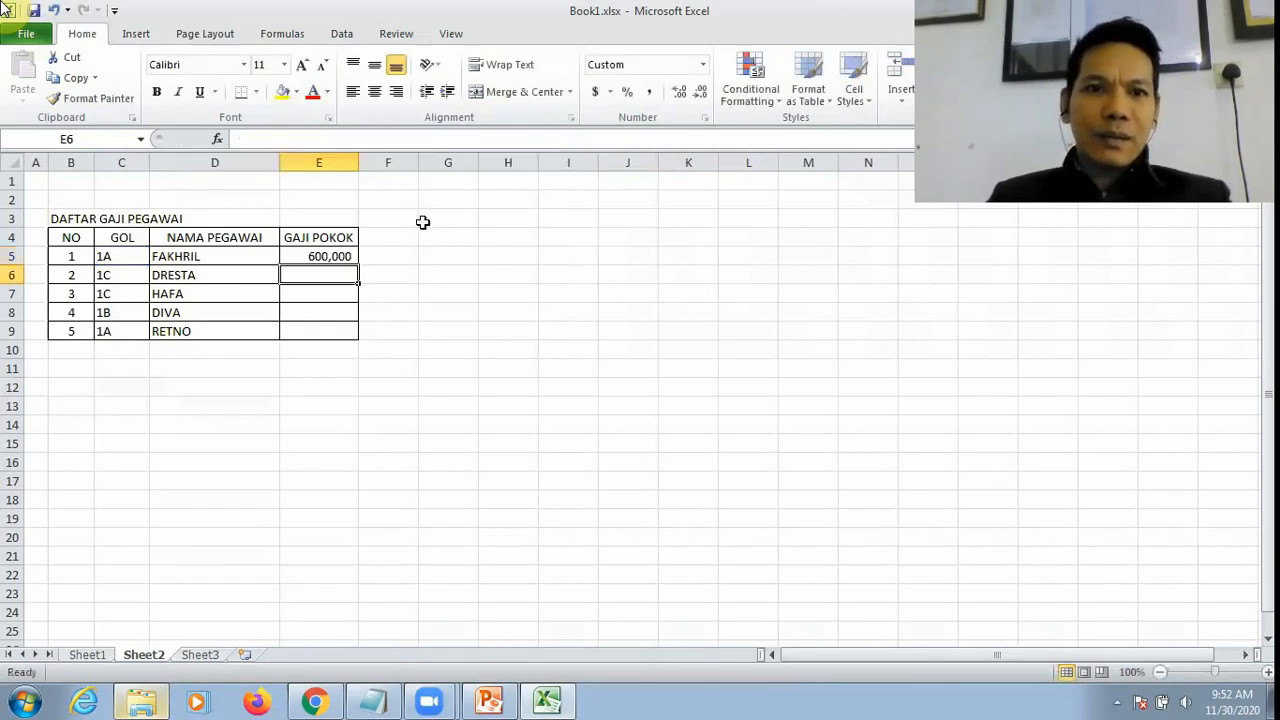
Step: Fill the VLOOKUP formula in Sheet2's E5 down through E9
click(358, 257)
drag(357, 265, 358, 338)
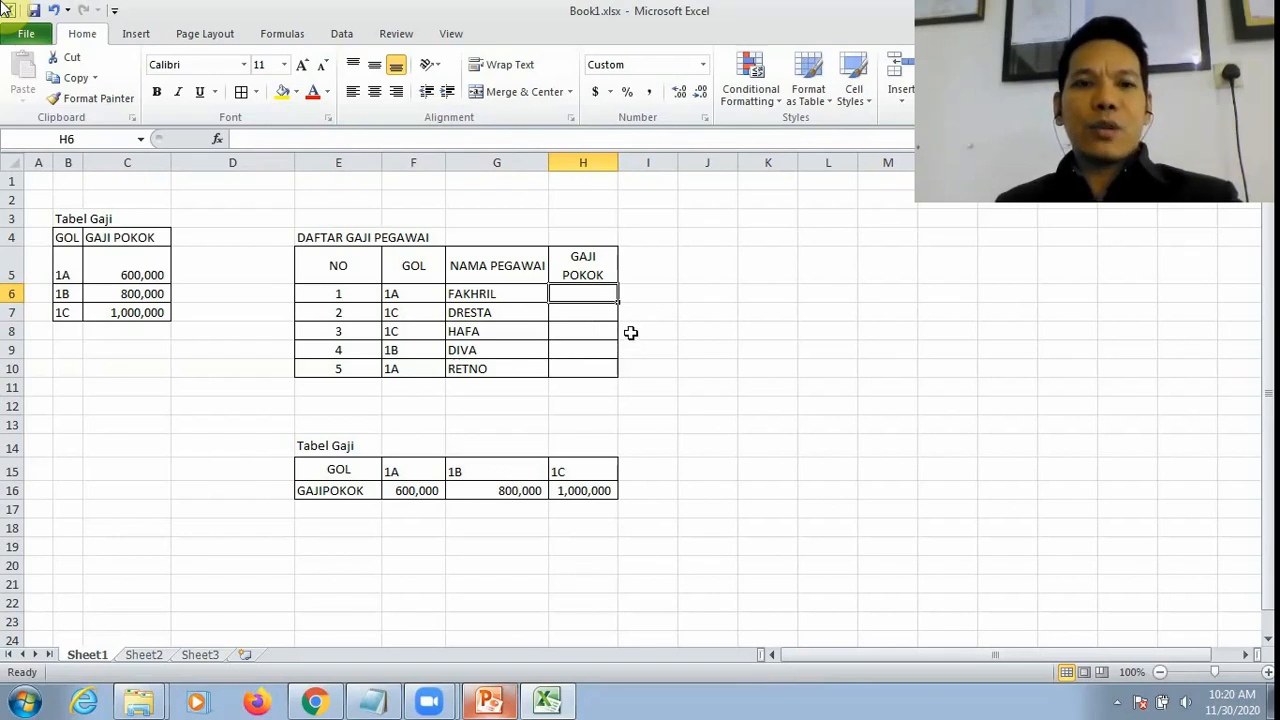
drag(52, 218, 149, 315)
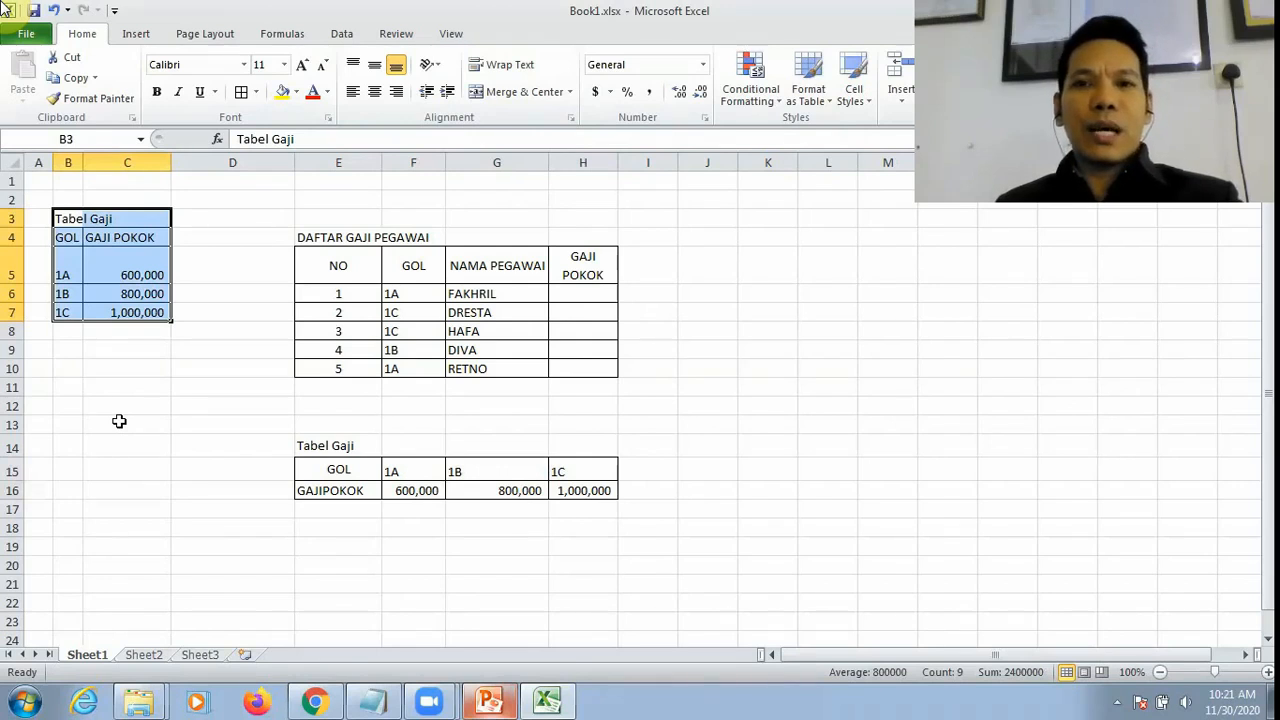
drag(314, 467, 590, 492)
click(660, 512)
drag(429, 466, 563, 490)
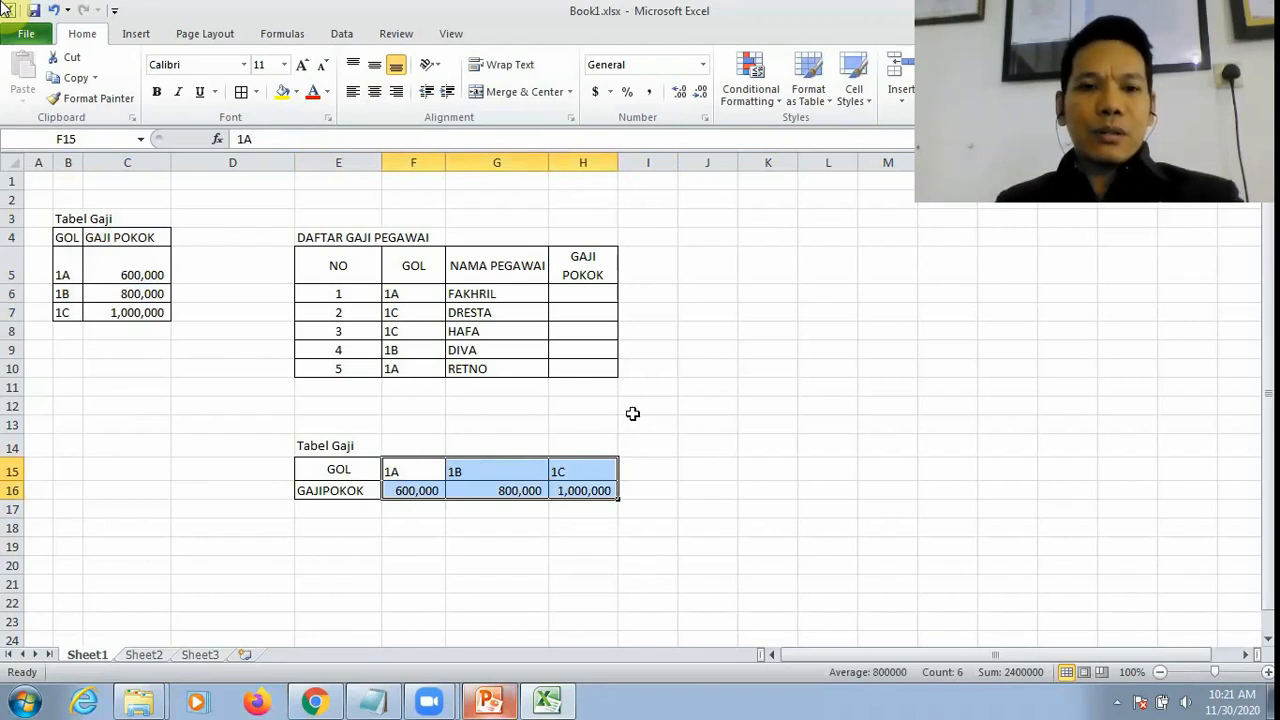
Step: Begin an HLOOKUP formula in Sheet1's H6 with F6 as the lookup value and F15:H16 as the table range
click(595, 299)
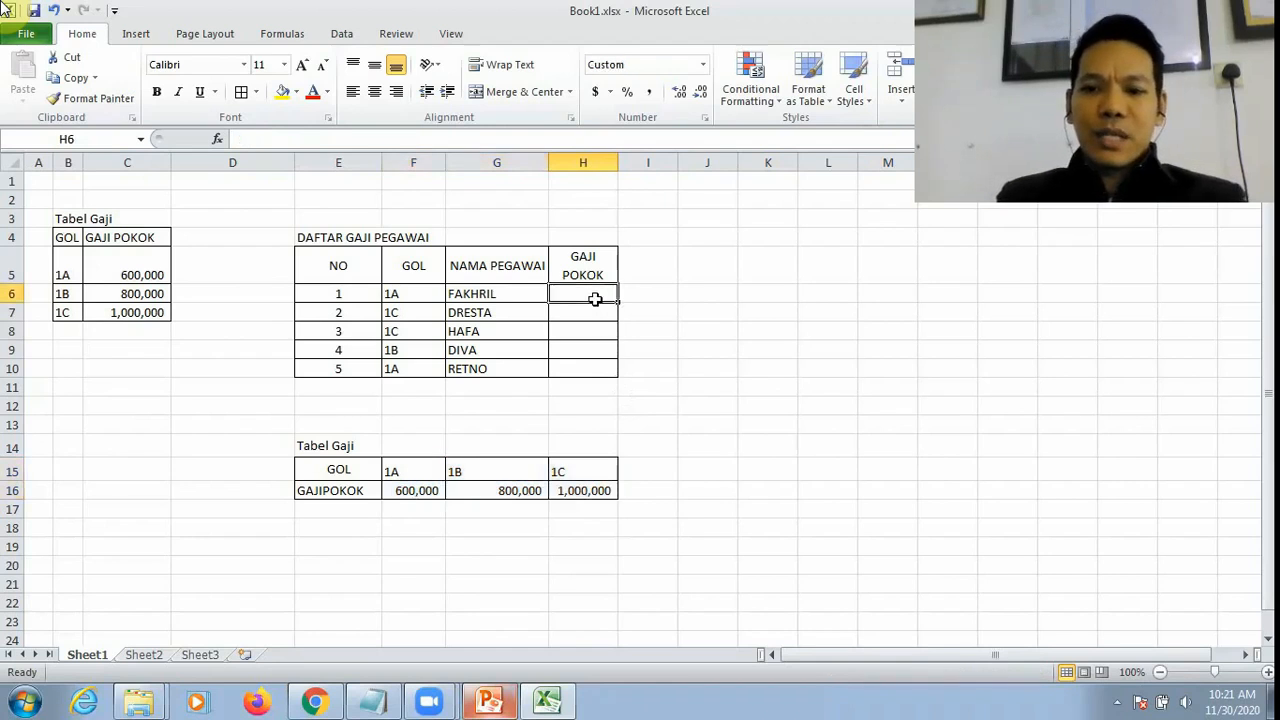
text(=)
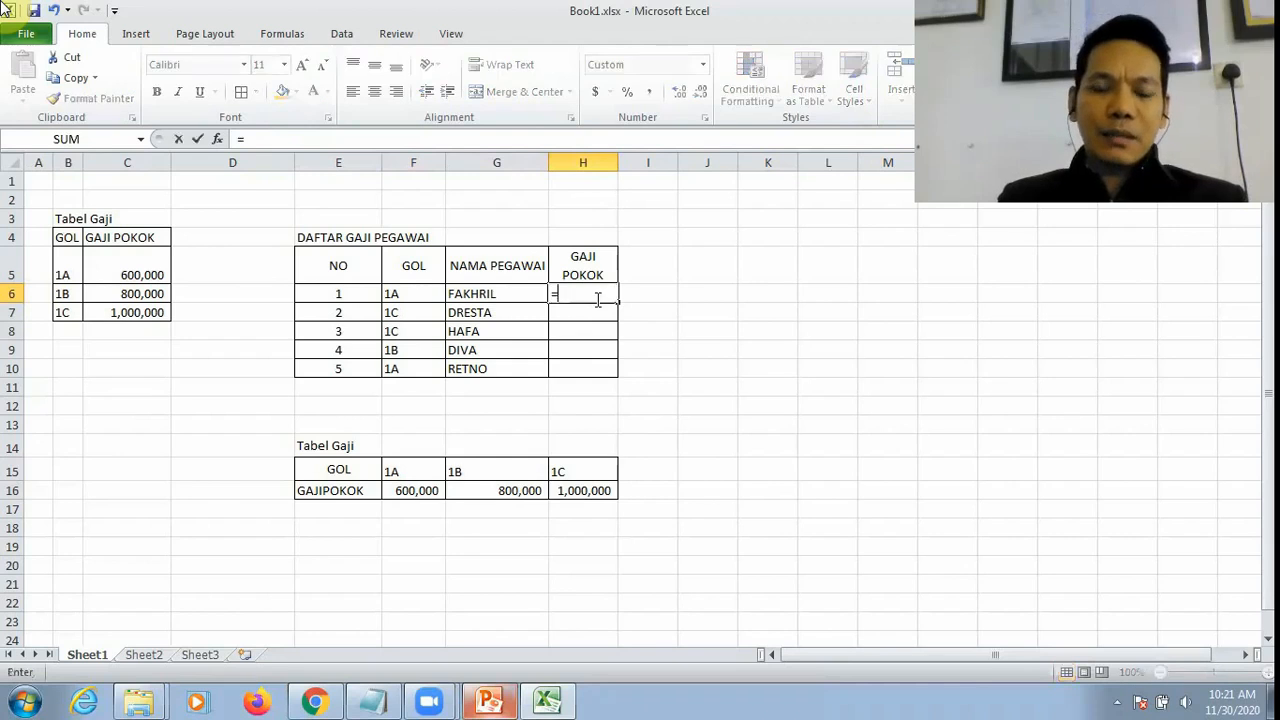
text(HLO)
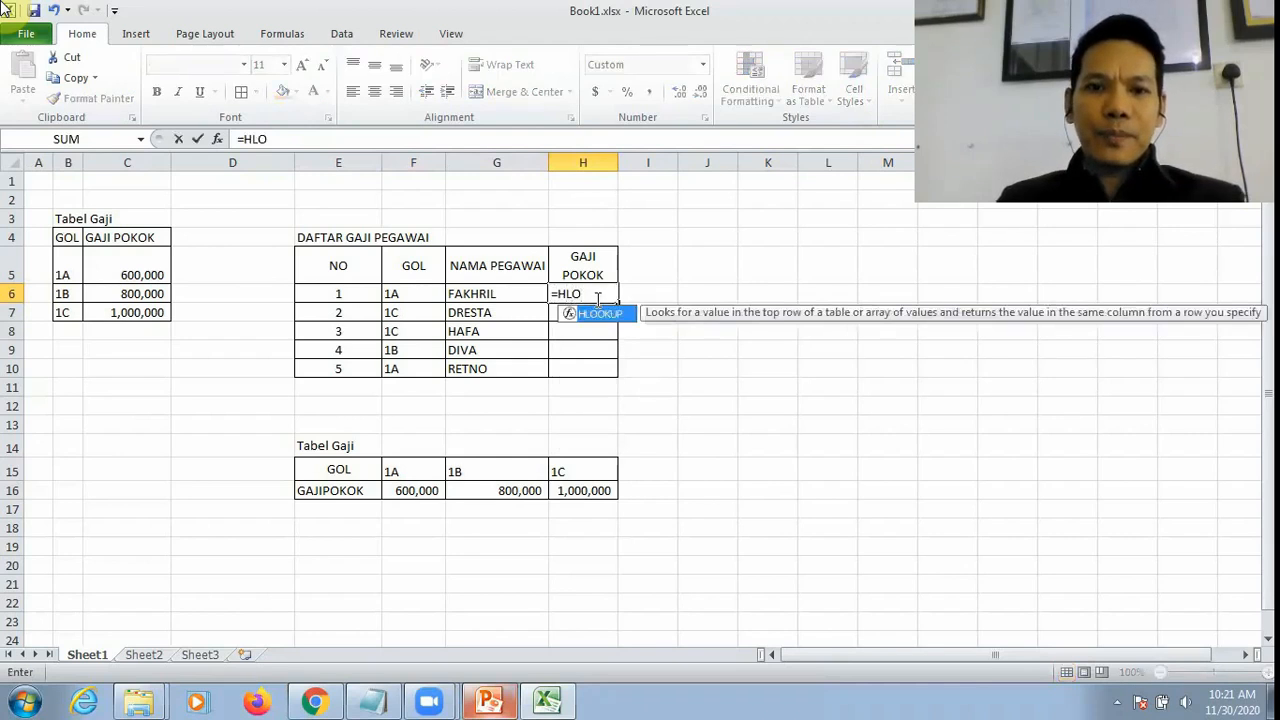
key(Tab)
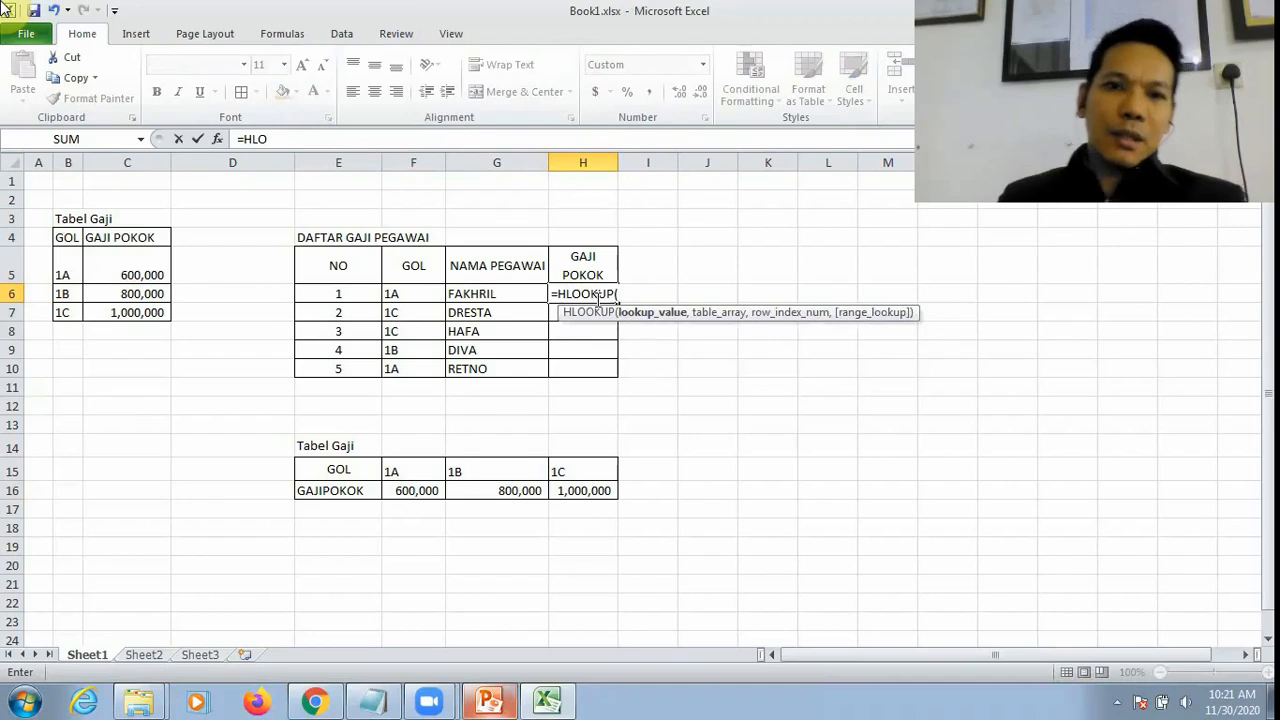
click(421, 292)
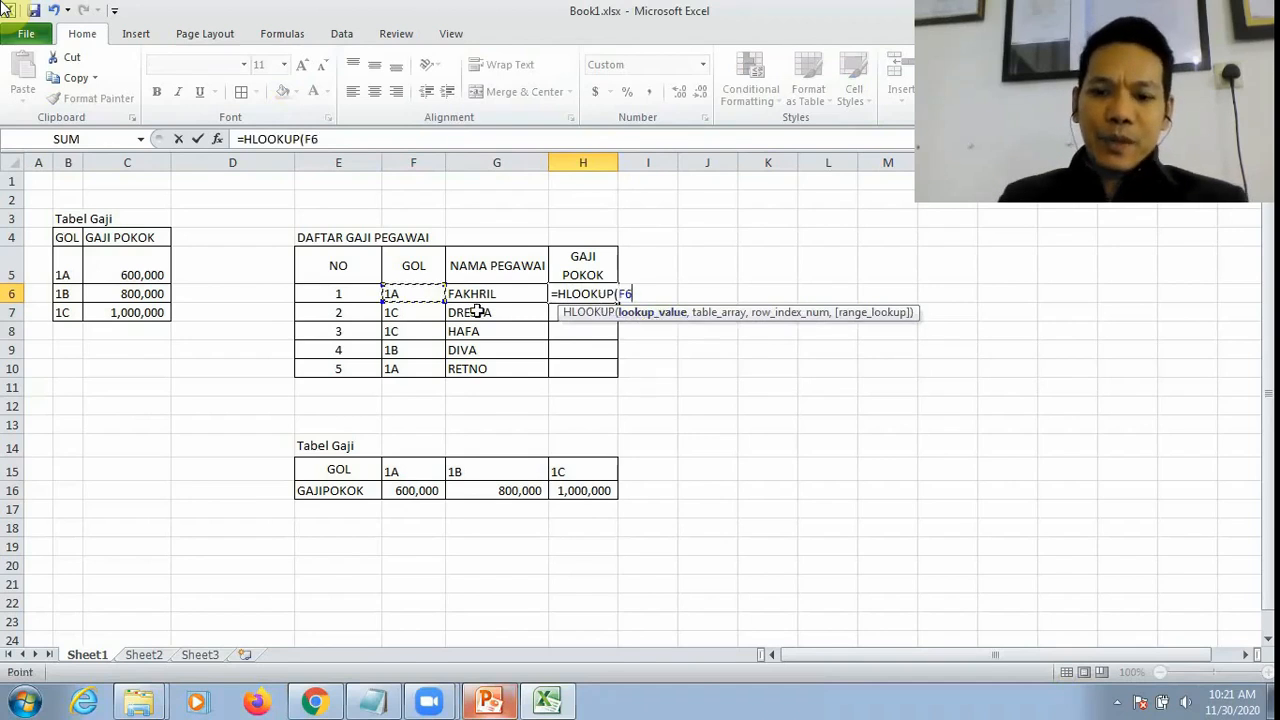
text(,)
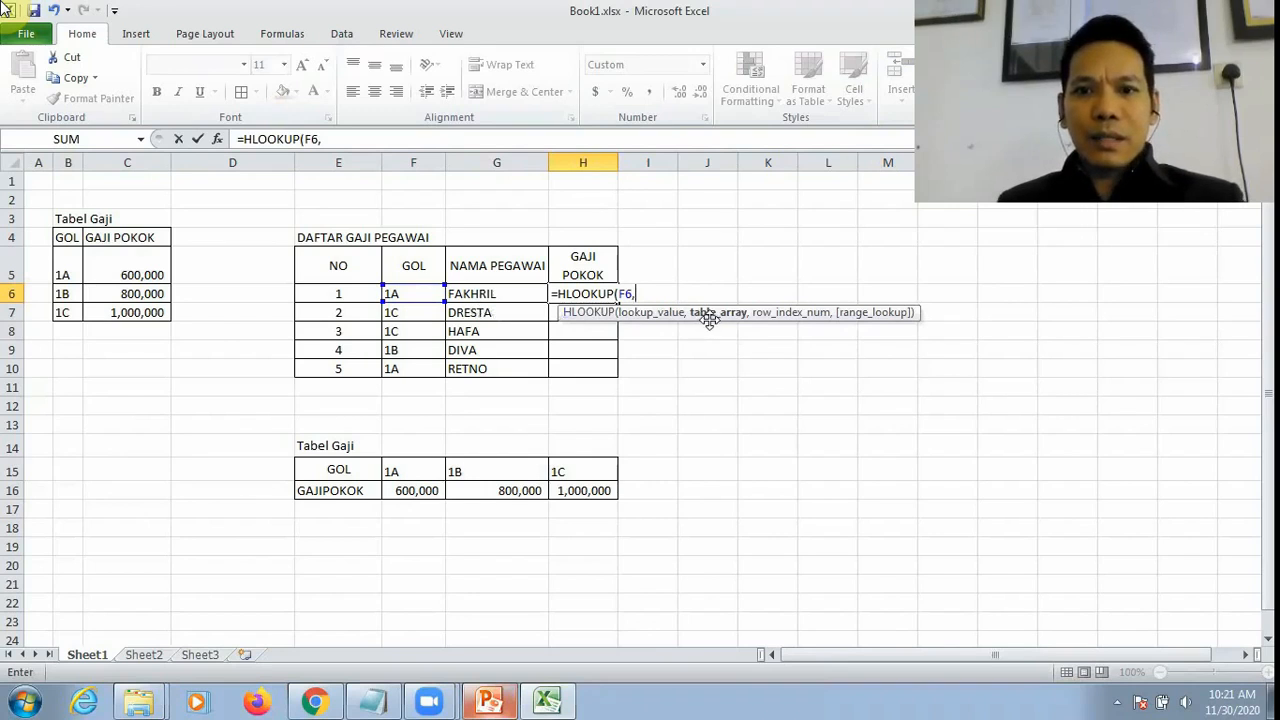
drag(412, 471, 570, 485)
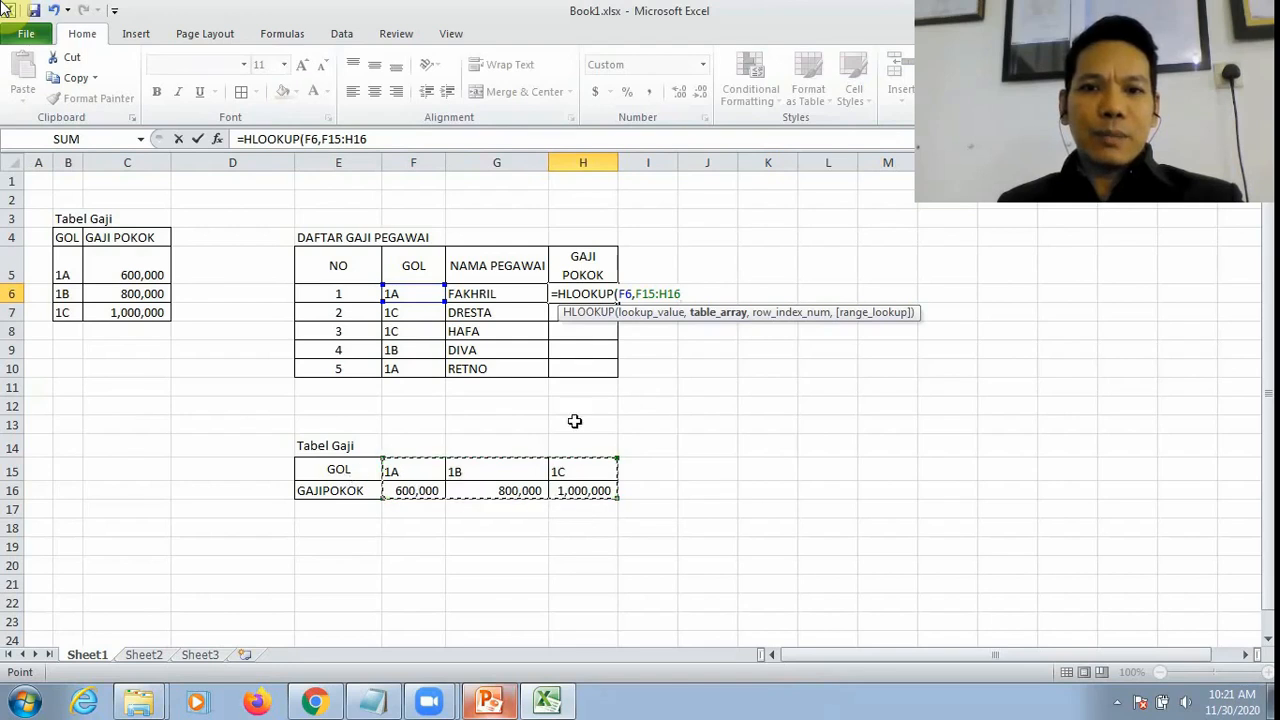
Step: Complete H6's HLOOKUP with row index 2 and range lookup 0, entering =HLOOKUP(F6,F15:H16,2,0)
text(,)
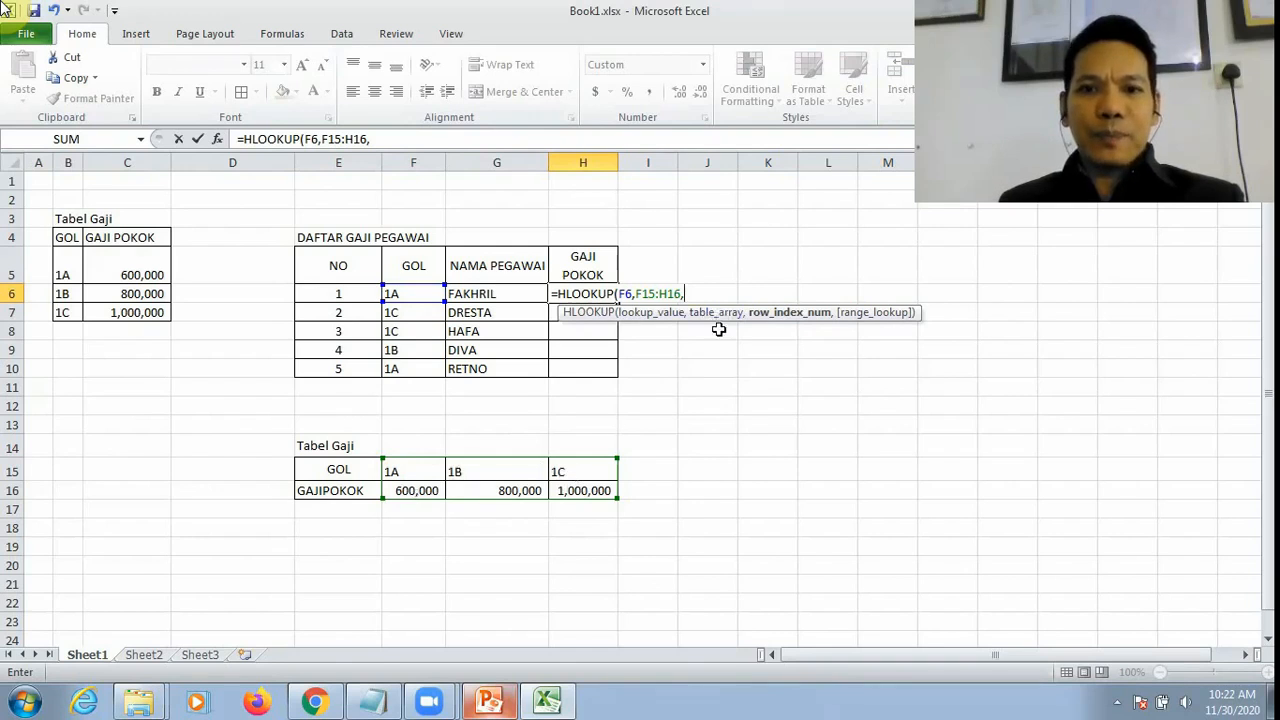
text(2)
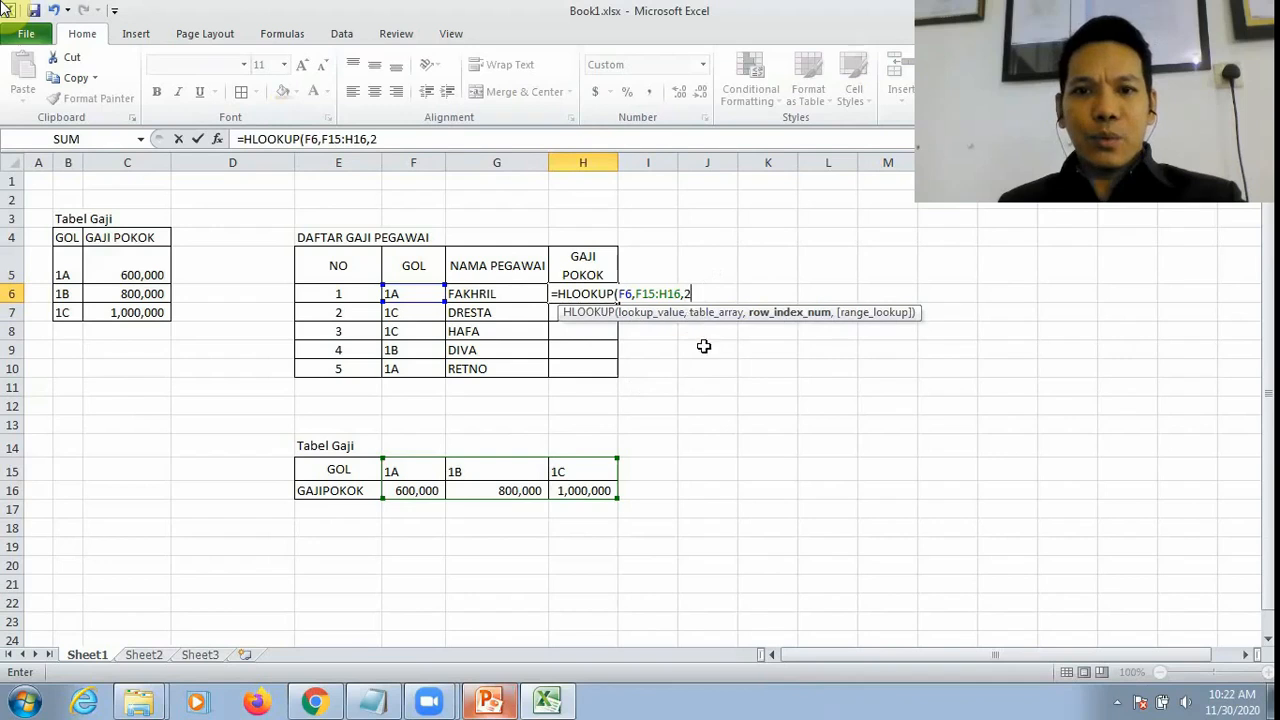
text(,)
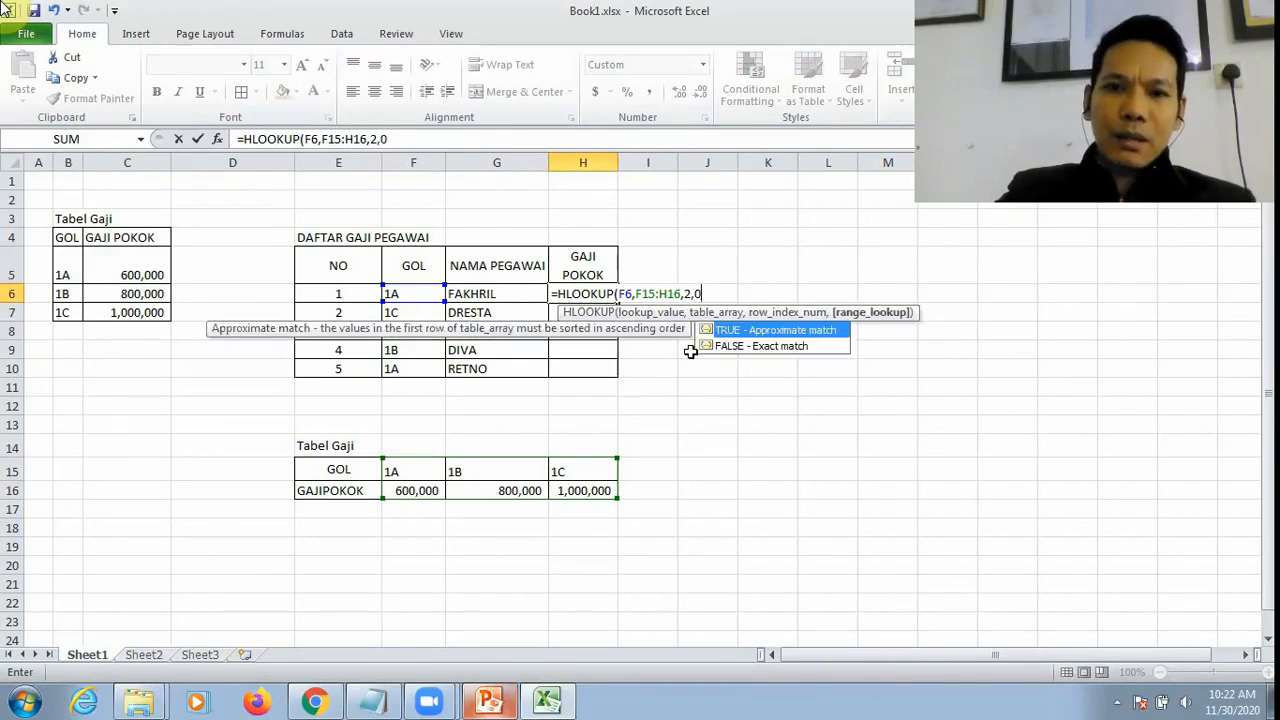
text(0))
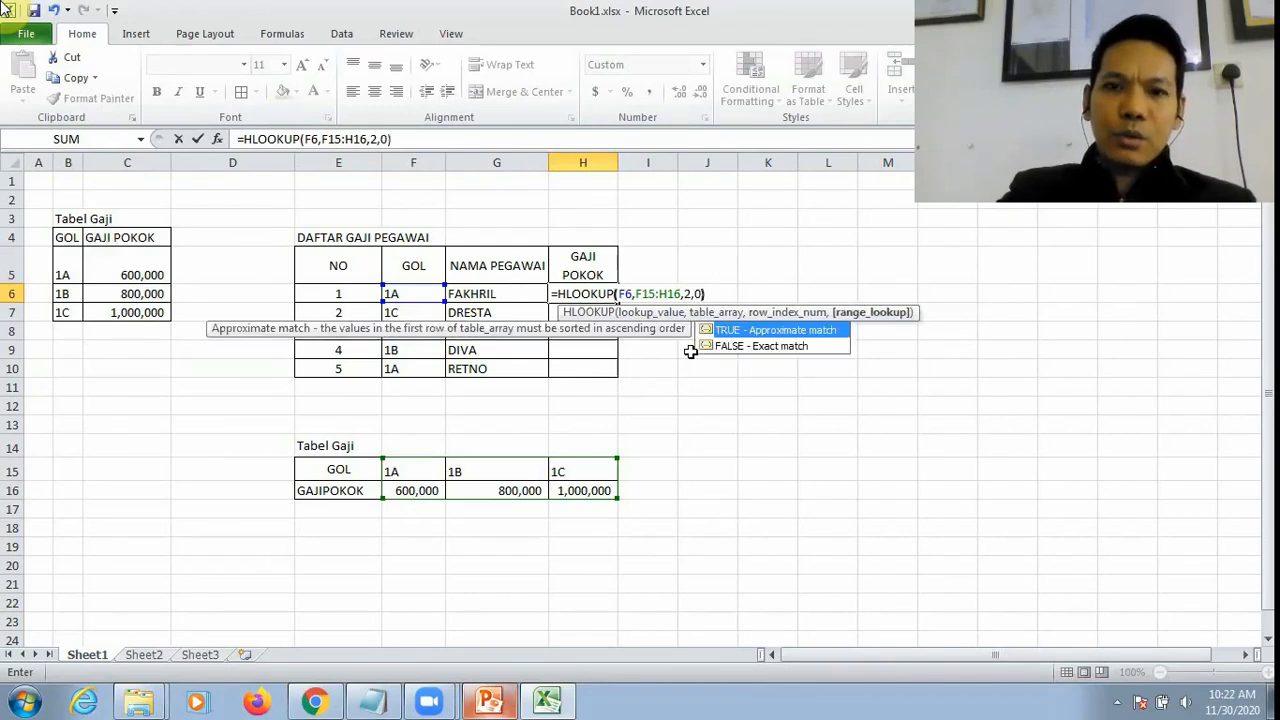
key(Return)
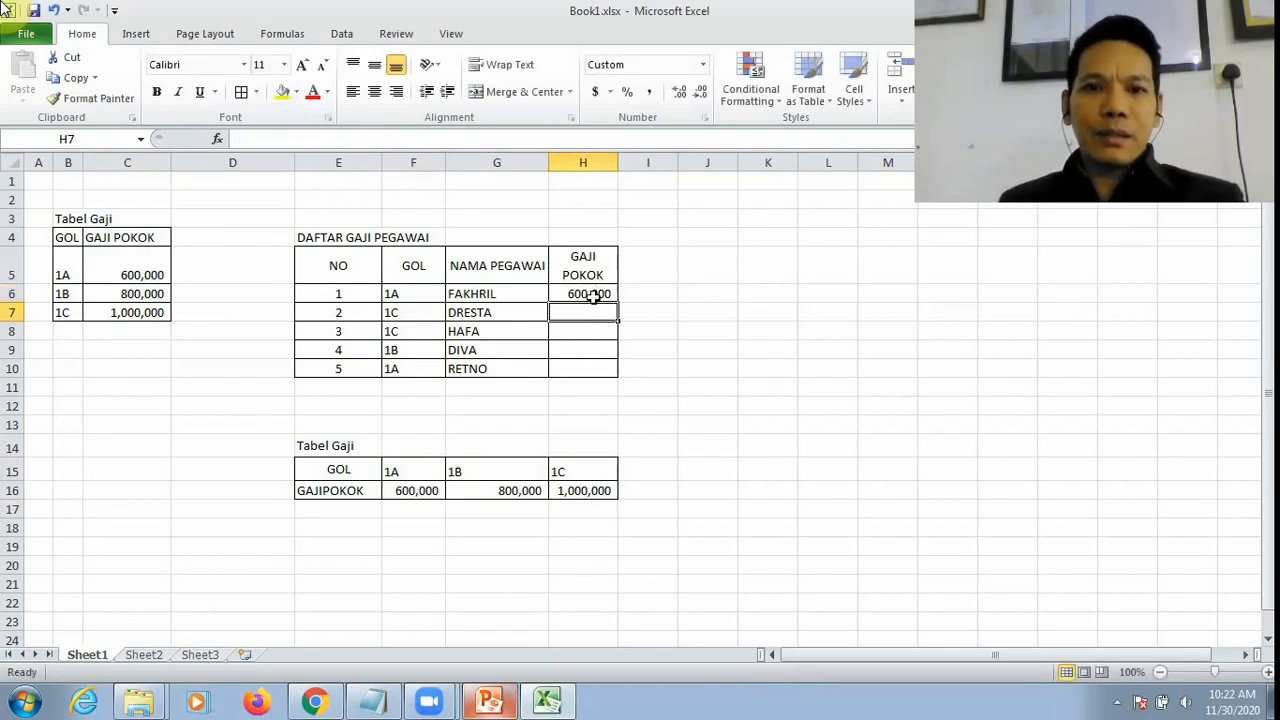
Step: Make the table range in Sheet1's H6 formula absolute so it reads =HLOOKUP(F6,$F$15:$H$16,2,0)
click(572, 293)
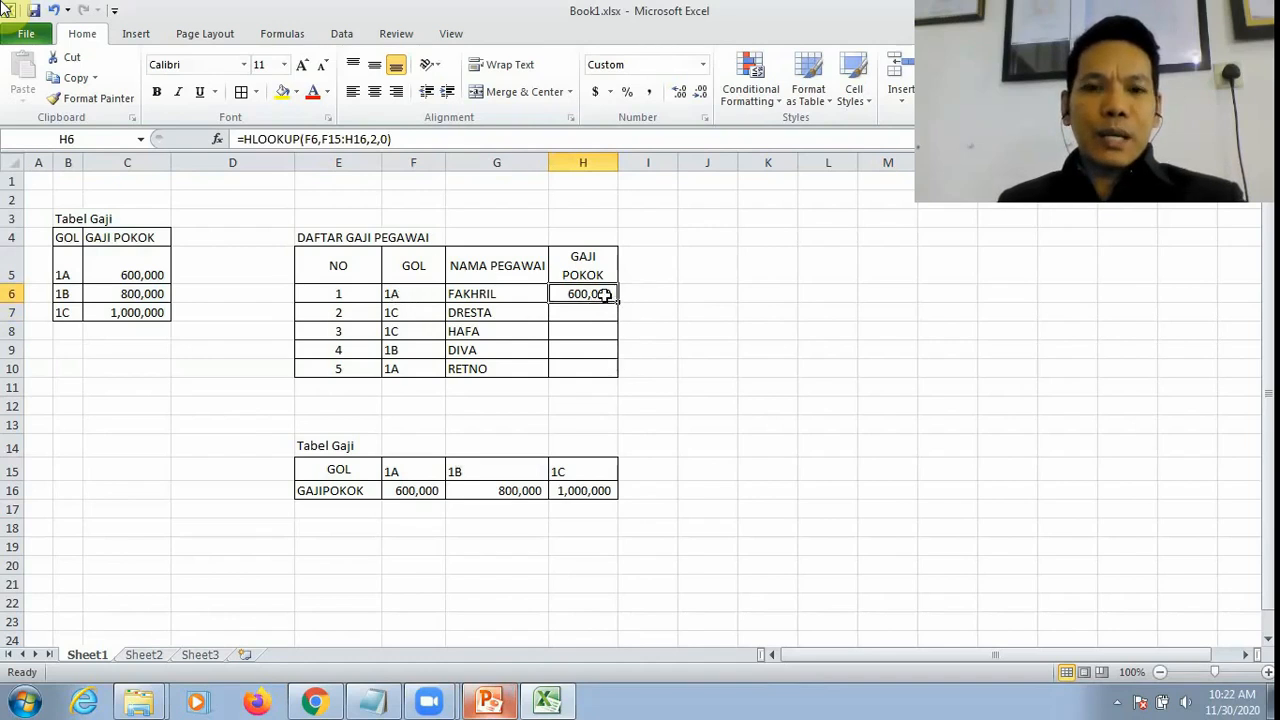
click(330, 139)
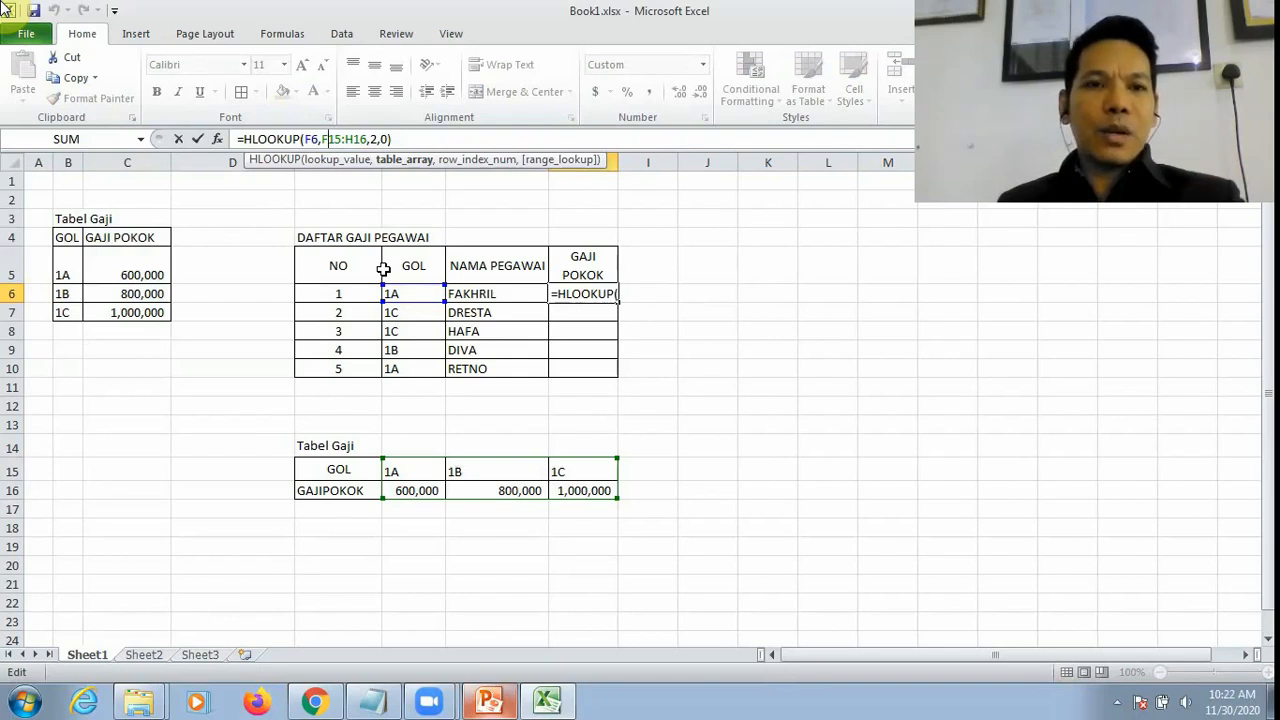
key(F4)
click(371, 138)
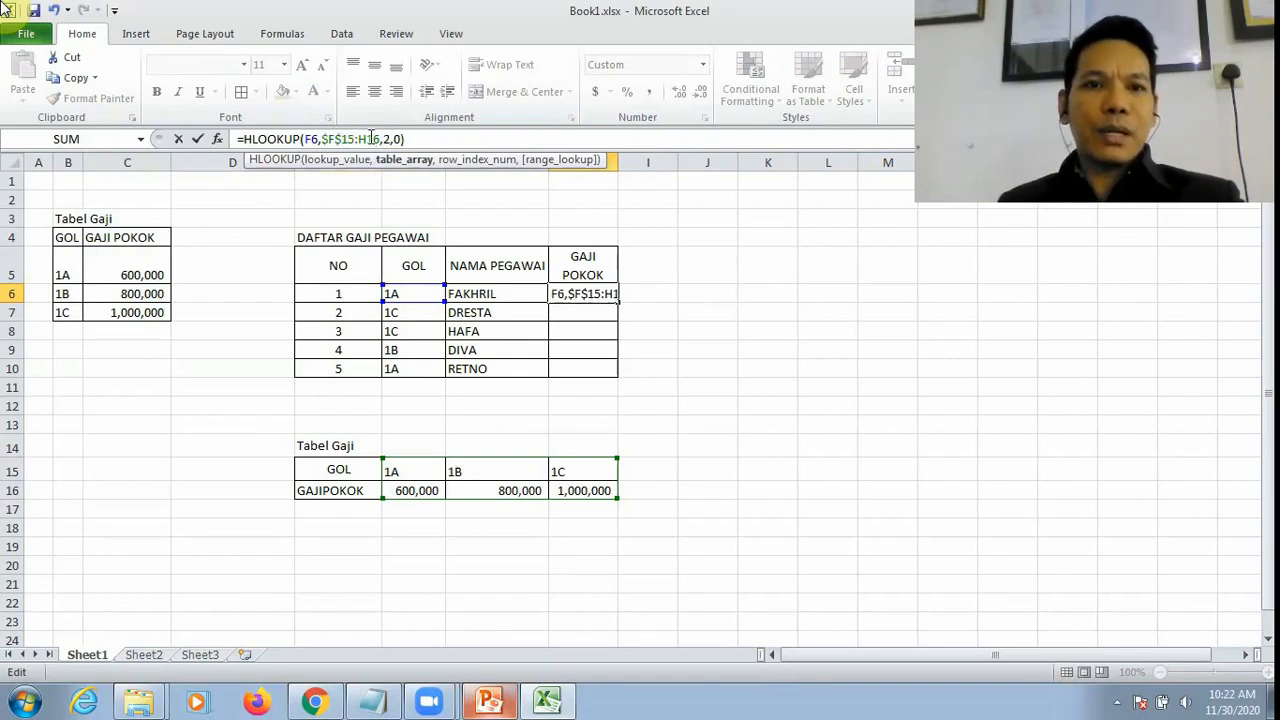
key(F4)
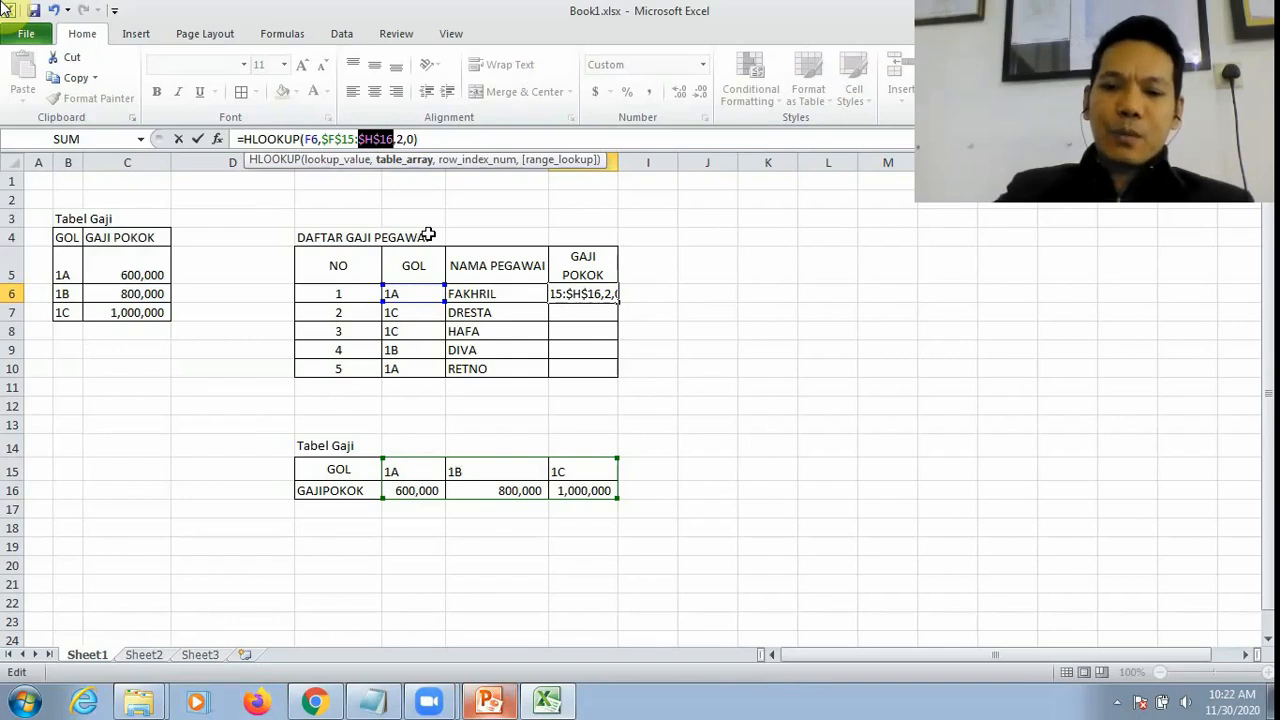
key(Return)
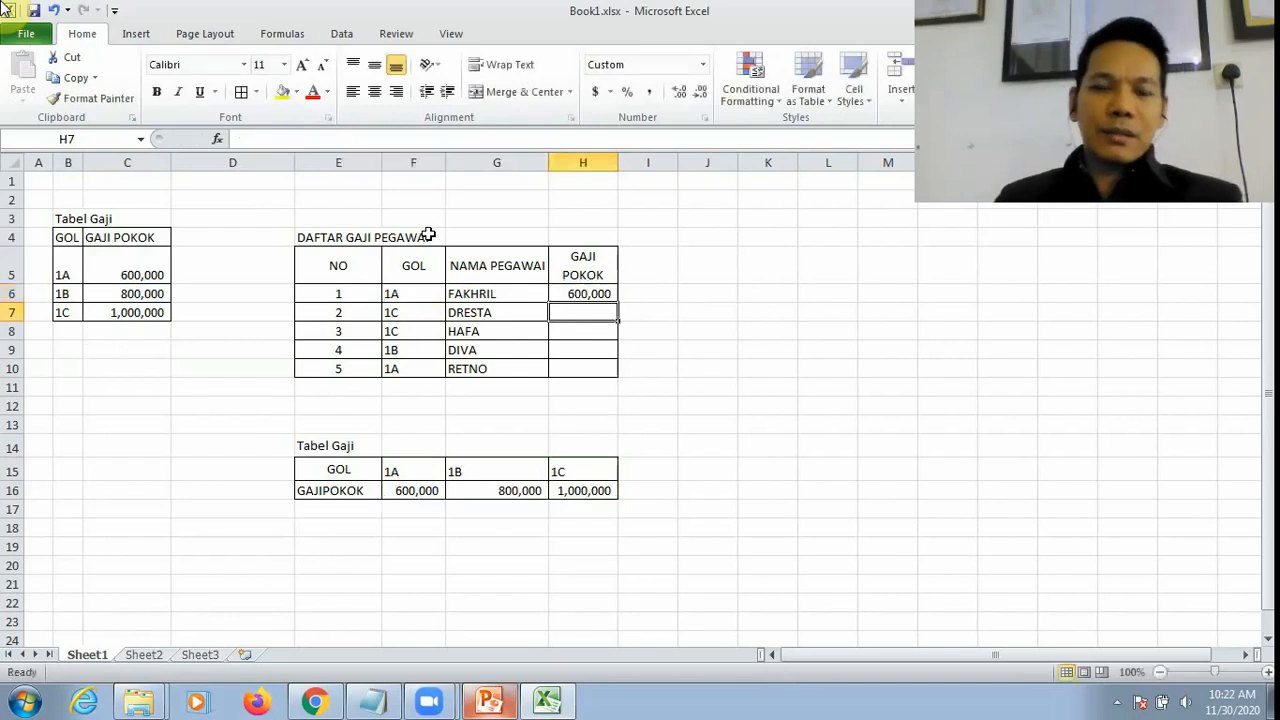
Step: Fill the HLOOKUP formula in Sheet1's H6 down through H10
click(586, 294)
drag(620, 303, 625, 372)
click(780, 388)
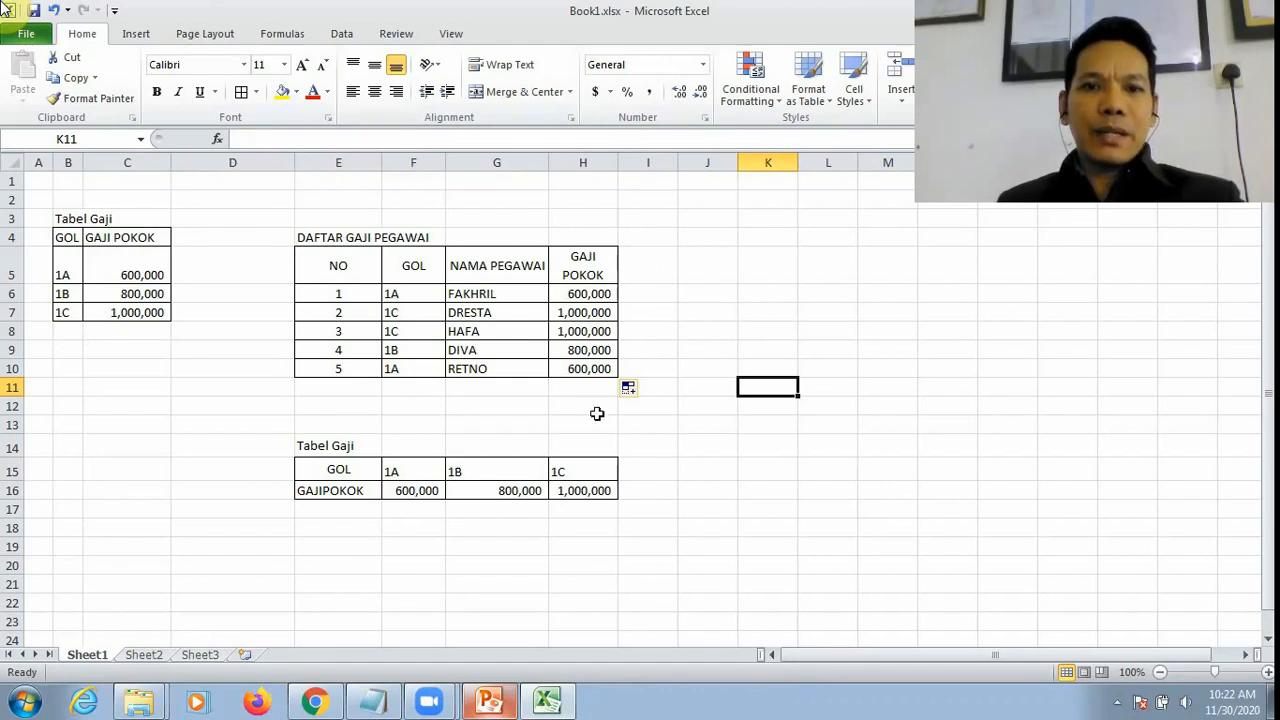
Step: Copy the DAFTAR GAJI PEGAWAI table B3:E9 on Sheet2 and paste the copy starting at B12
click(145, 656)
key(ctrl+c)
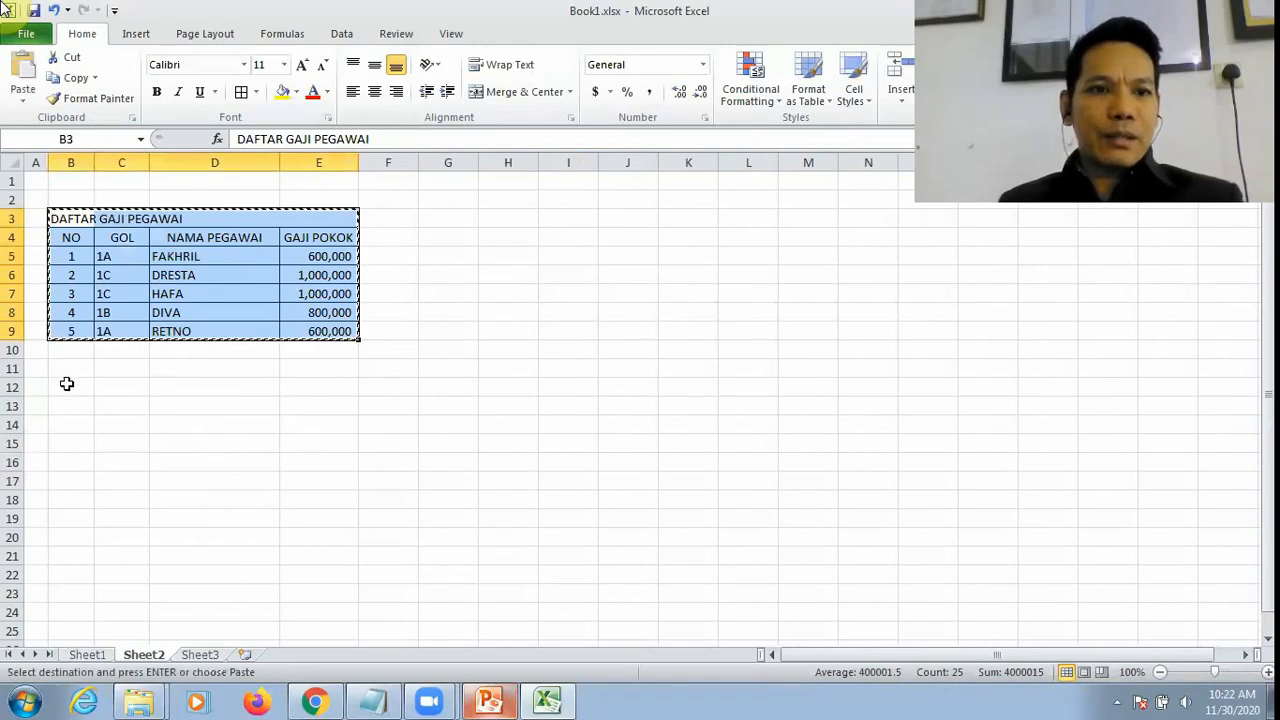
click(66, 384)
key(ctrl+v)
Step: Clear the GAJI POKOK formulas in E14:E18 of the copied table on Sheet2
click(311, 443)
drag(316, 425, 327, 500)
key(Delete)
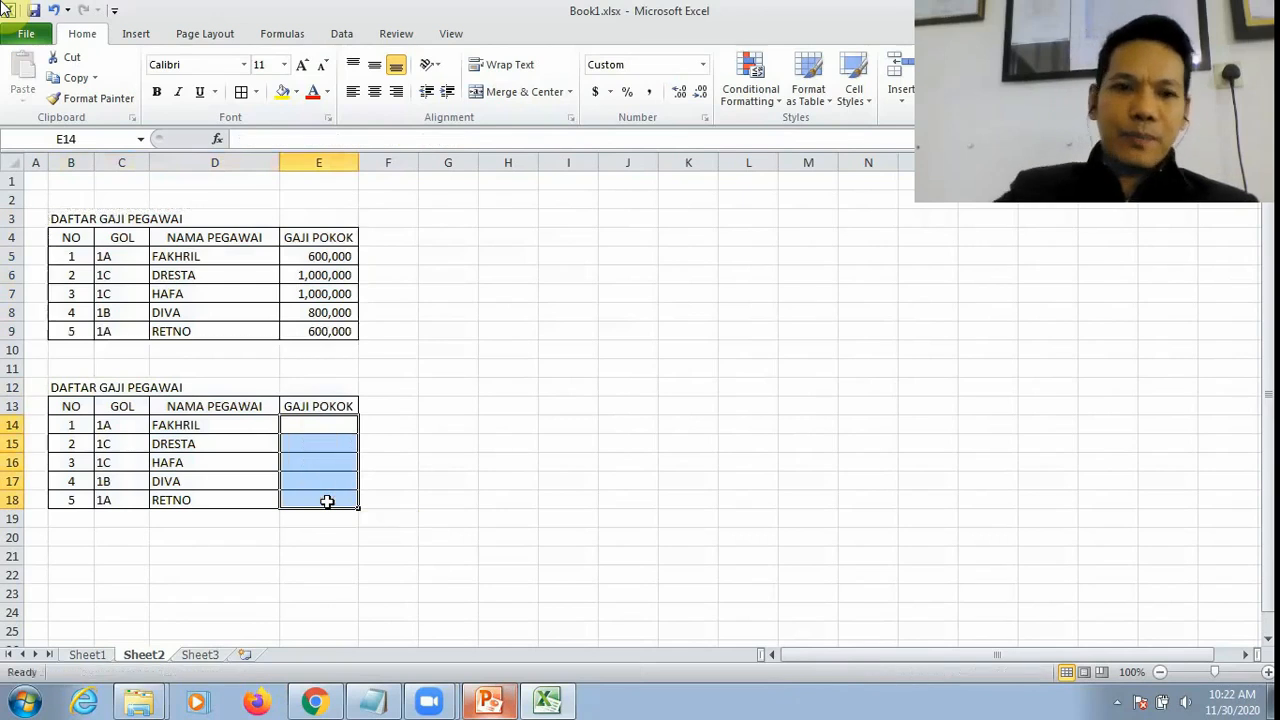
click(448, 443)
Step: Begin an HLOOKUP formula in Sheet2's E14 with C14 as the lookup value and Sheet1!F15:H16 as the table range
click(340, 426)
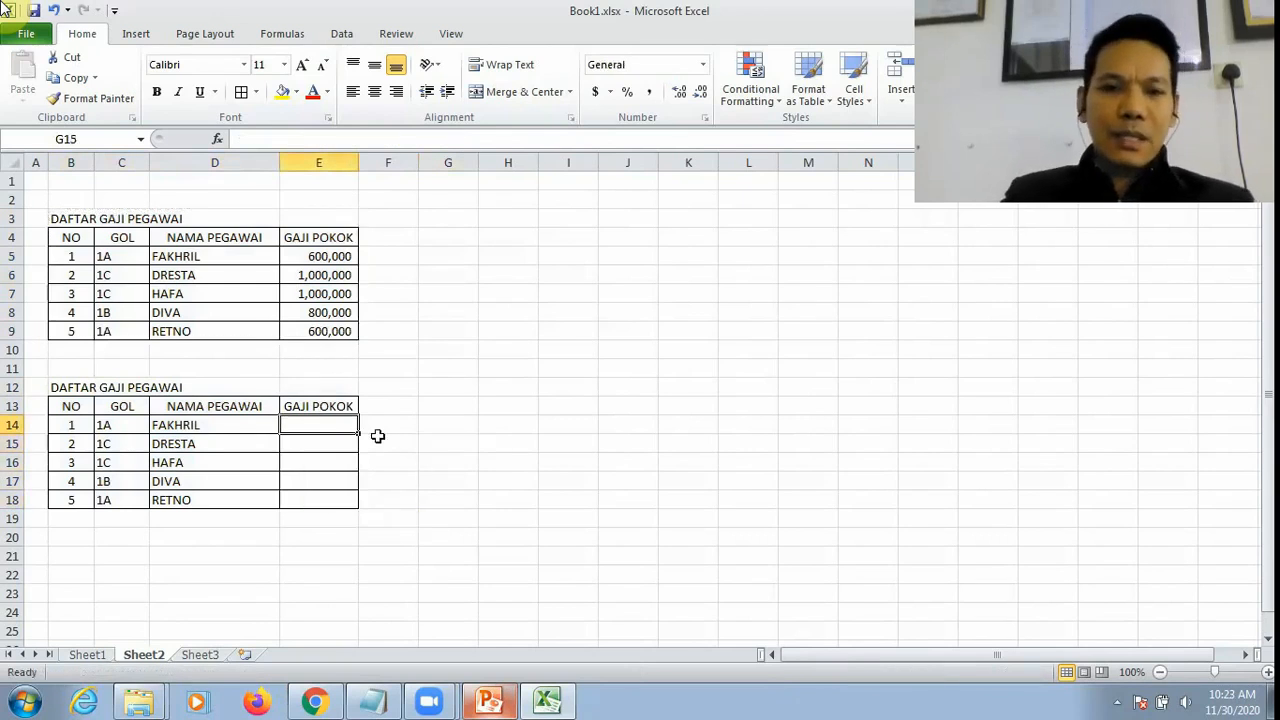
text(=)
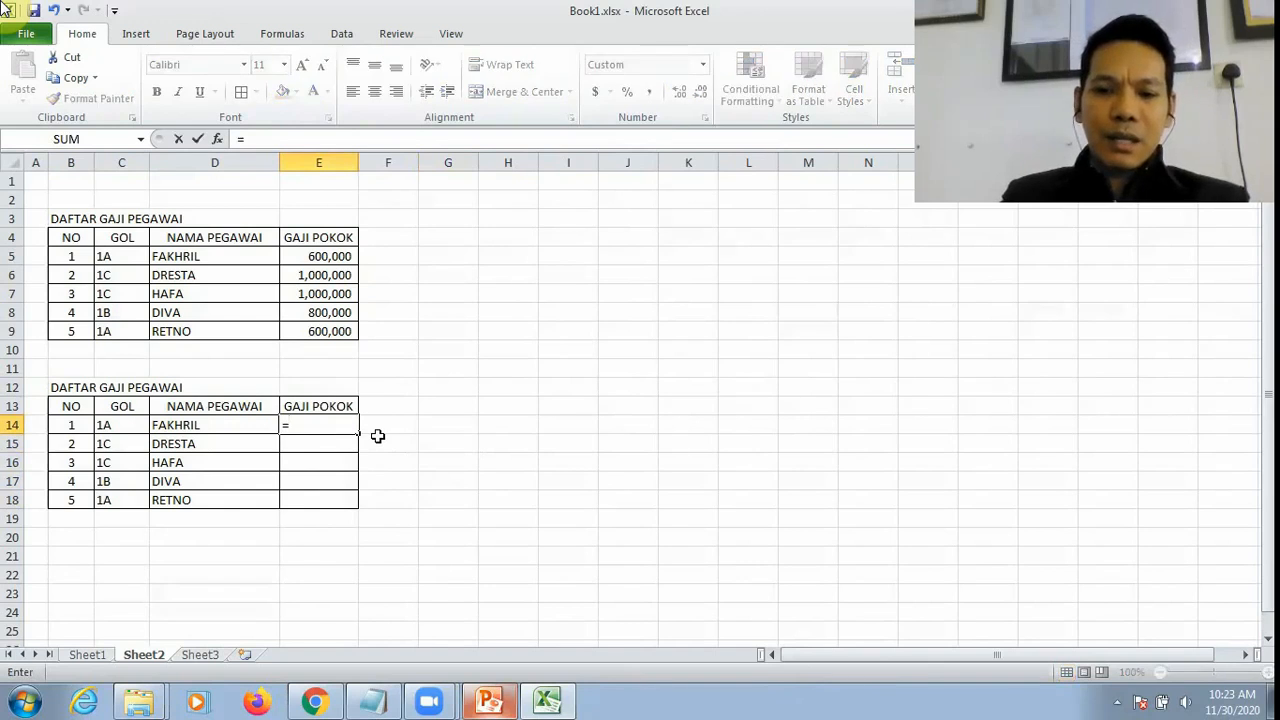
text(HLO)
key(Tab)
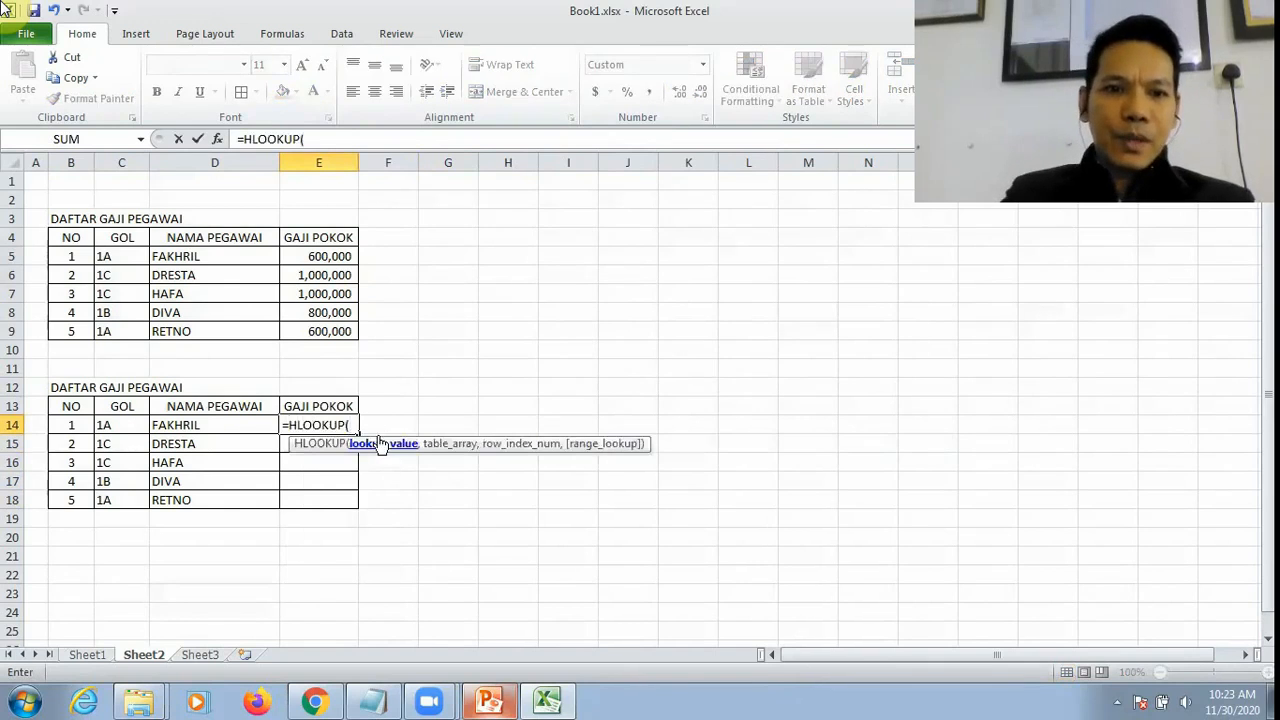
click(118, 424)
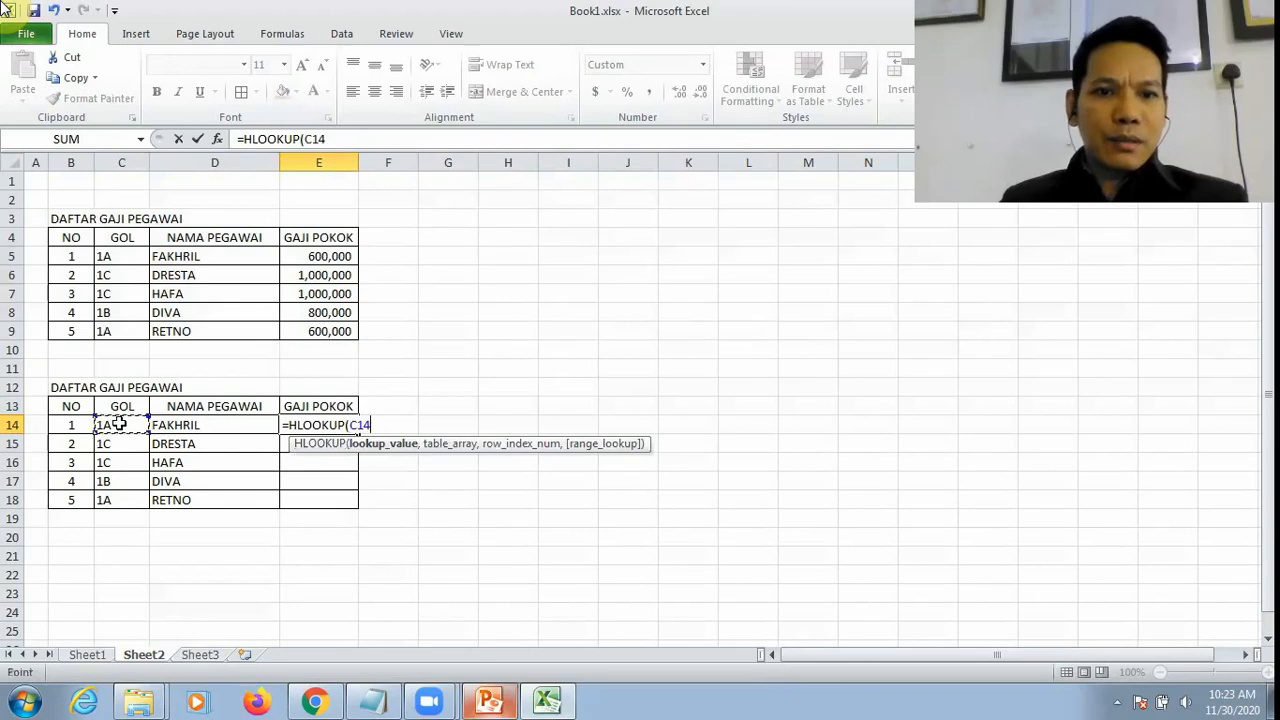
text(,)
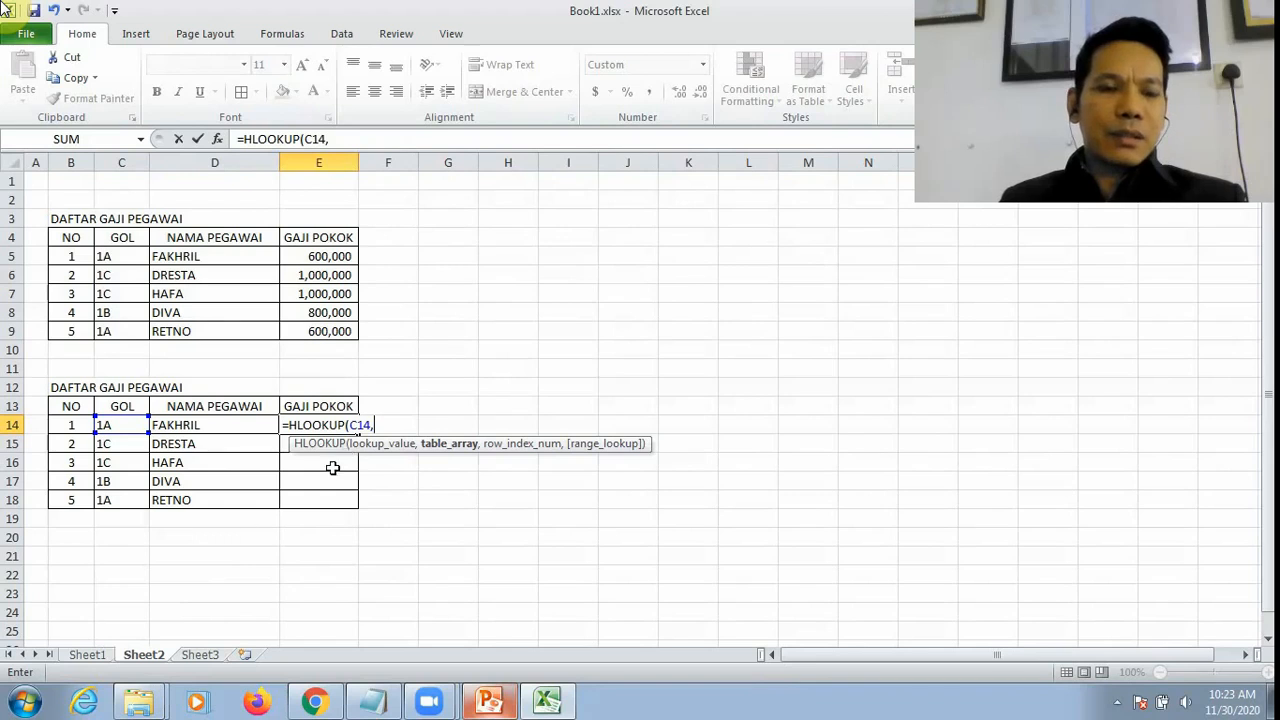
click(88, 655)
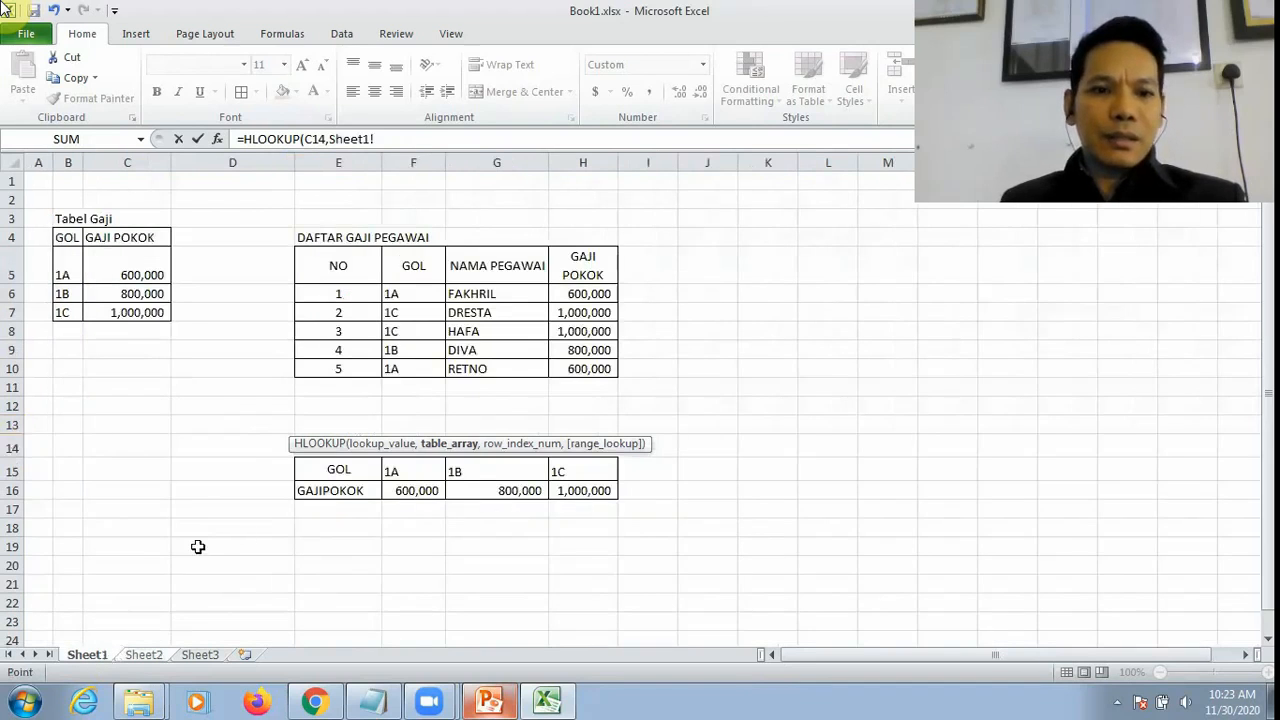
drag(418, 470, 560, 495)
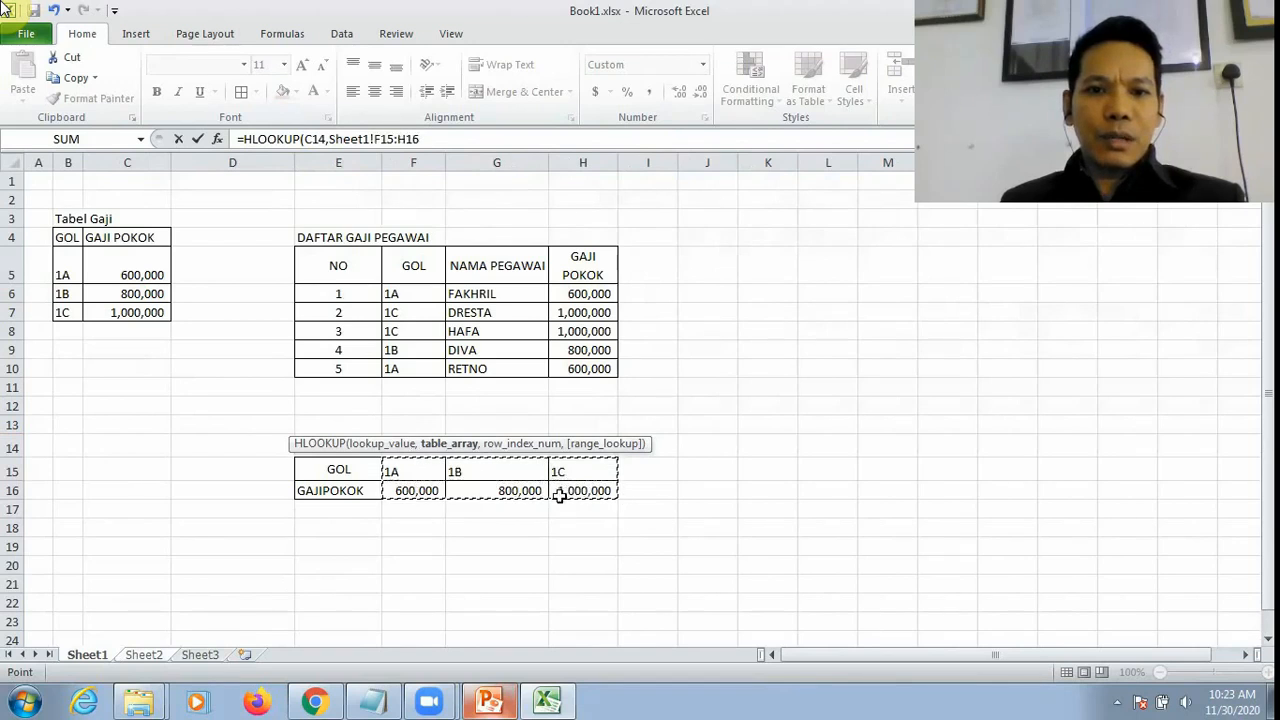
Step: Complete the HLOOKUP formula in Sheet2's E14 with row index 2 and range lookup 0, and enter it
click(431, 139)
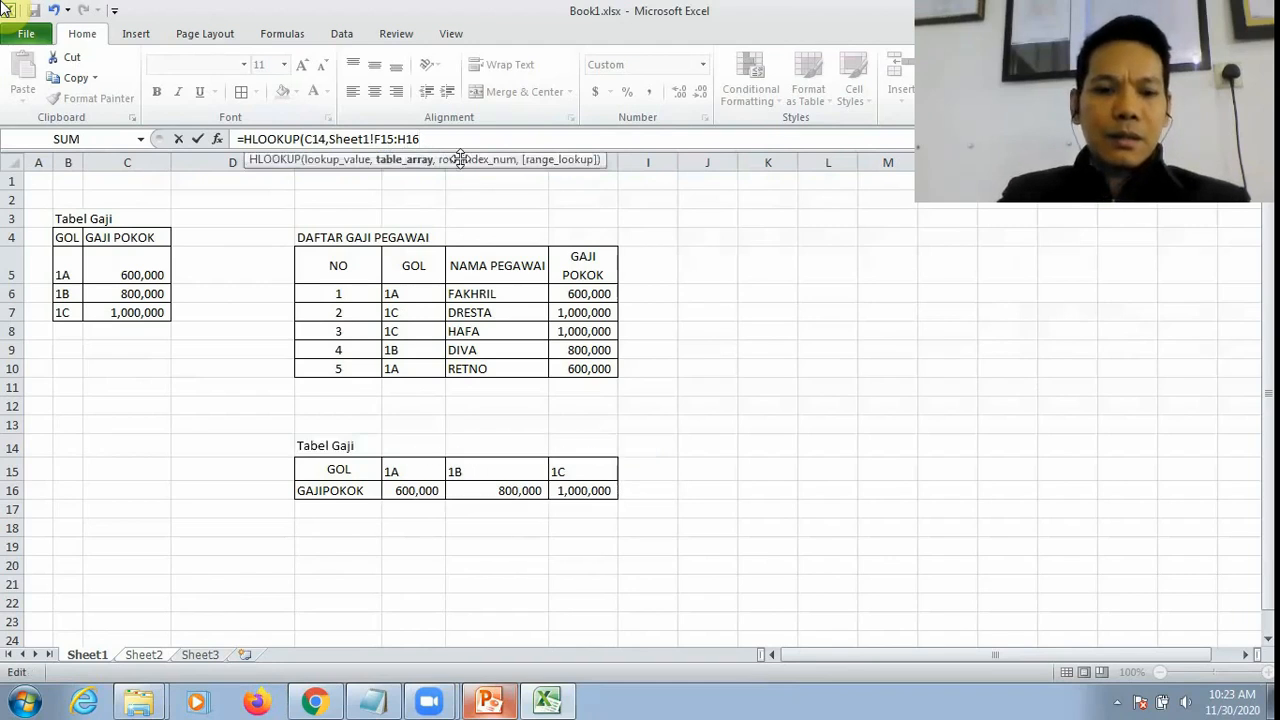
text(,)
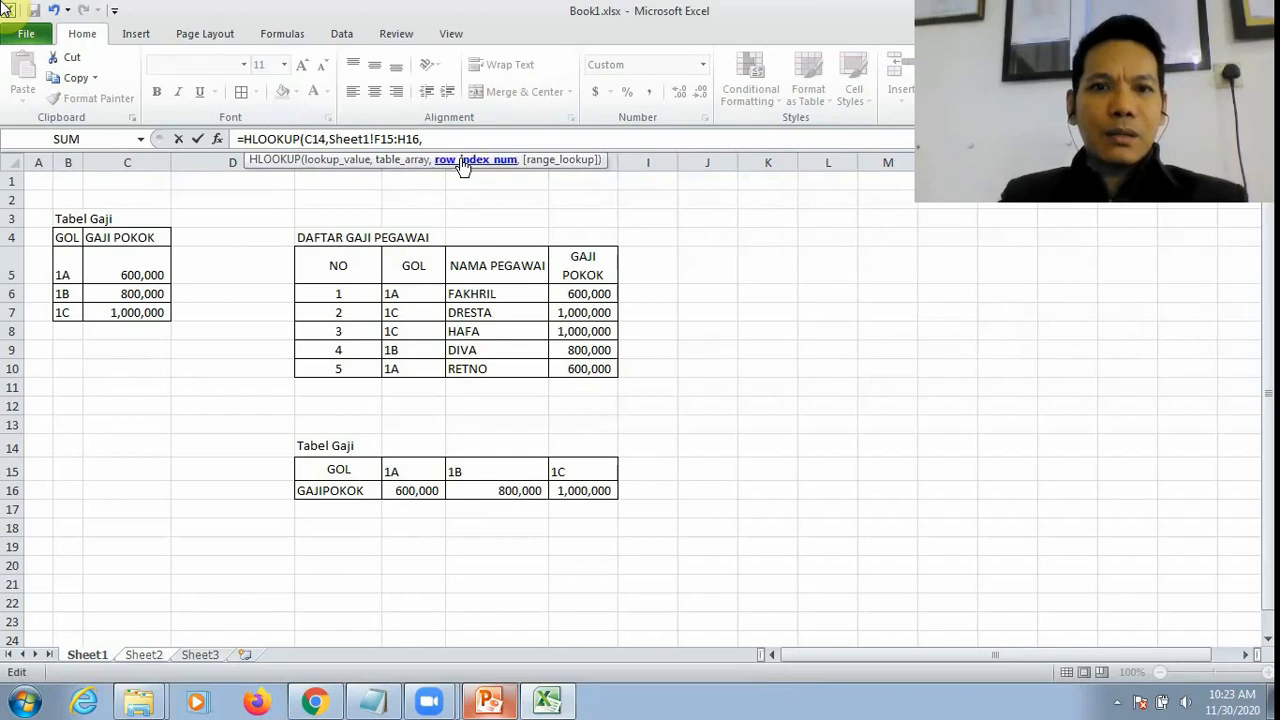
text(2)
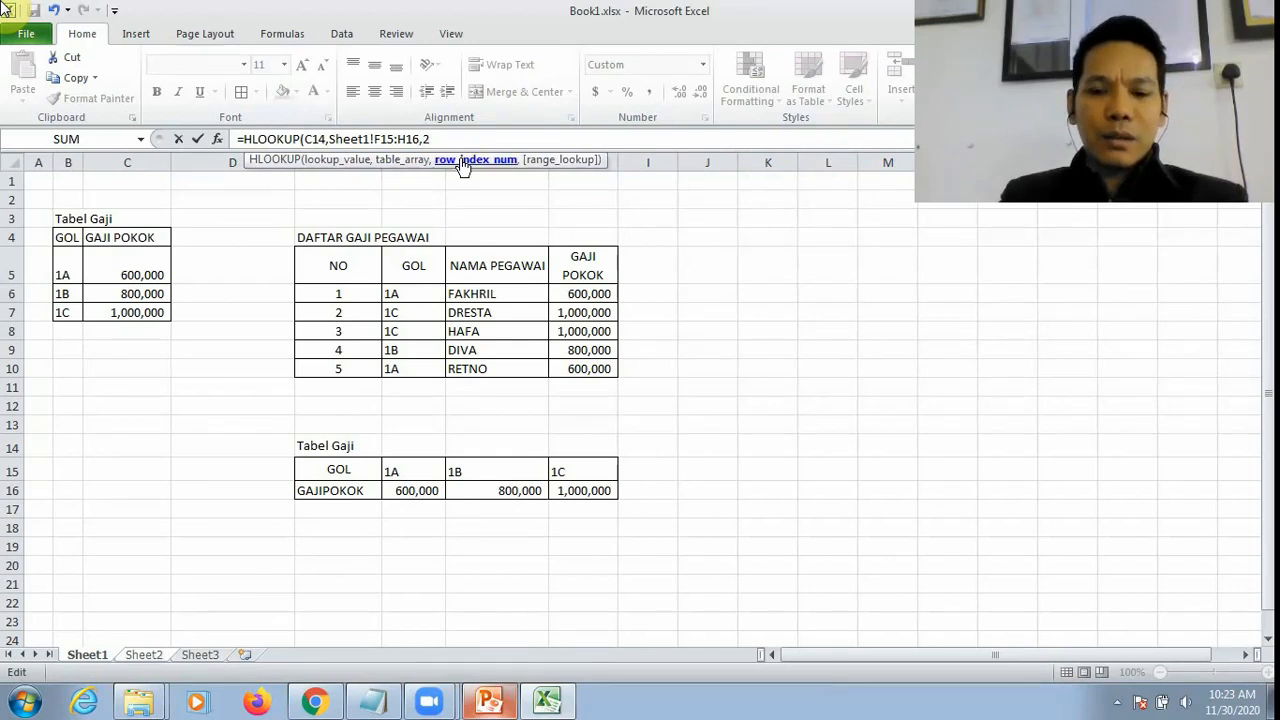
text(,))
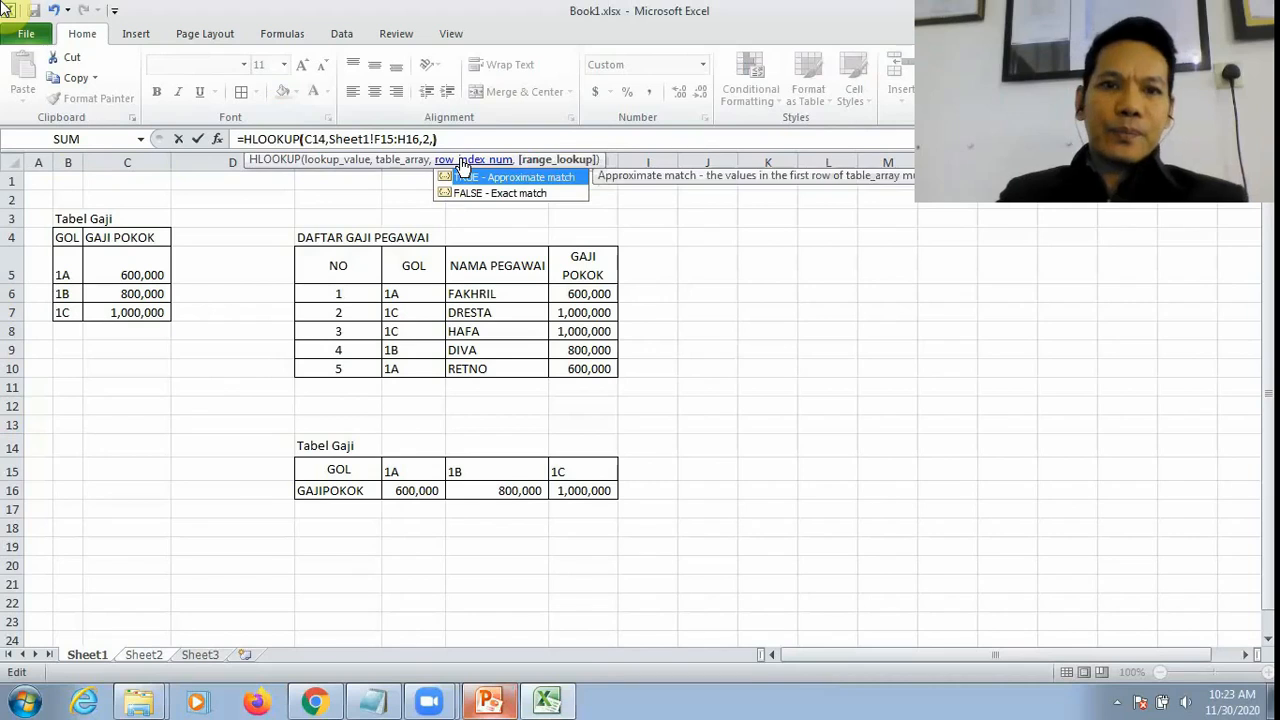
key(BackSpace)
text(0)
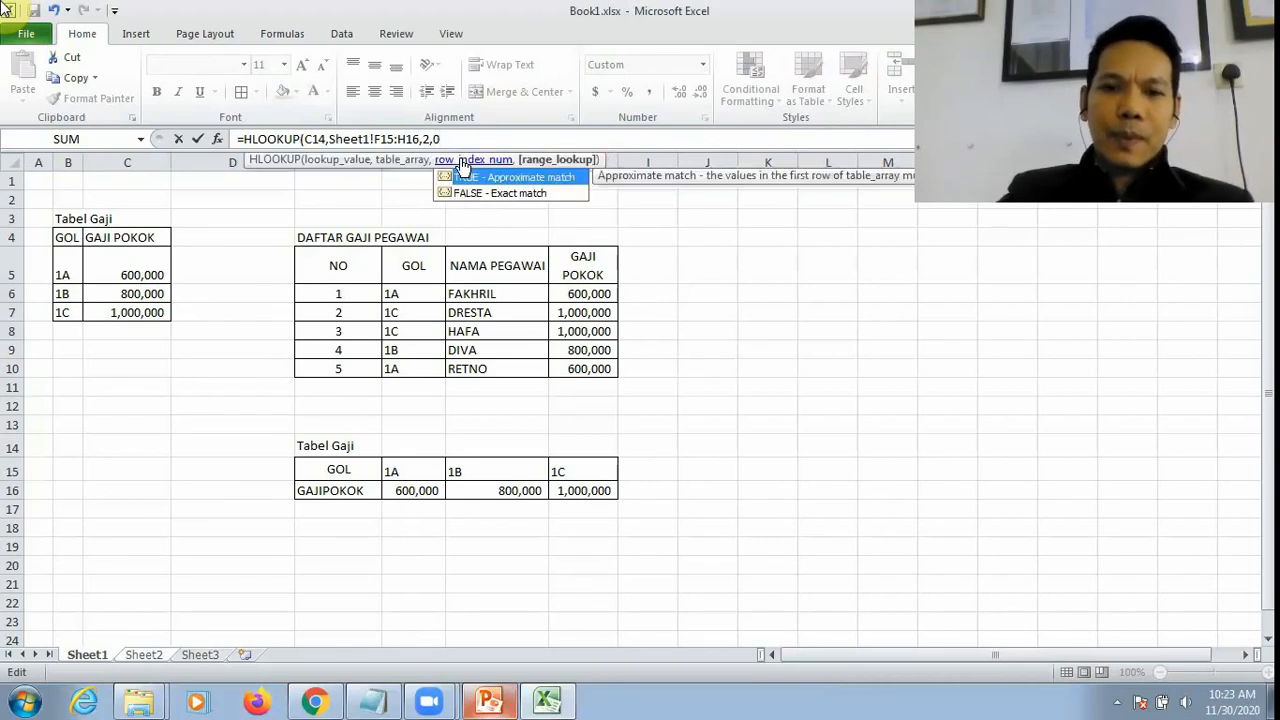
text())
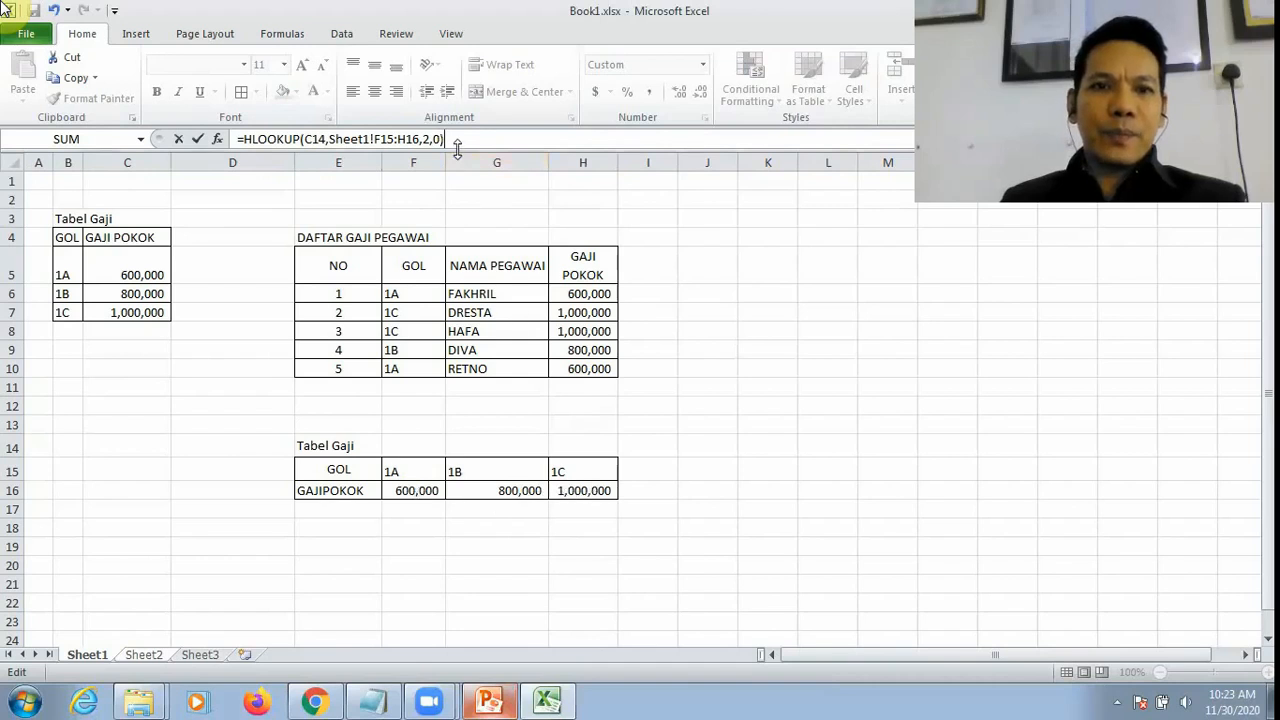
key(Return)
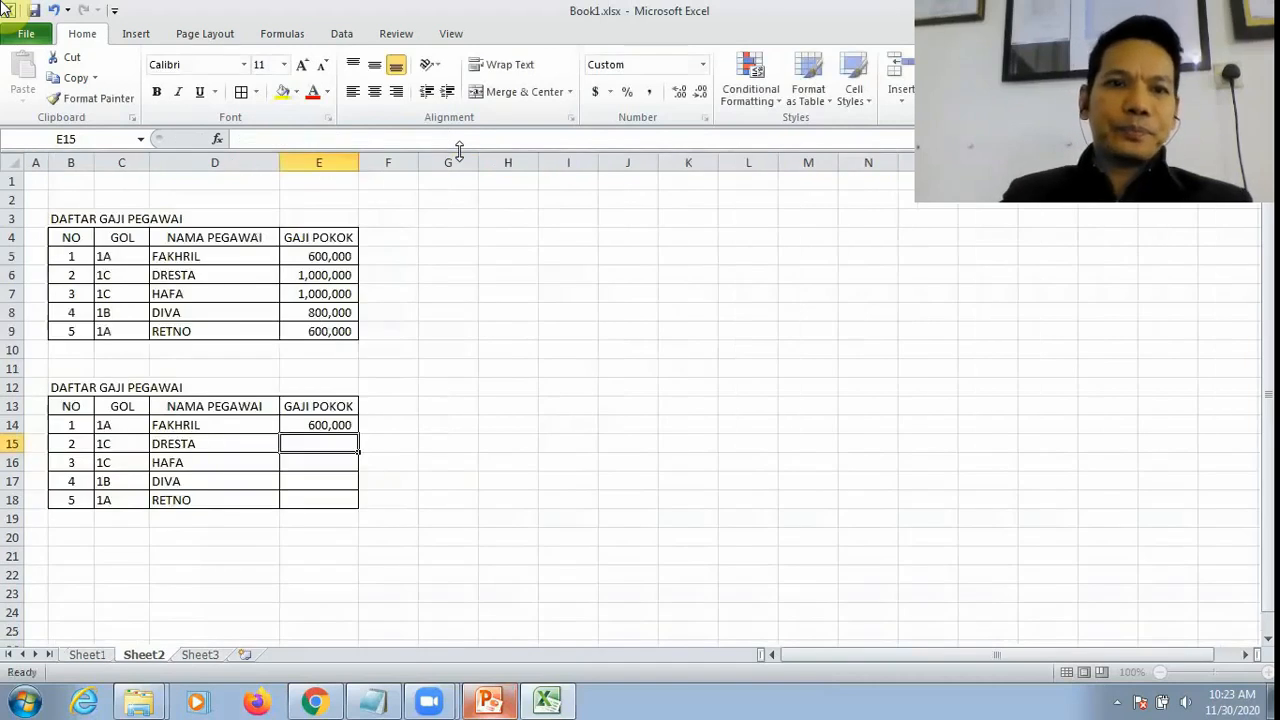
Step: Make the table range in E14's HLOOKUP formula absolute as Sheet1!$F$15:$H$16
click(336, 425)
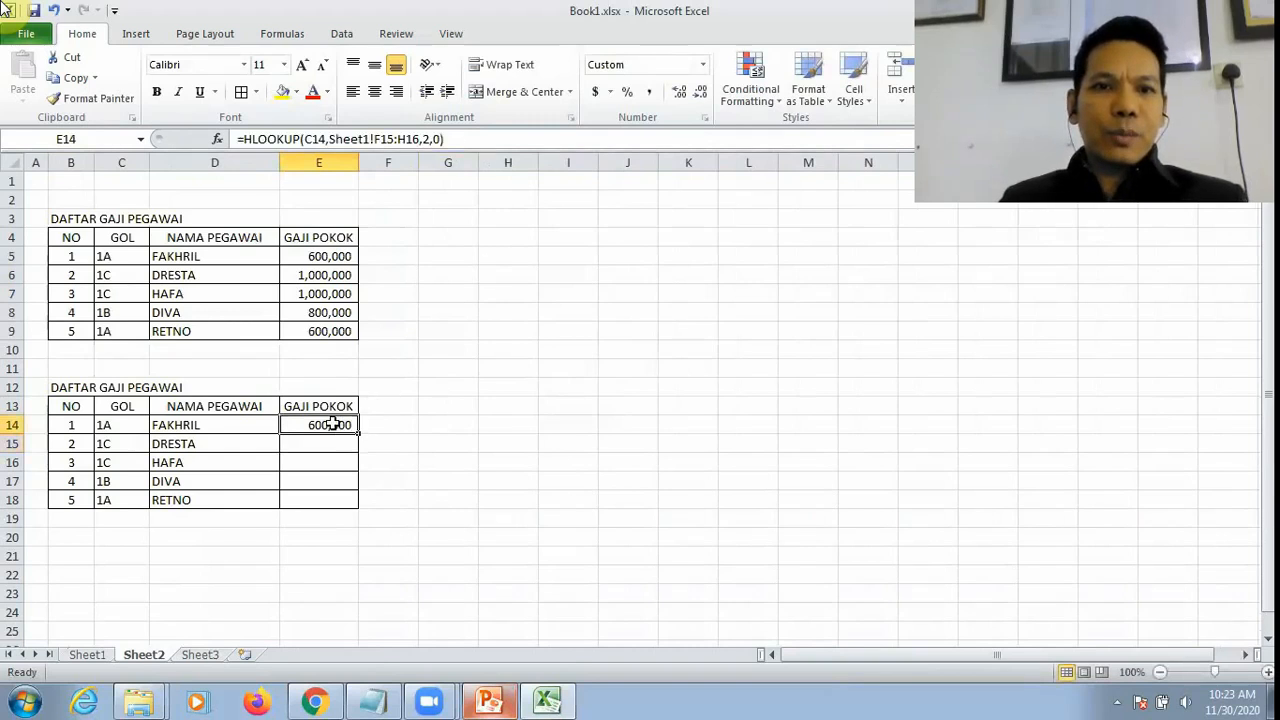
click(380, 138)
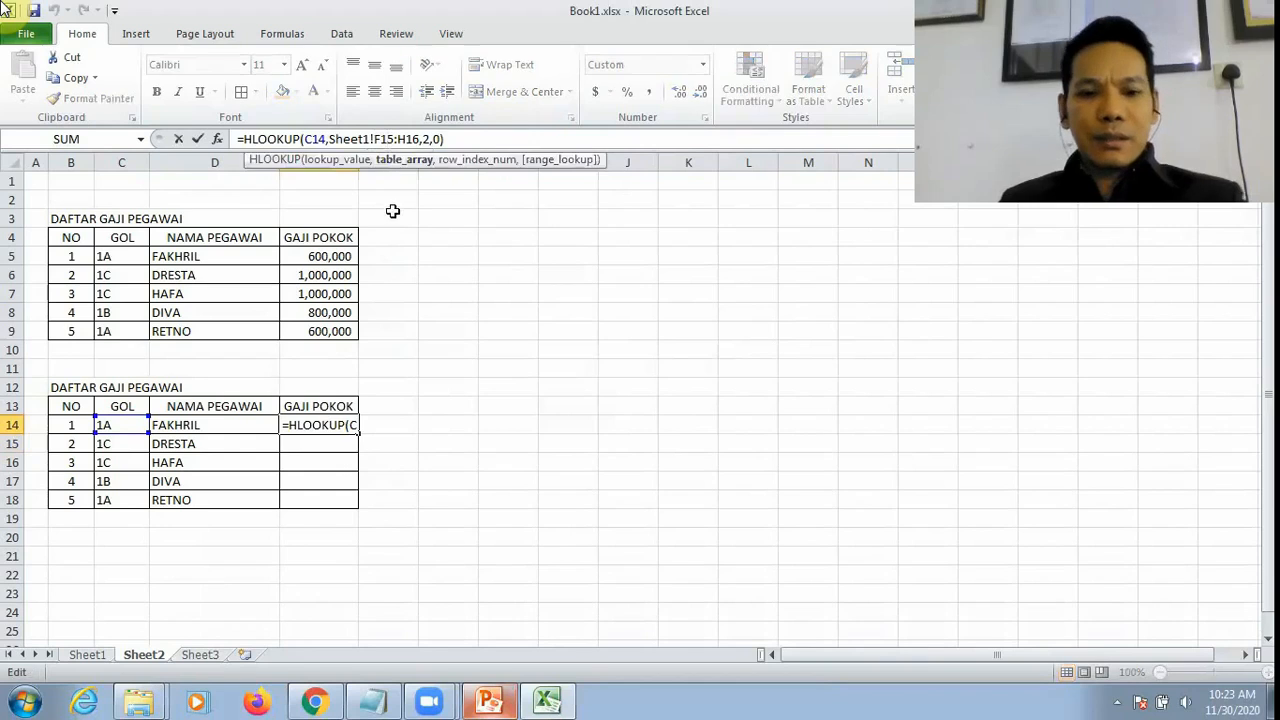
key(F4)
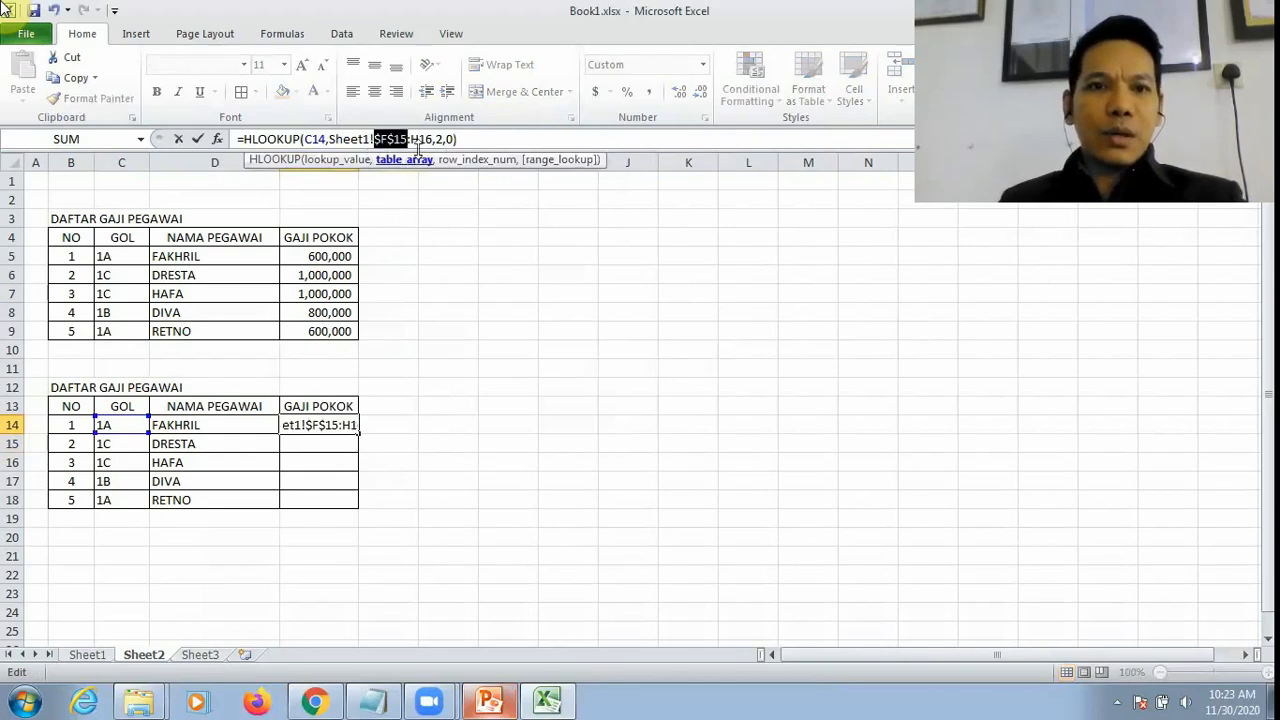
key(Right)
key(F4)
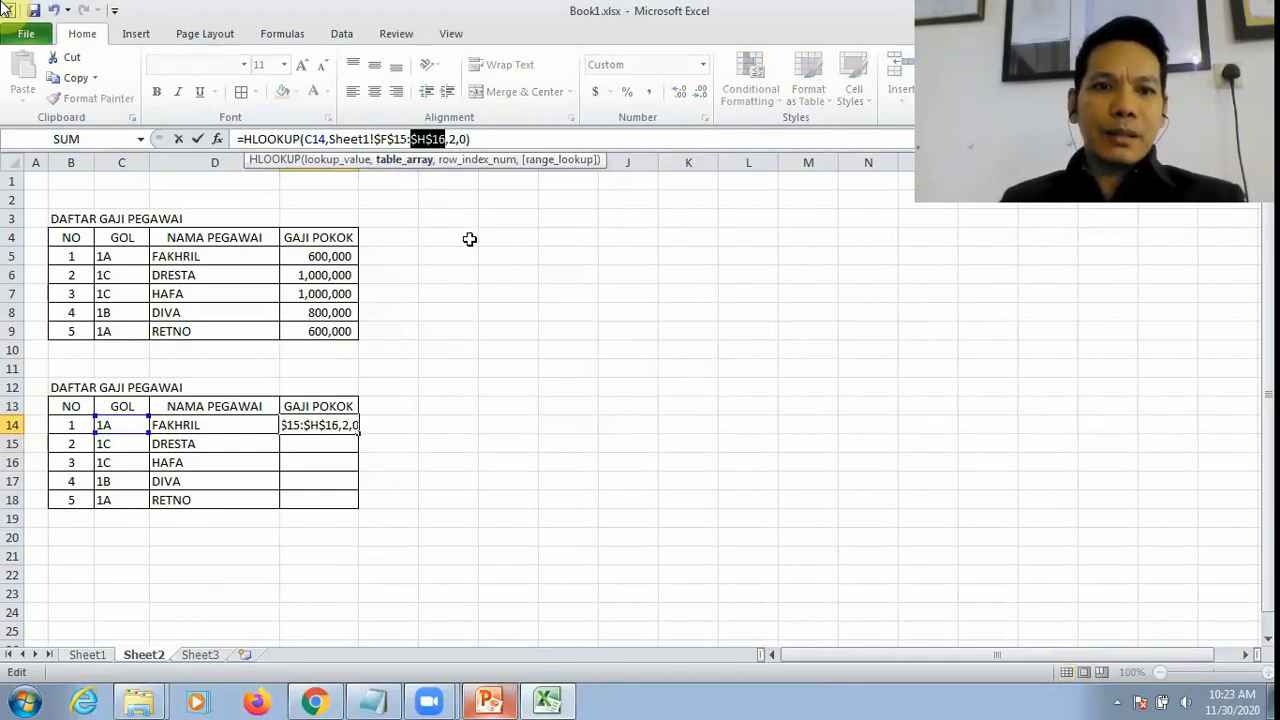
key(Return)
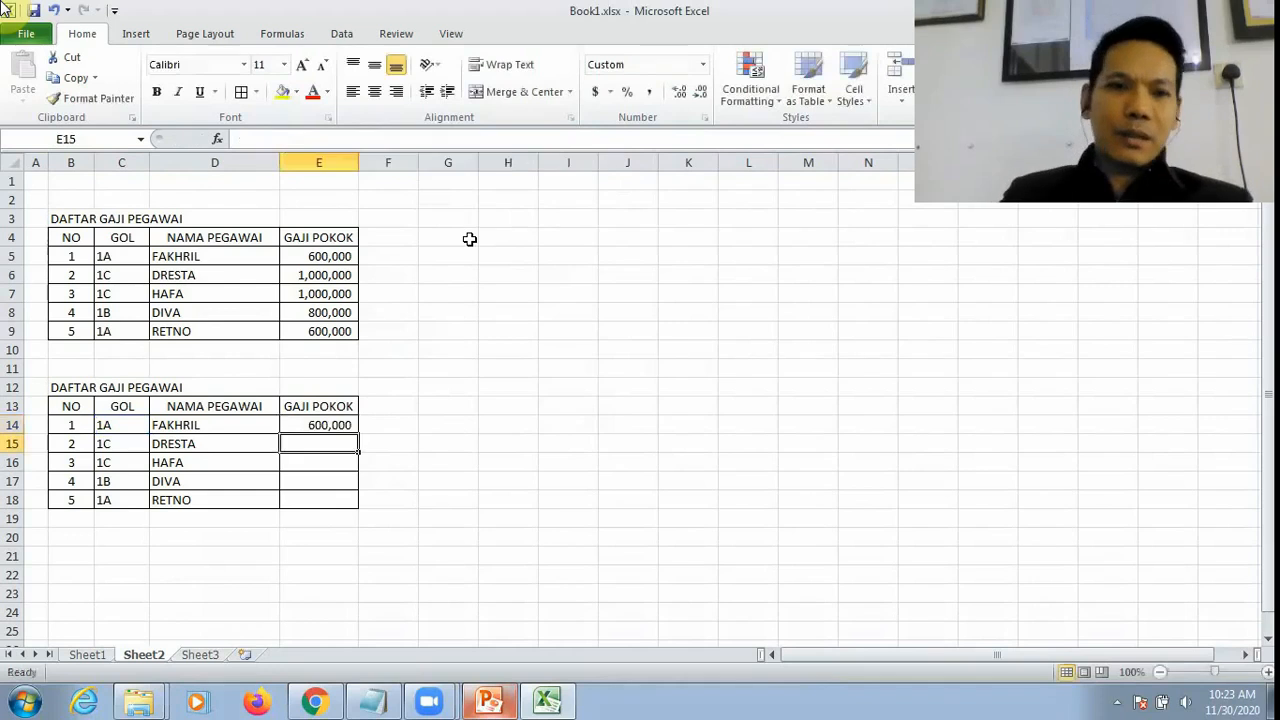
Step: Fill the HLOOKUP formula in Sheet2's E14 down through E18
click(345, 428)
drag(358, 432, 369, 508)
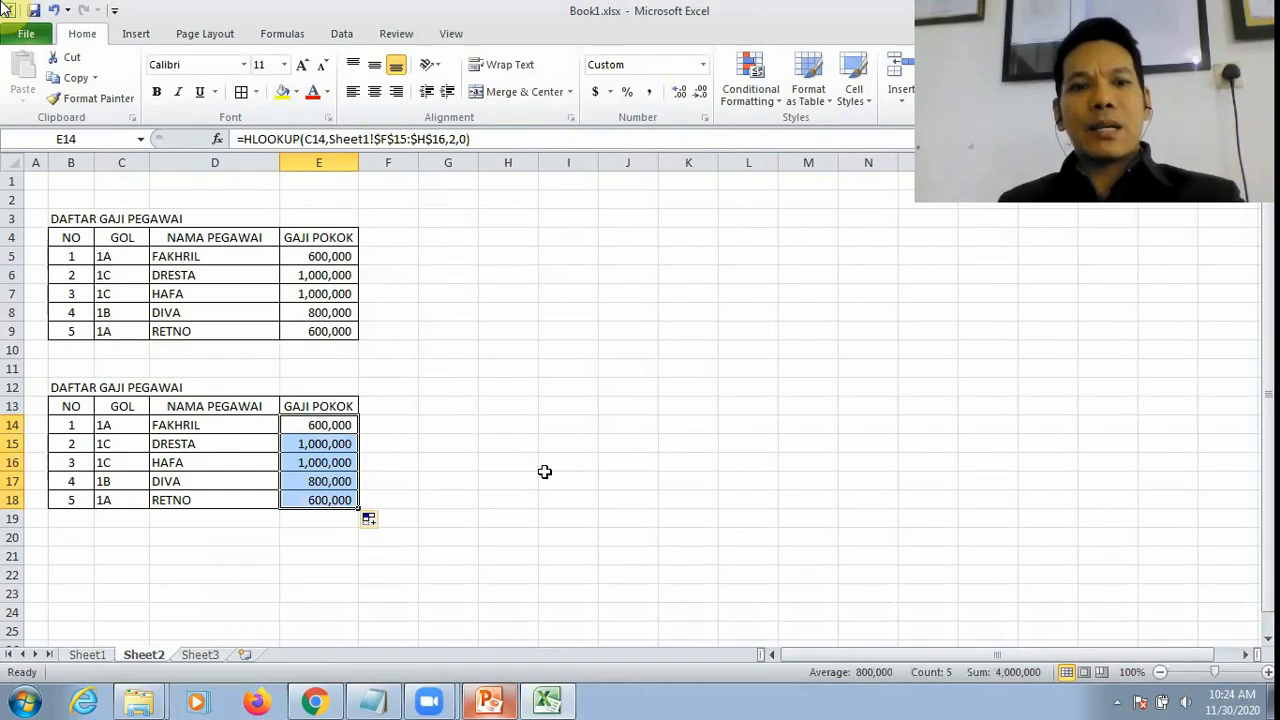